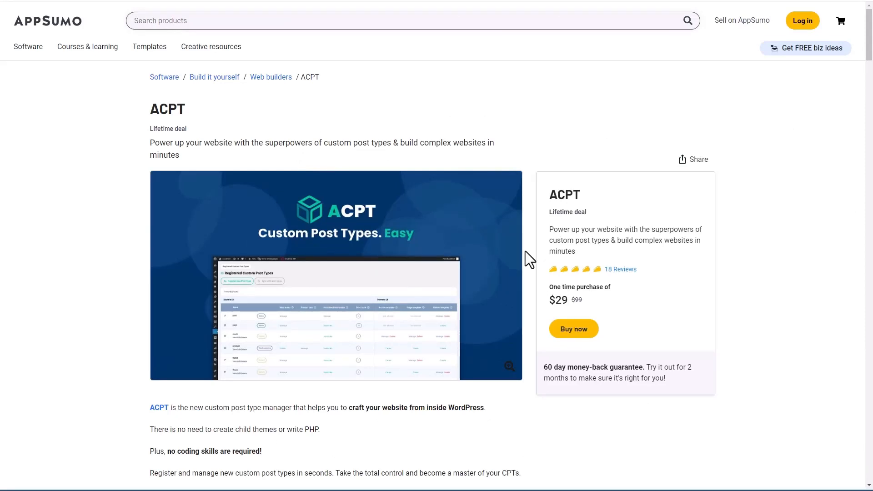
- Review the ACPT deal's overview, plan features and code stacking information on the AppSumo page
scroll(527, 249, "down", 20)
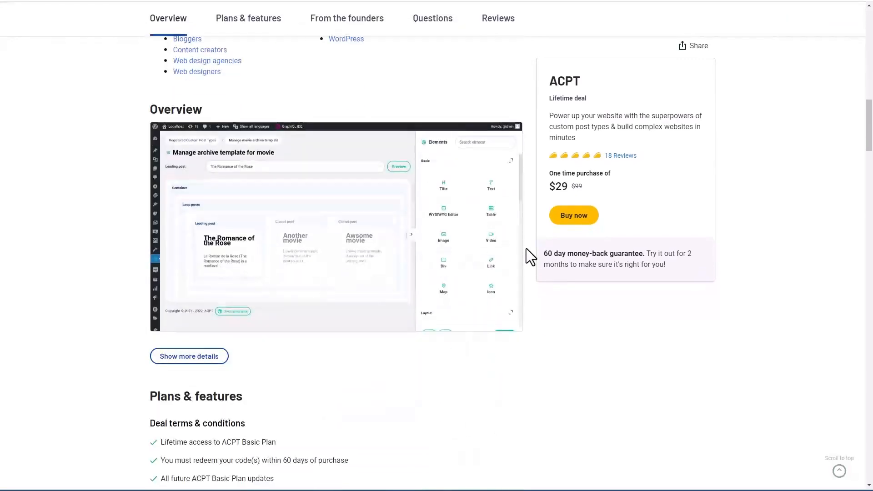
scroll(526, 249, "down", 5)
scroll(353, 171, "up", 1)
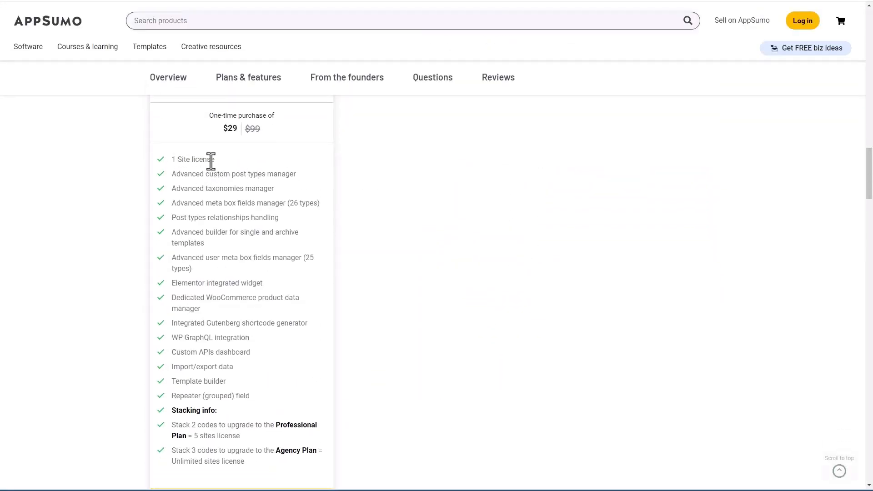
scroll(397, 182, "down", 3)
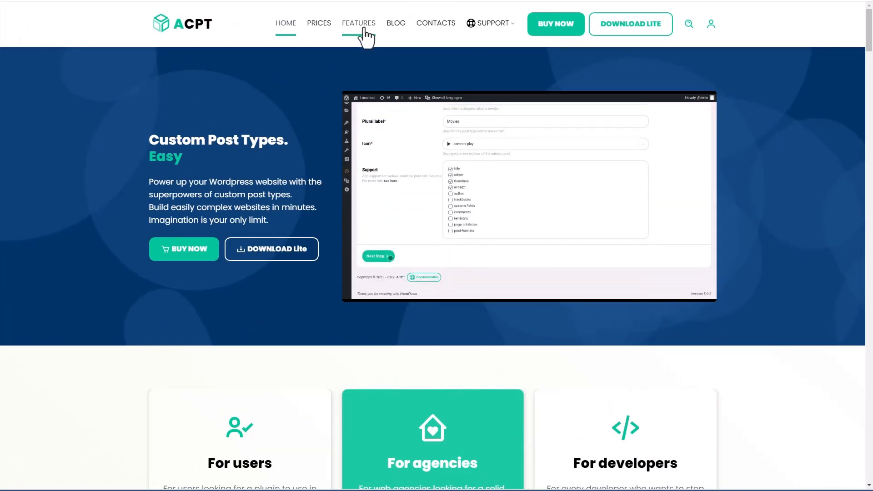
- Open the documentation on the ACPT website and look through the listed topics
mouse_move(491, 23)
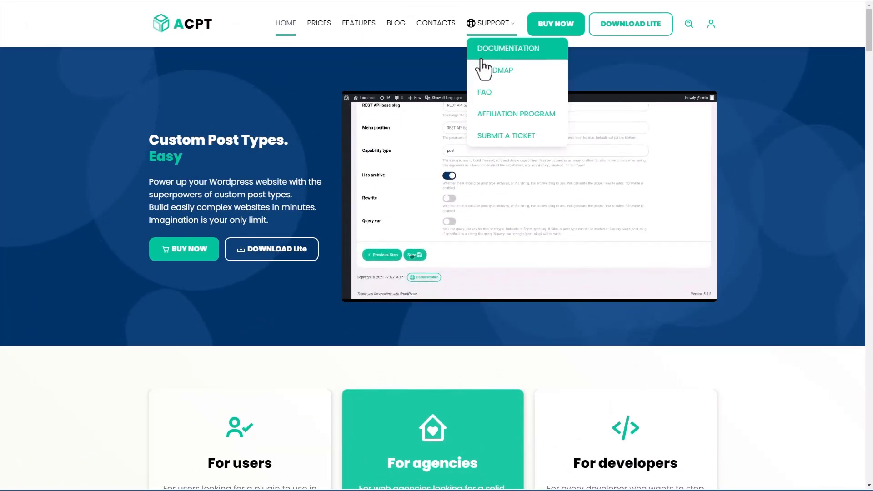
left_click(508, 48)
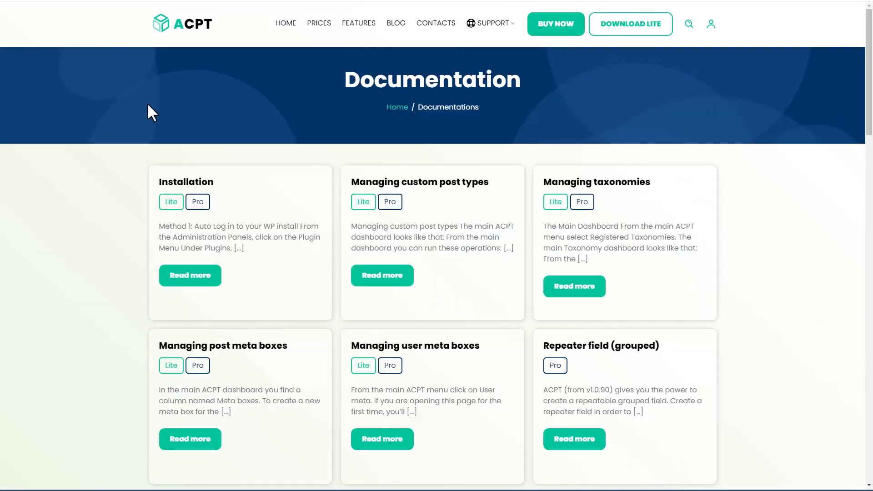
scroll(146, 102, "down", 10)
scroll(147, 105, "down", 10)
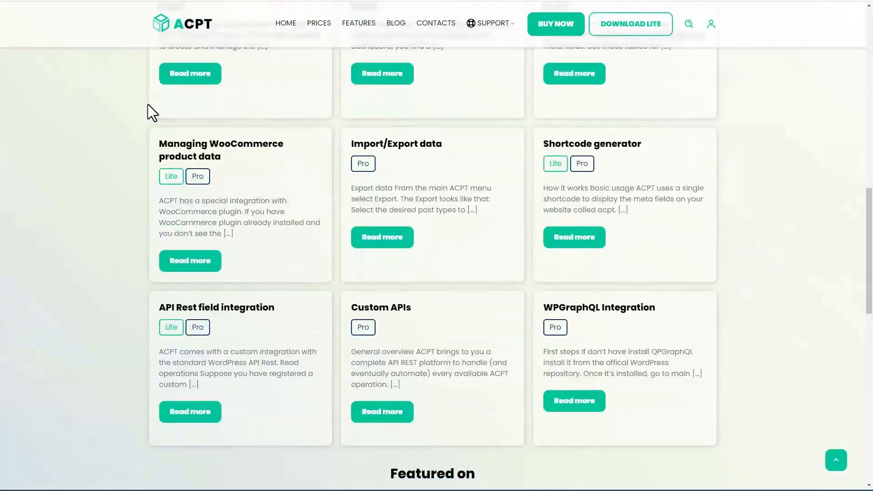
scroll(149, 104, "up", 15)
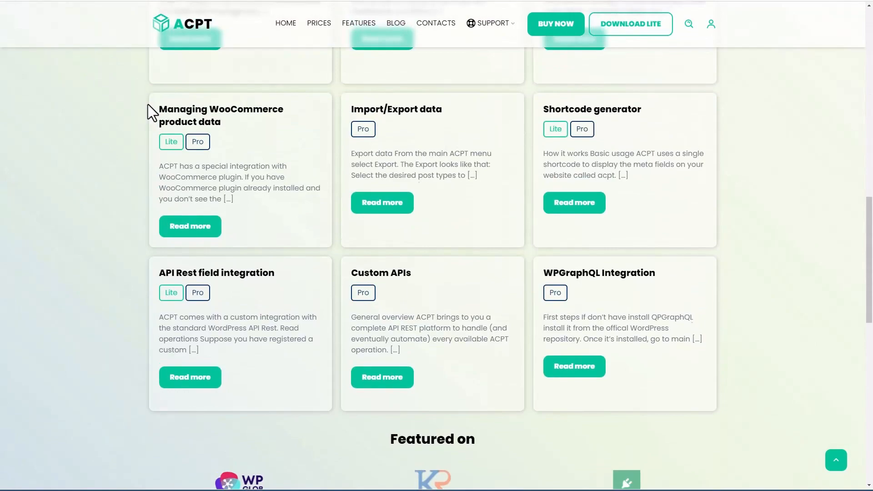
scroll(149, 105, "up", 4)
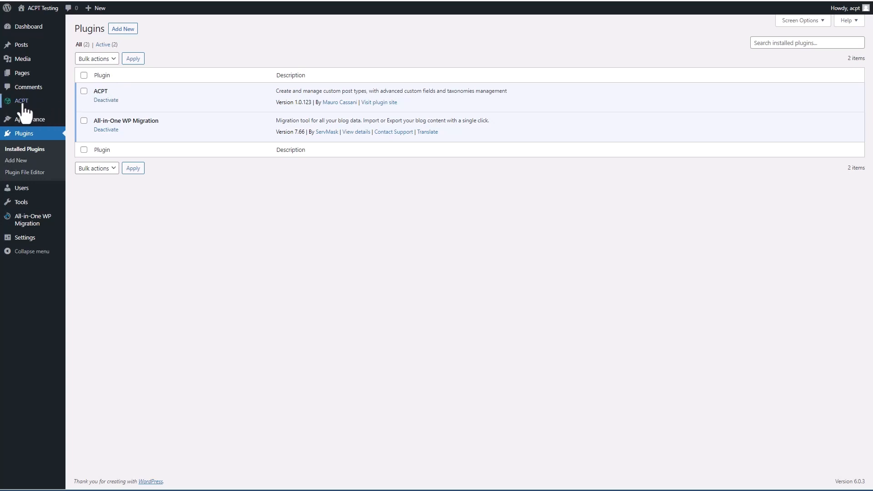
- In the WordPress admin, open the ACPT plugin's settings and review the general and danger zone options
mouse_move(21, 105)
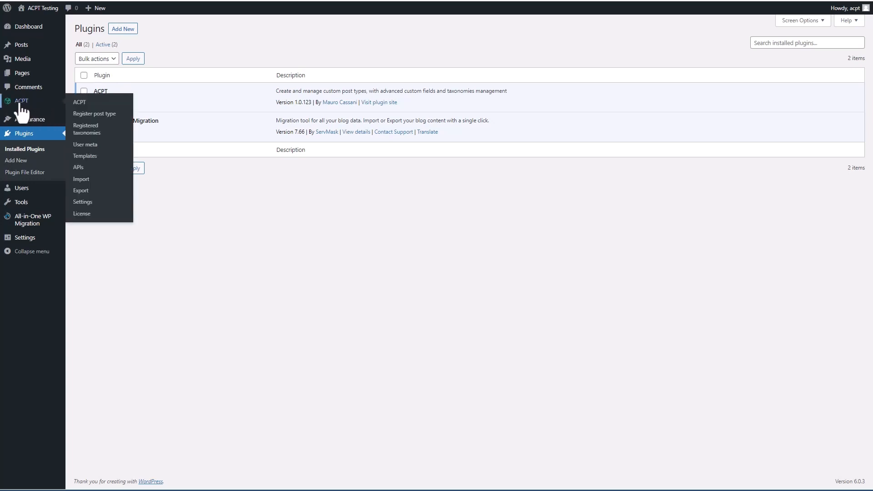
left_click(21, 104)
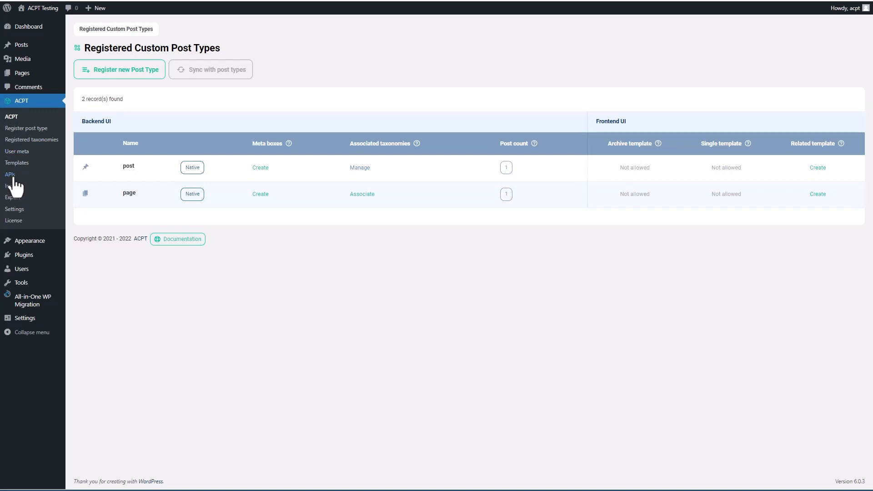
left_click(18, 210)
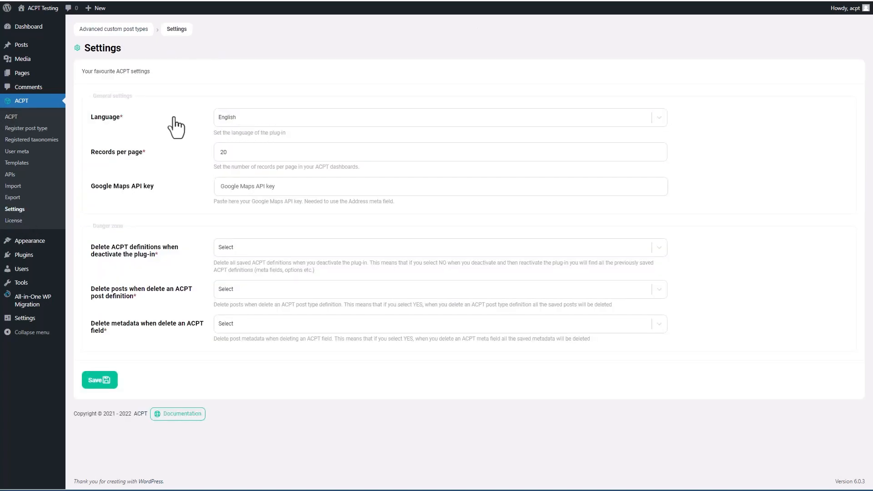
left_click(144, 154)
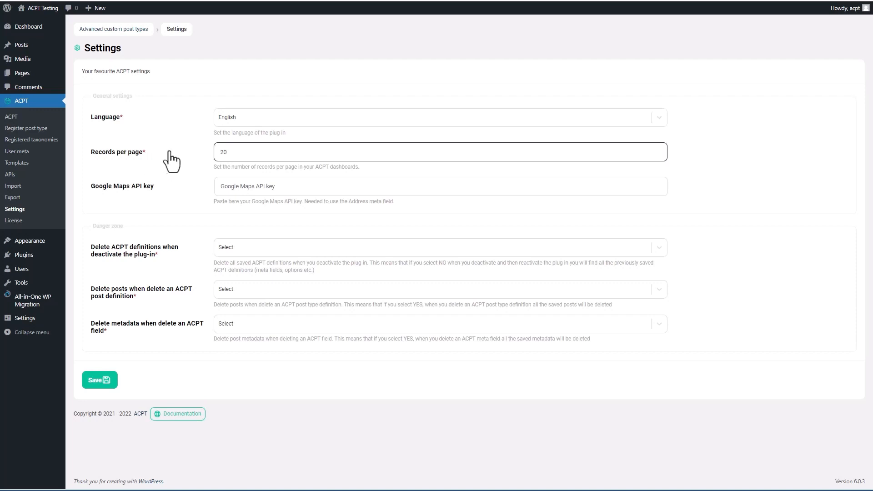
left_click(177, 189)
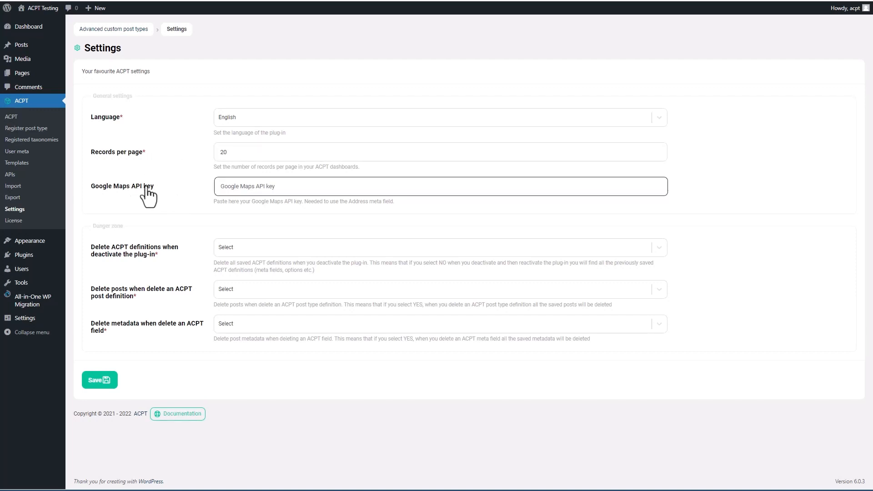
left_click(171, 250)
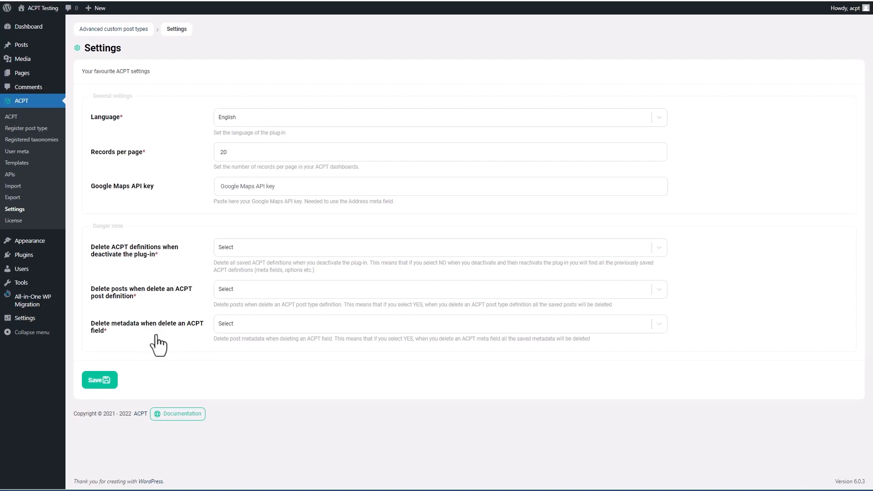
- Start registering a custom post type with post name book, singular label Book and plural label Books
left_click(22, 130)
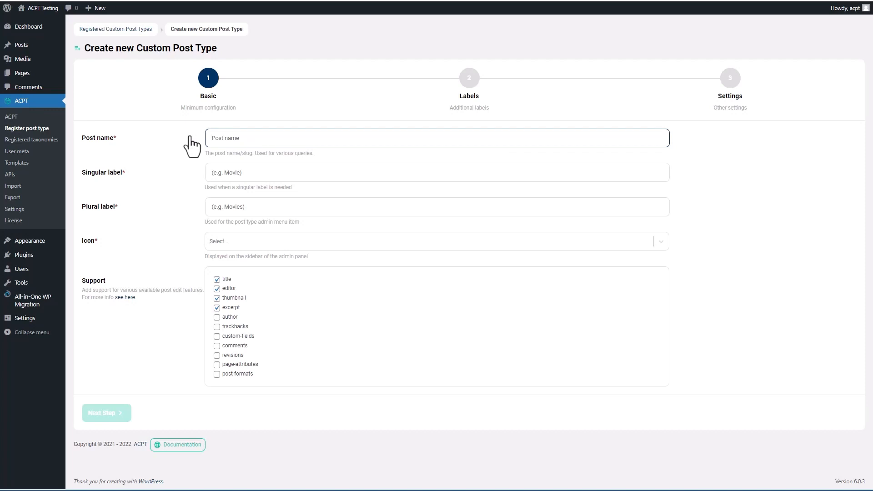
type("book")
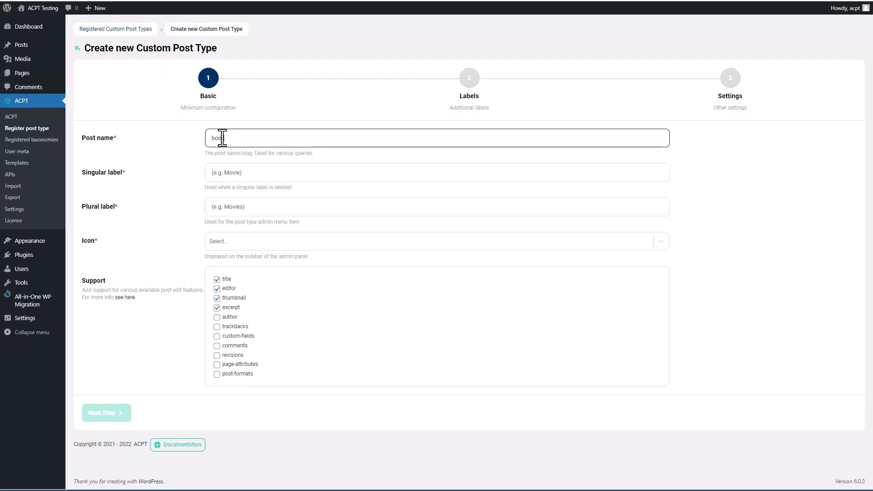
left_click(215, 173)
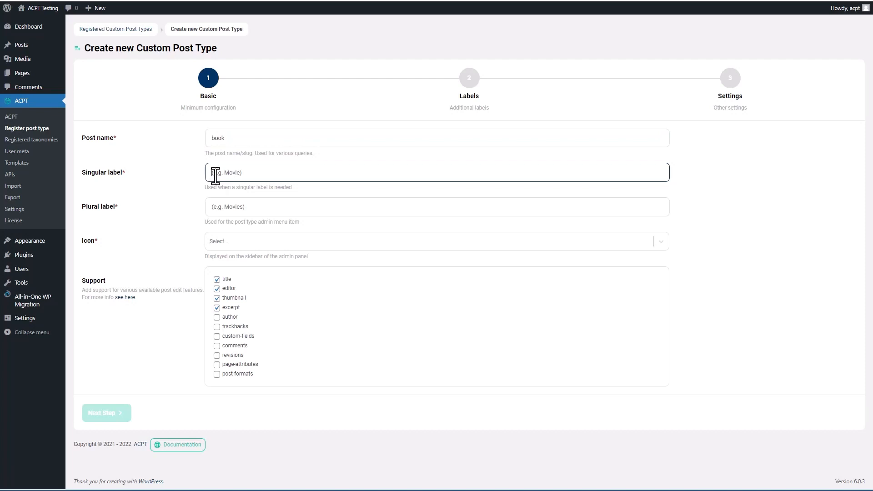
type("Book")
left_click(218, 205)
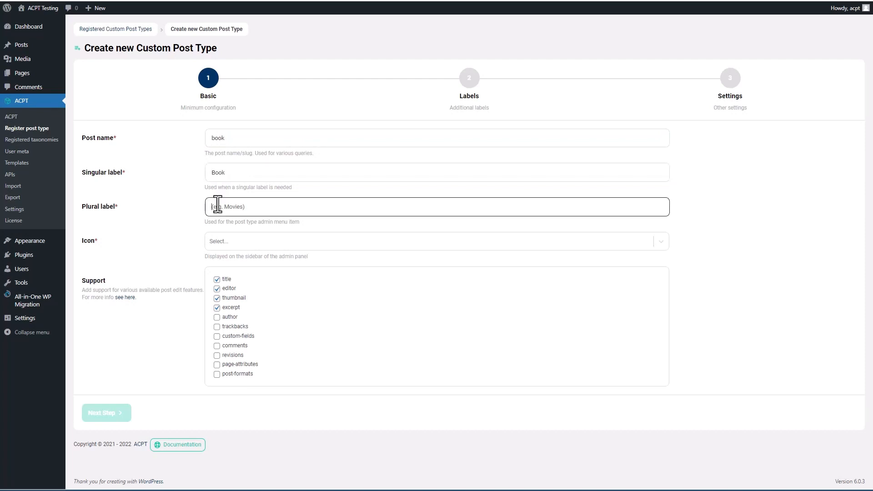
type("Books")
- Choose the book-alt icon for the post type and add revisions to its supported features
left_click(229, 244)
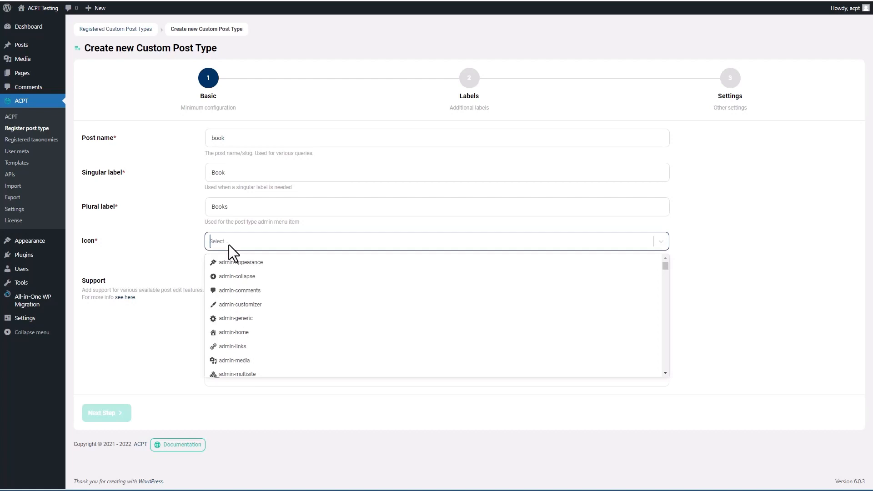
type("book")
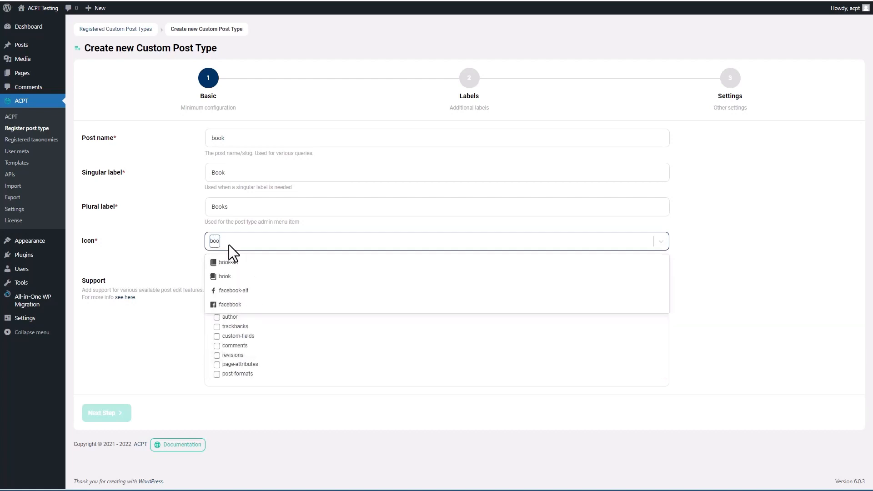
left_click(220, 263)
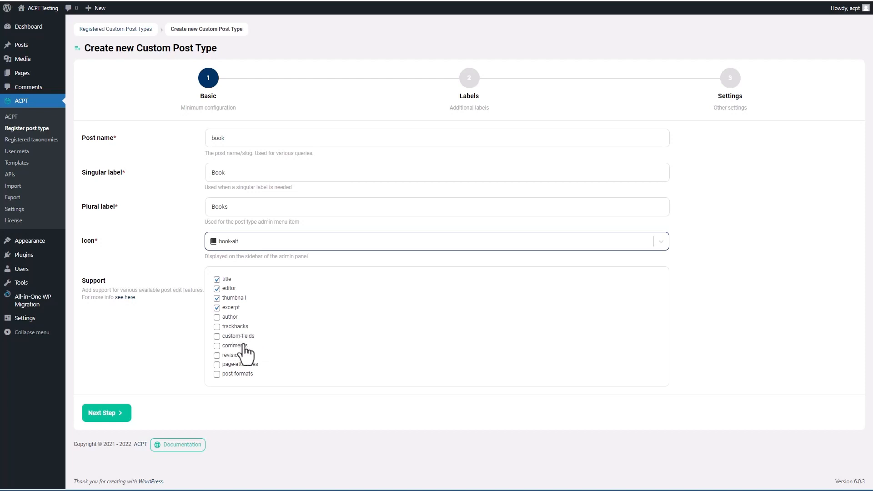
left_click(218, 356)
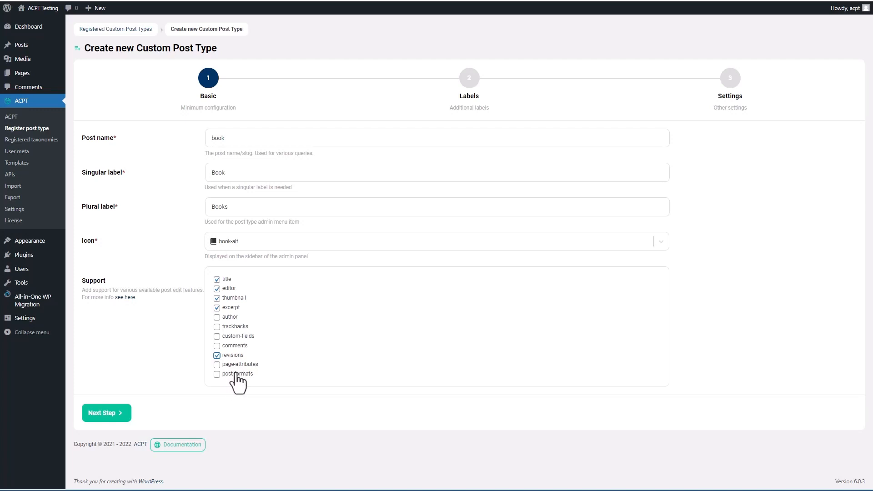
- Accept the prefilled additional labels for the book post type and continue to its other settings
left_click(112, 414)
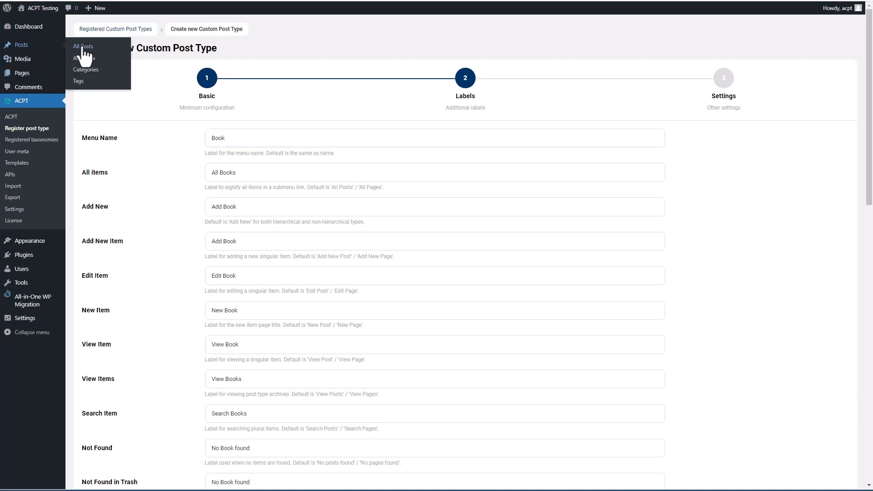
scroll(183, 167, "down", 15)
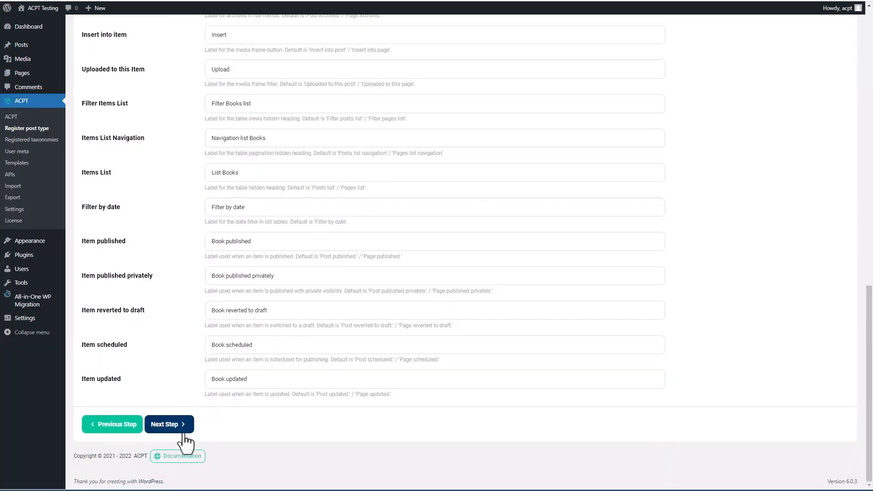
left_click(165, 425)
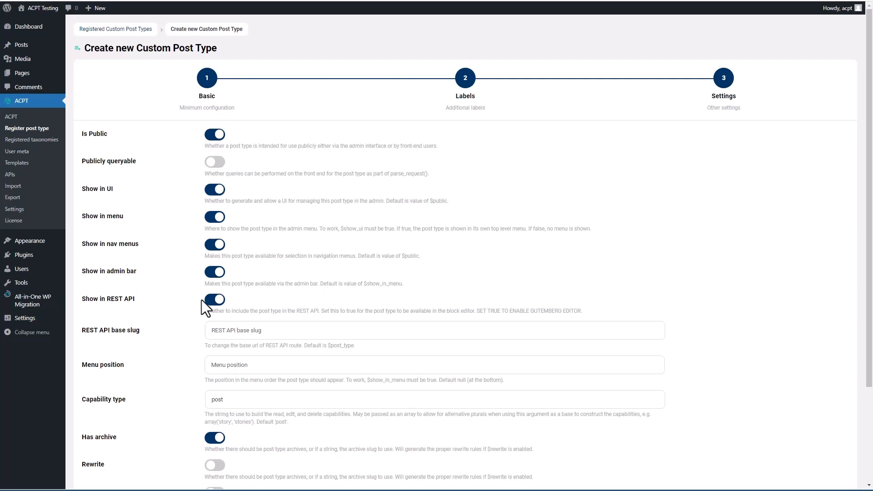
- Set the book post type's menu position to 30 and save the post type
scroll(201, 299, "down", 3)
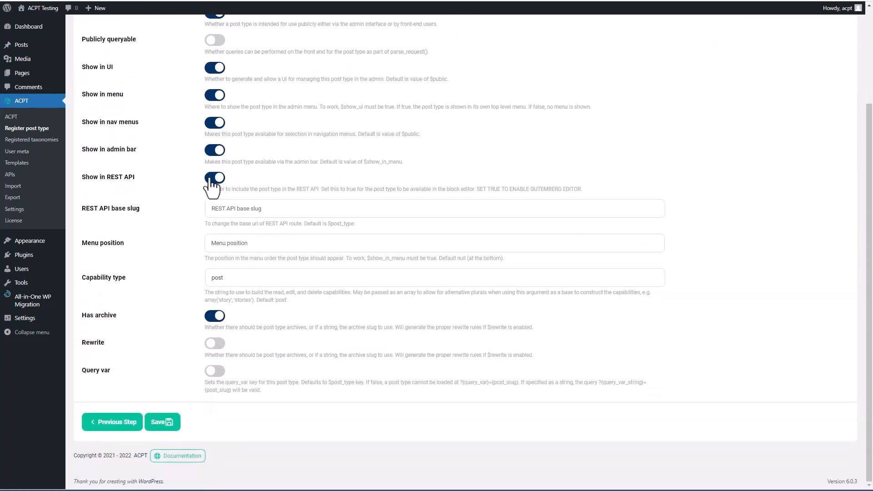
left_click(214, 209)
left_click(217, 247)
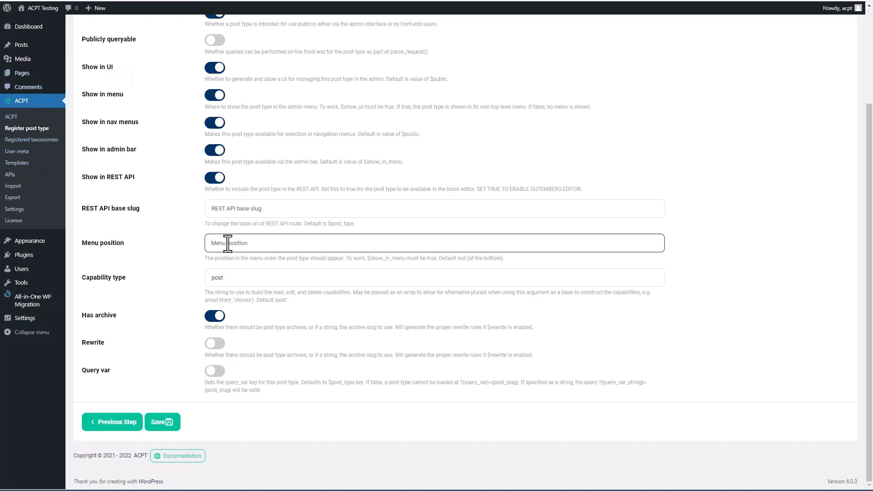
type("30")
key("Tab")
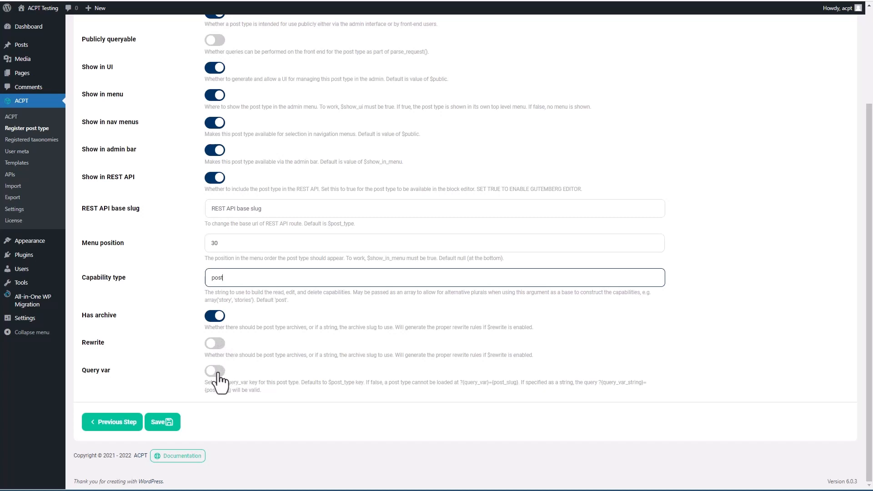
left_click(162, 422)
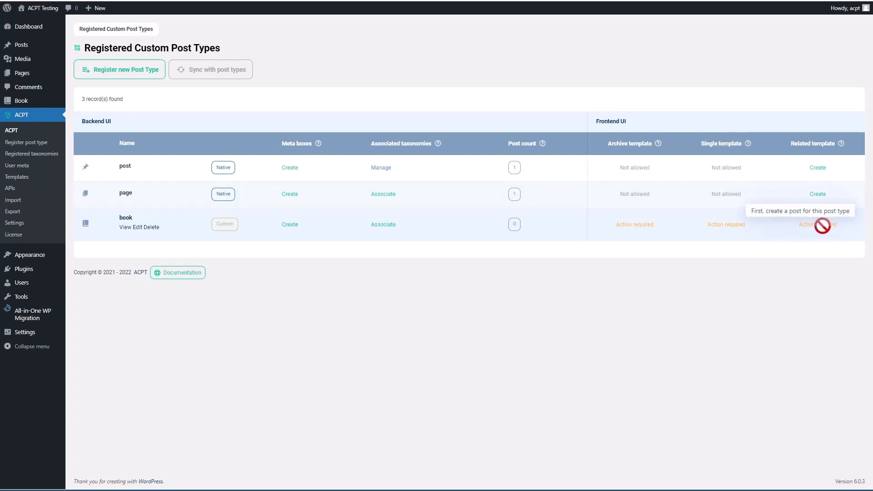
- Create a meta box for the book post type and title it Book Fields
left_click(290, 225)
left_click(114, 74)
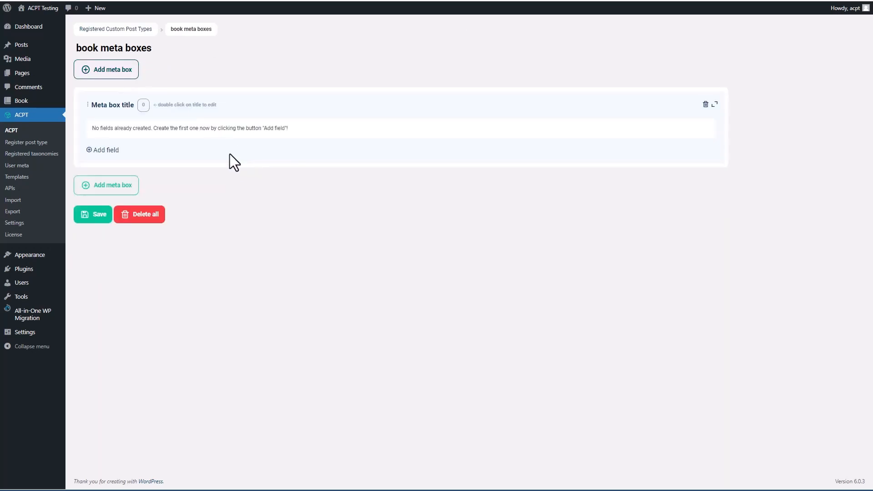
double_click(146, 105)
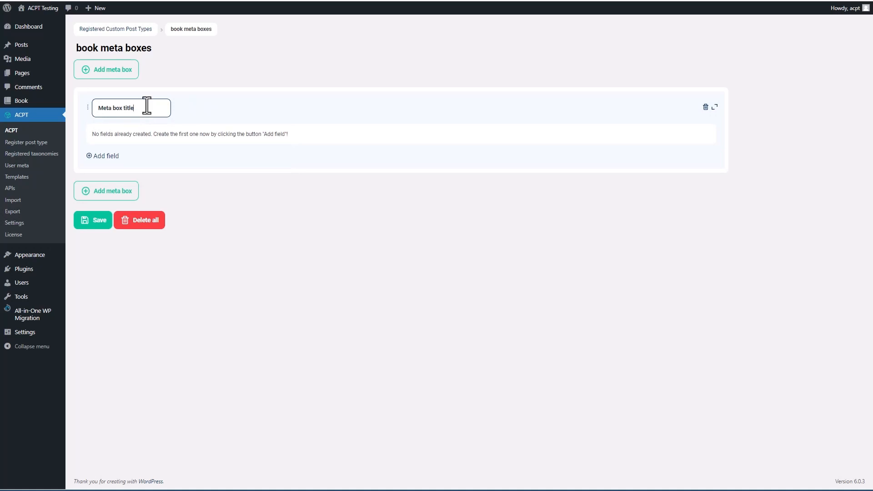
triple_click(146, 108)
type("Book Fields")
key("Return")
- Add a field to the Book Fields meta box and name it Author Website
left_click(104, 151)
left_click(146, 163)
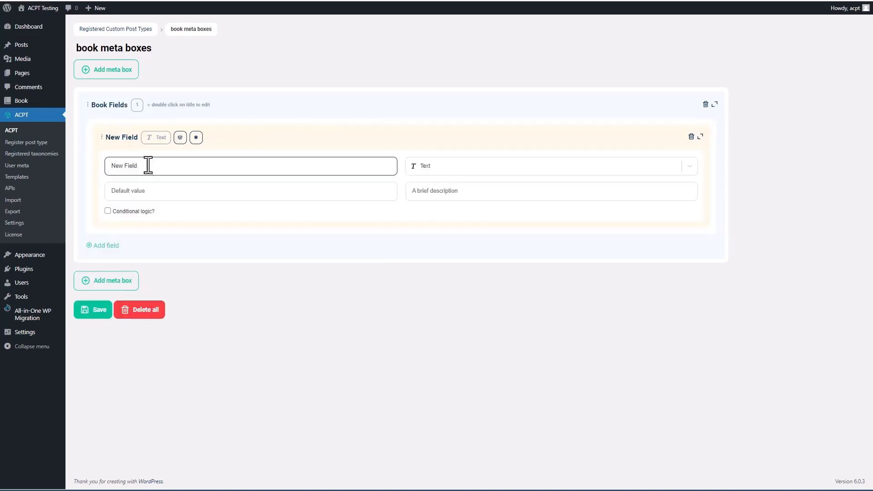
key("ctrl+a")
key("BackSpace")
type("Author Website")
- Browse the available field types and set the Author Website field's type to Url
left_click(443, 168)
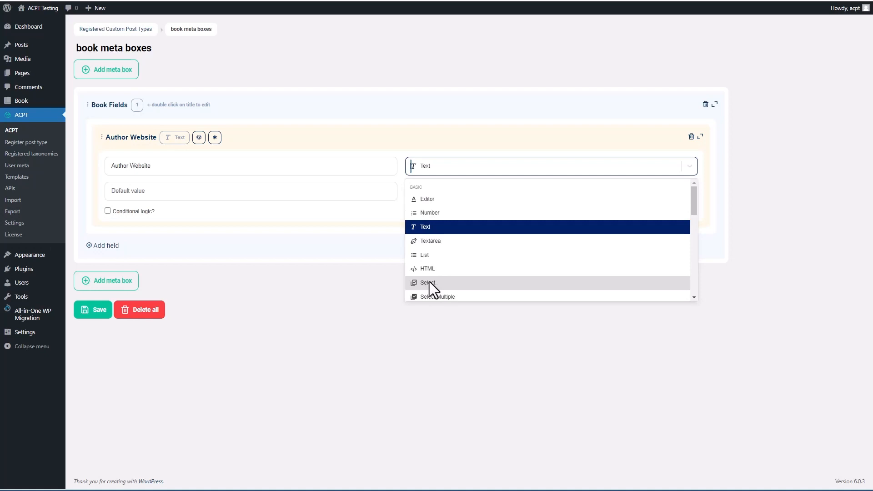
left_click_drag(694, 200, 689, 279)
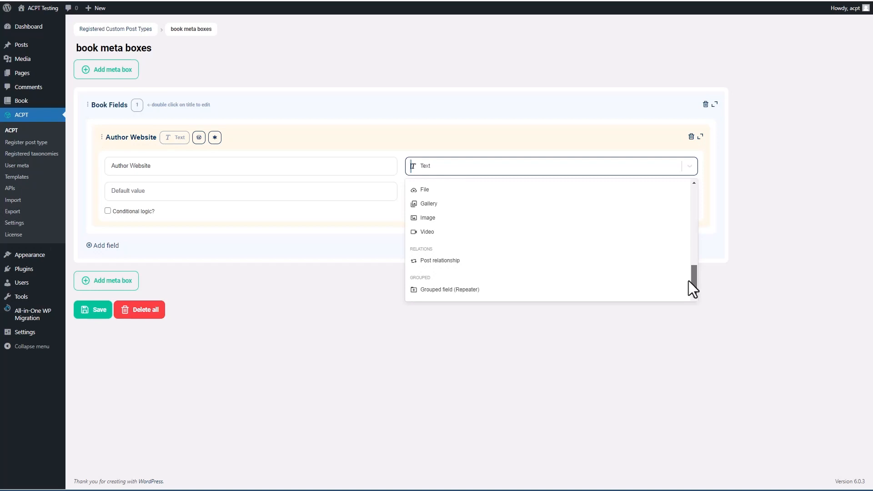
left_click_drag(688, 281, 684, 235)
left_click(420, 218)
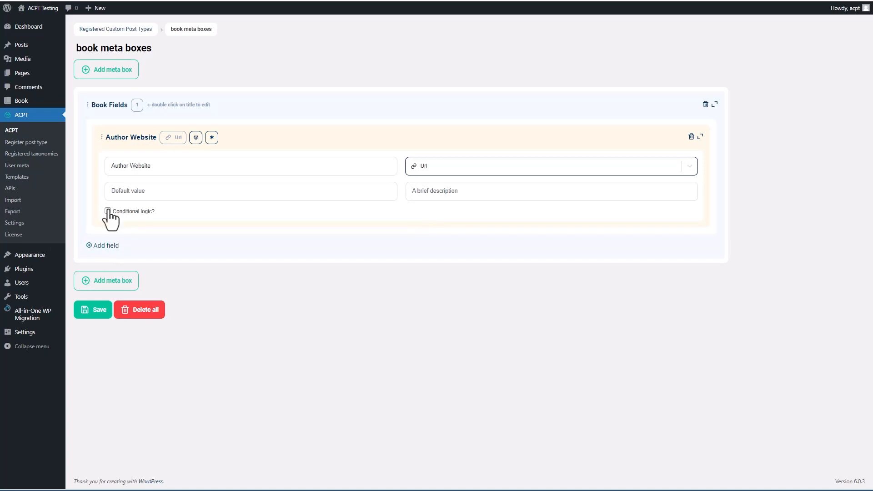
- Add a second field to the Book Fields meta box, name it Authors Photo and set its type to Image
left_click(103, 245)
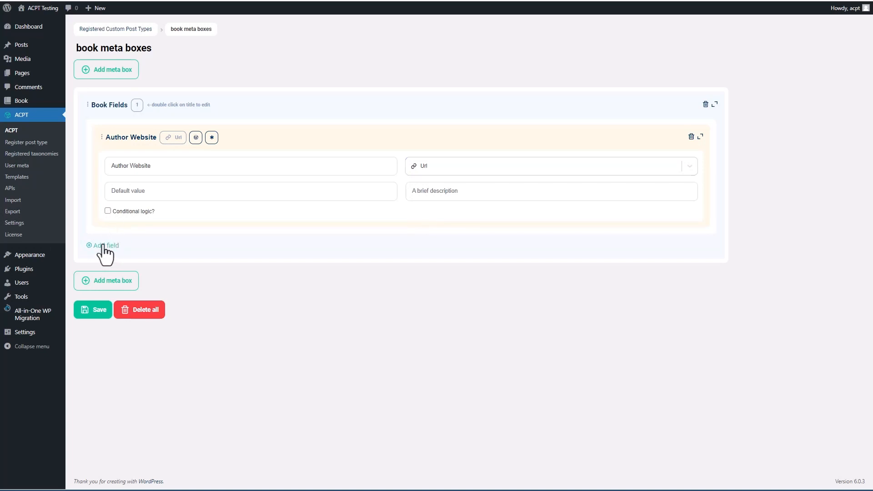
left_click(164, 275)
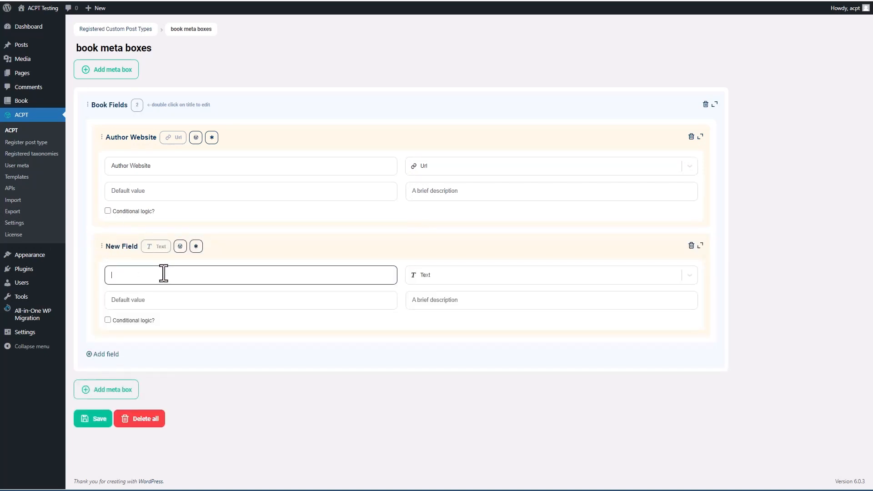
type("Authors Photo")
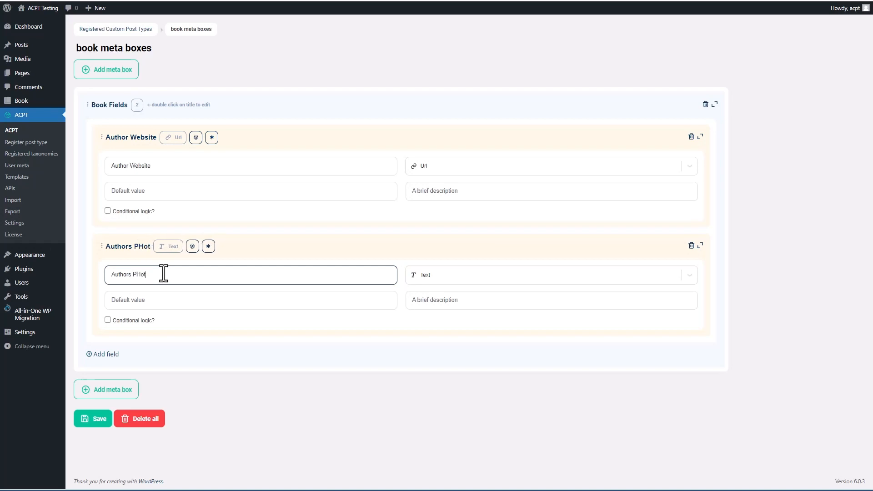
left_click(465, 277)
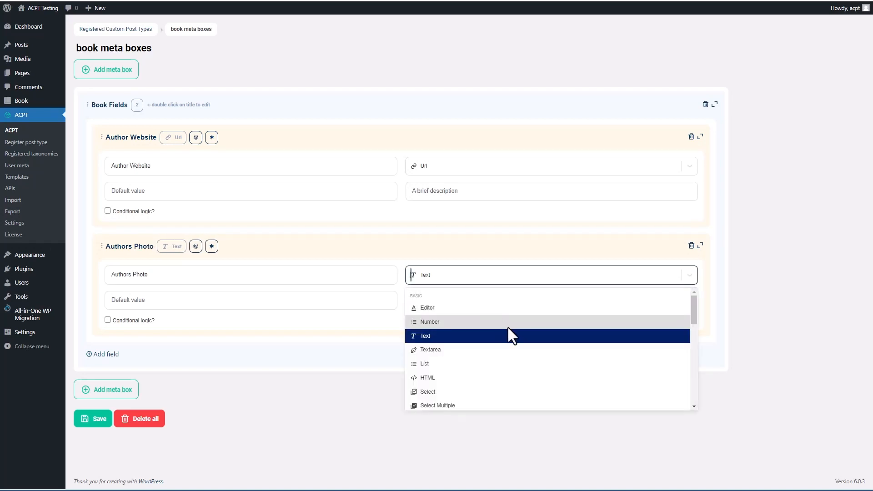
scroll(507, 329, "down", 5)
scroll(502, 329, "down", 3)
left_click(470, 345)
- Add a third field to the Book Fields meta box, name it Reviewer Rating and set its type to Number
left_click(93, 354)
left_click(160, 383)
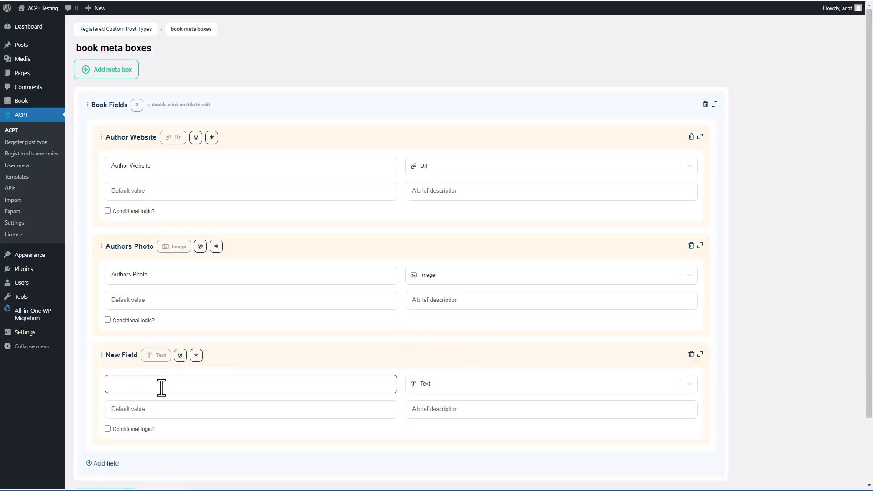
type("Reviewe")
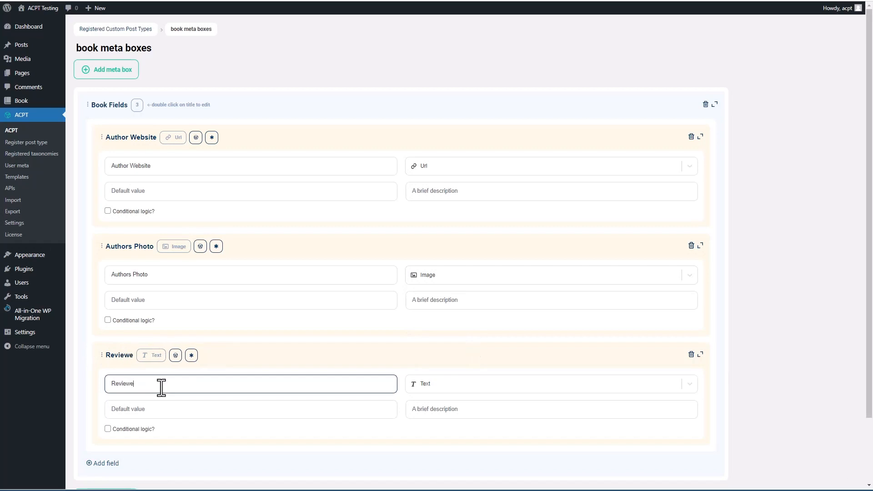
type("r Rating")
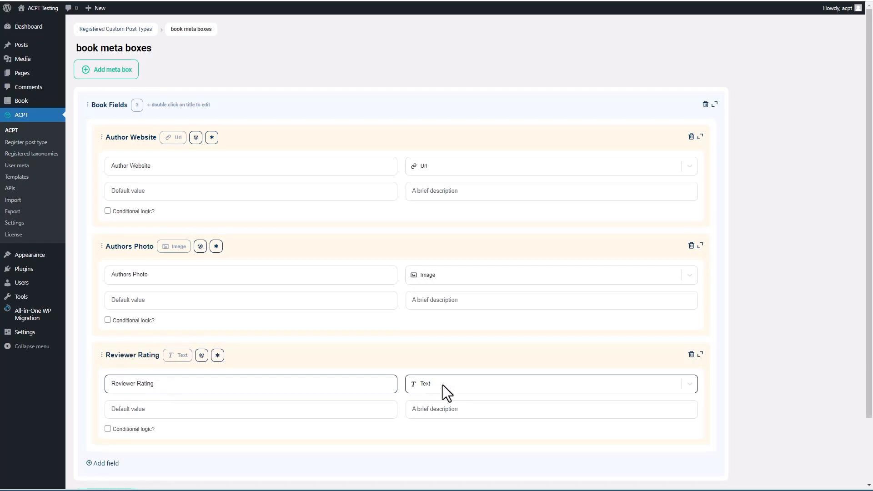
left_click(443, 385)
left_click(432, 397)
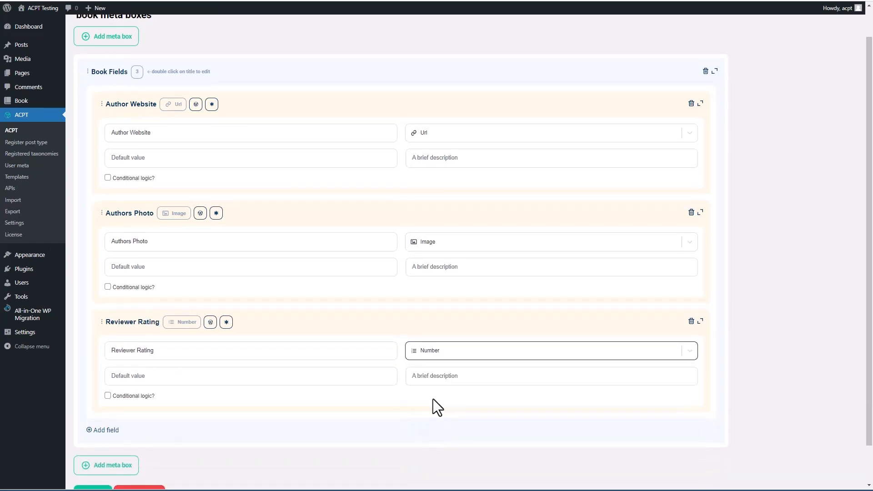
- Describe the three fields as "Link to author website", "Photo of the author" and "1-5 rating", and save the meta box
left_click(453, 159)
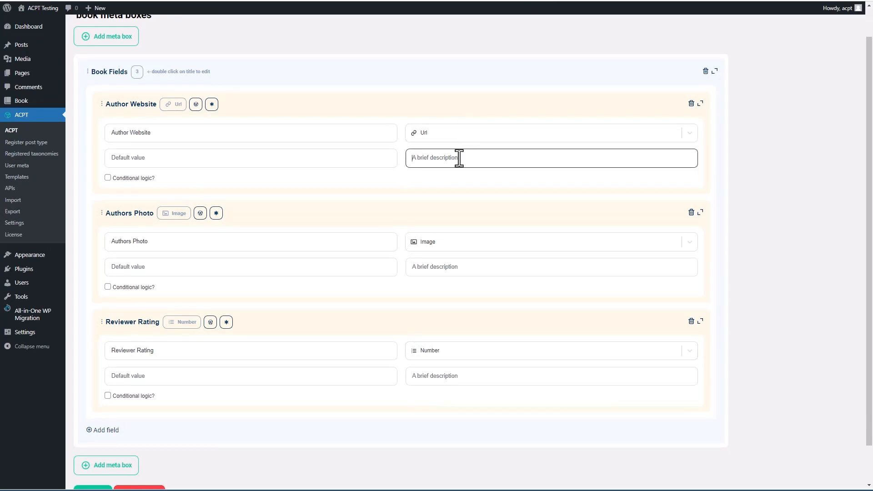
type("Link to author website")
left_click(454, 269)
type("Photo of the author")
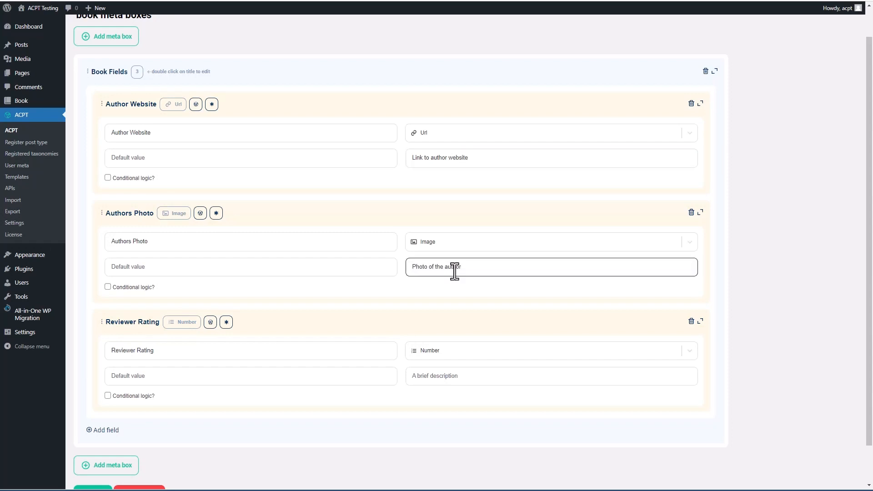
left_click(453, 377)
type("1")
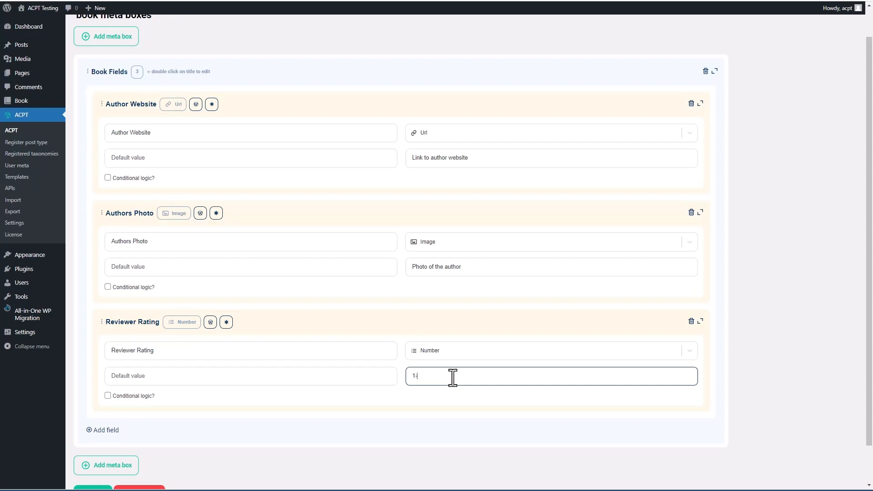
type("-5 rating")
scroll(287, 368, "down", 1)
left_click(95, 445)
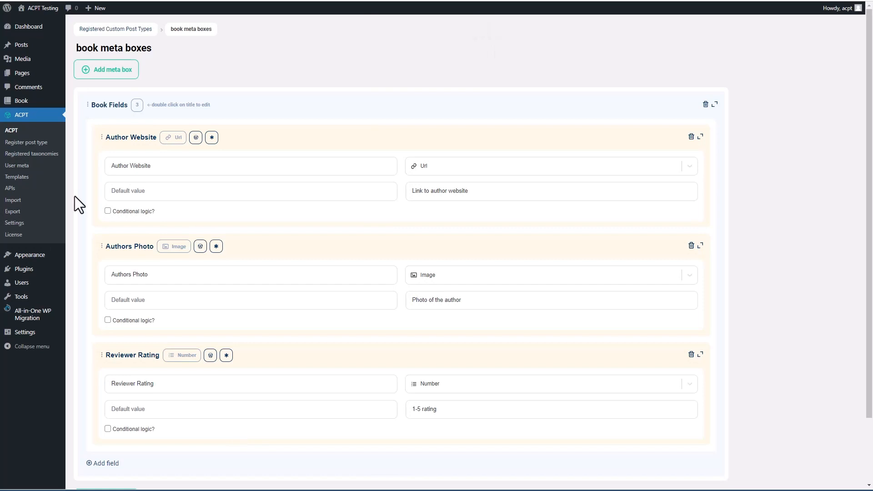
- Return to the registered custom post types and check the book post type's meta box entry
left_click(17, 134)
scroll(185, 143, "down", 2)
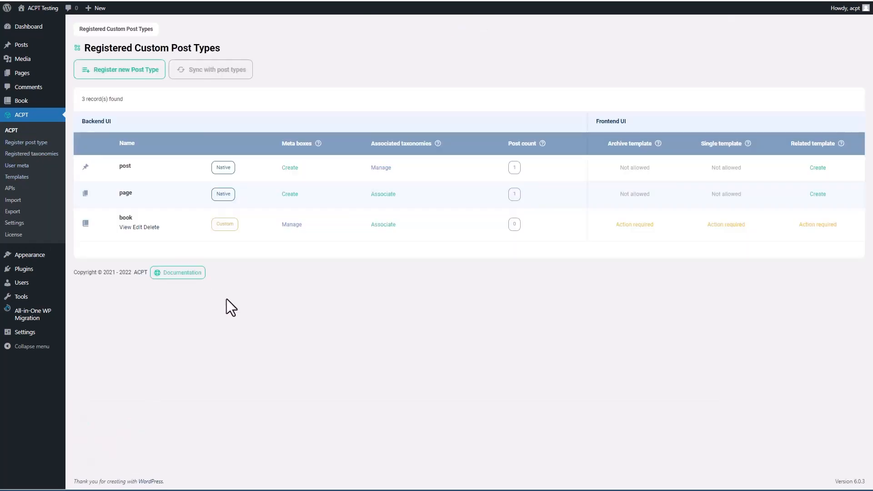
mouse_move(291, 225)
- Start registering a new taxonomy with slug genre, singular label Genre and plural label Genres, and continue to its labels
left_click(29, 155)
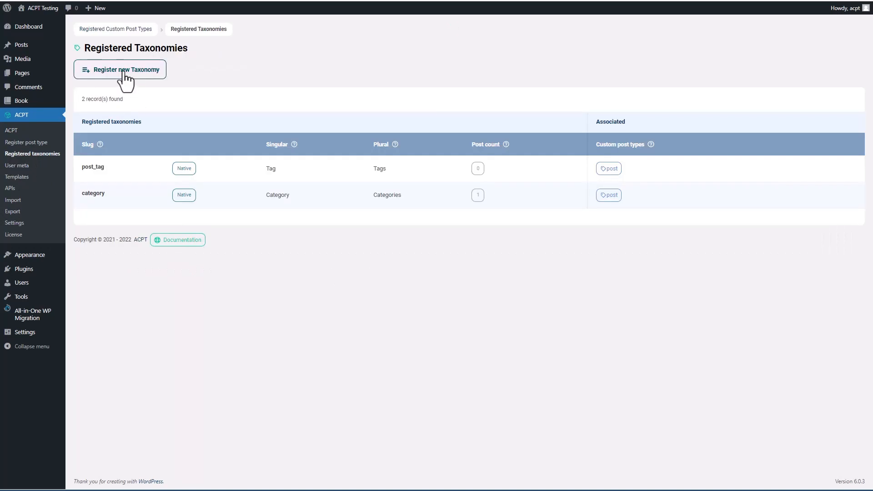
left_click(125, 73)
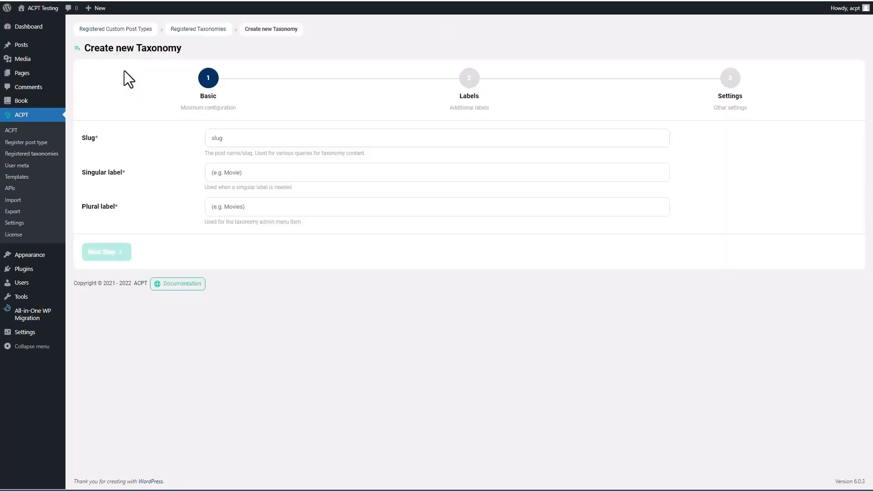
left_click(122, 145)
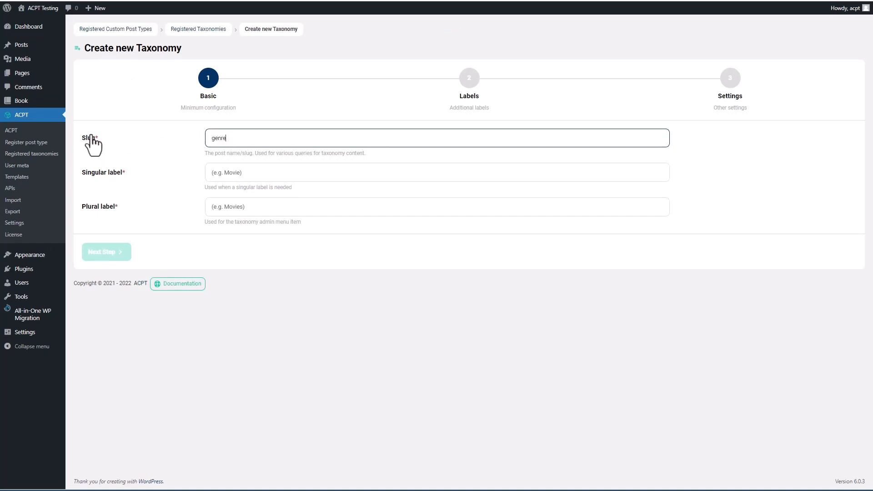
left_click(215, 170)
type("Genre")
left_click(217, 207)
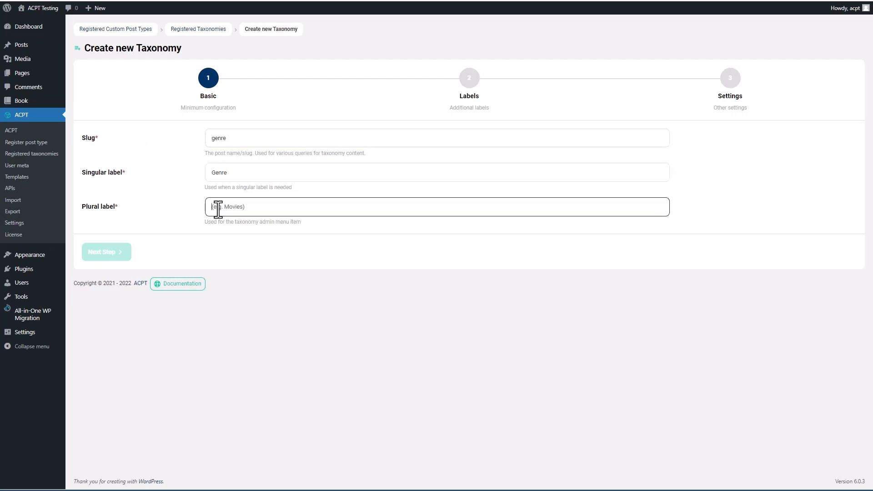
type("Genres")
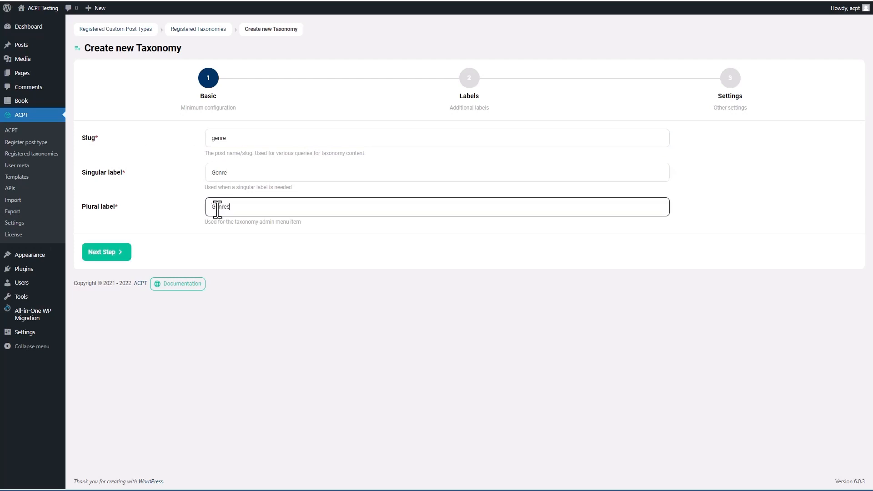
left_click(114, 253)
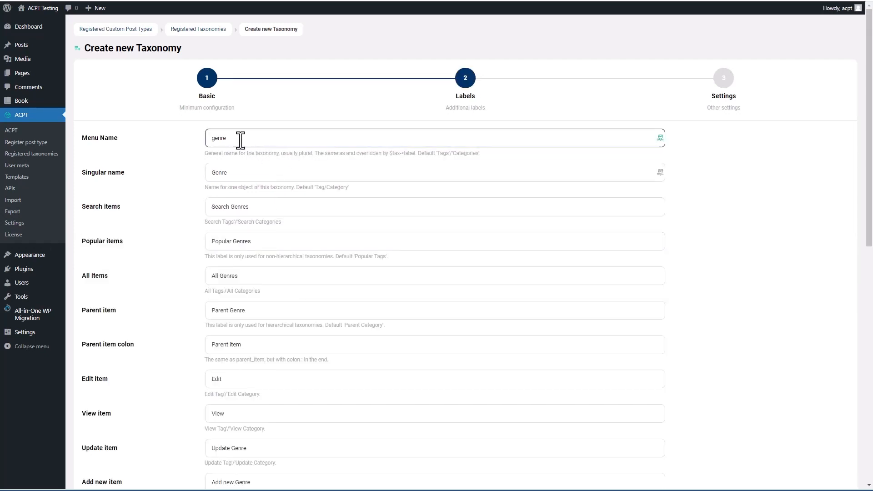
- Review the generated taxonomy labels, capitalize the menu name as Genre and continue to the taxonomy settings
scroll(236, 302, "down", 4)
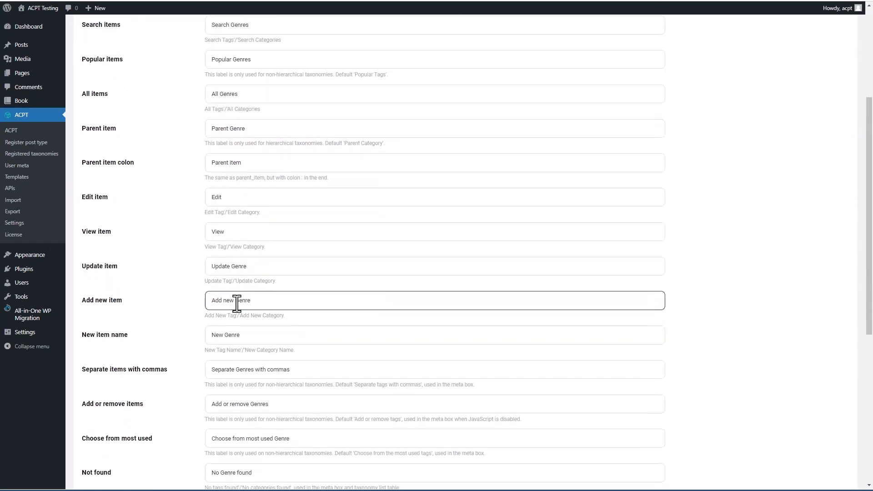
scroll(236, 302, "up", 4)
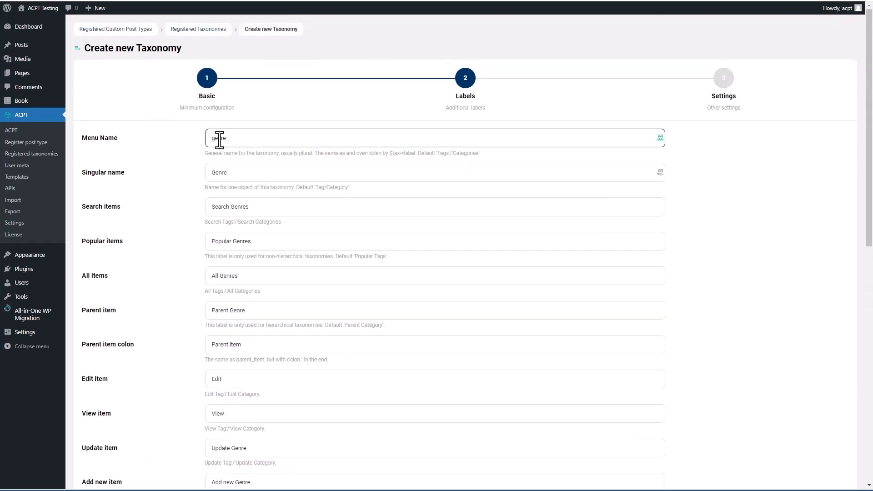
left_click_drag(215, 139, 207, 137)
type("G")
scroll(181, 152, "down", 10)
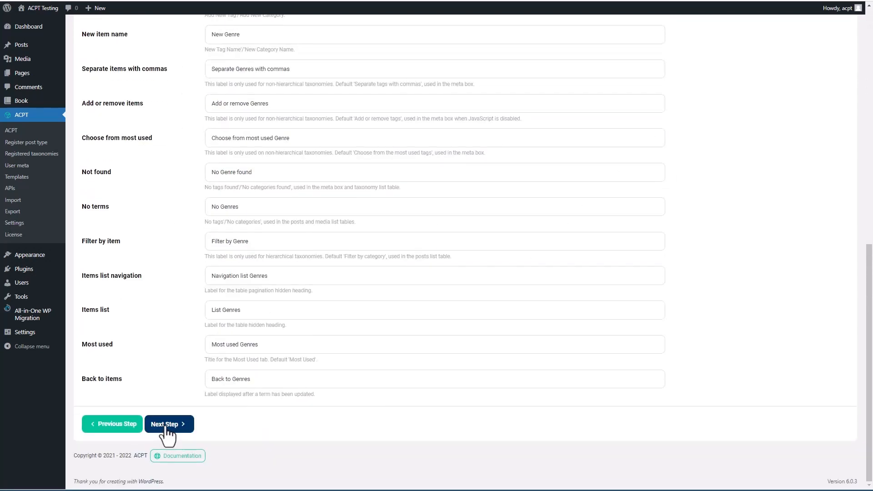
left_click(166, 428)
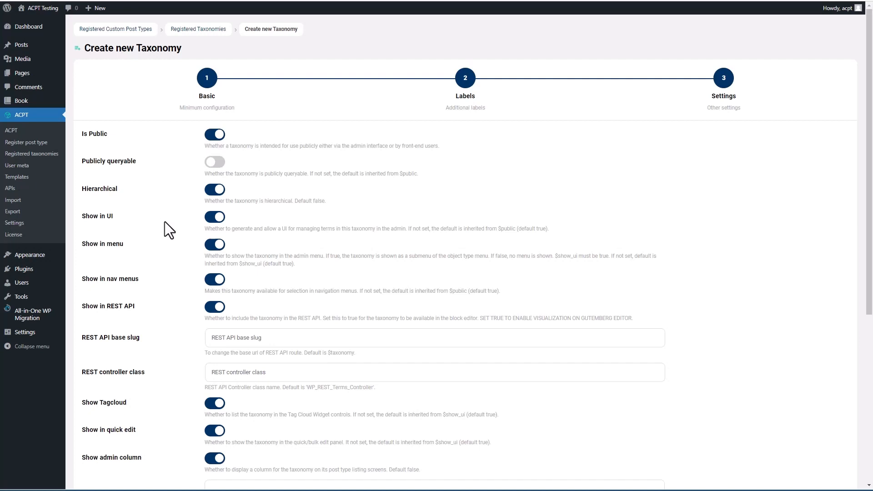
- Review the genre taxonomy's settings, keep the defaults and save the taxonomy
scroll(165, 222, "down", 4)
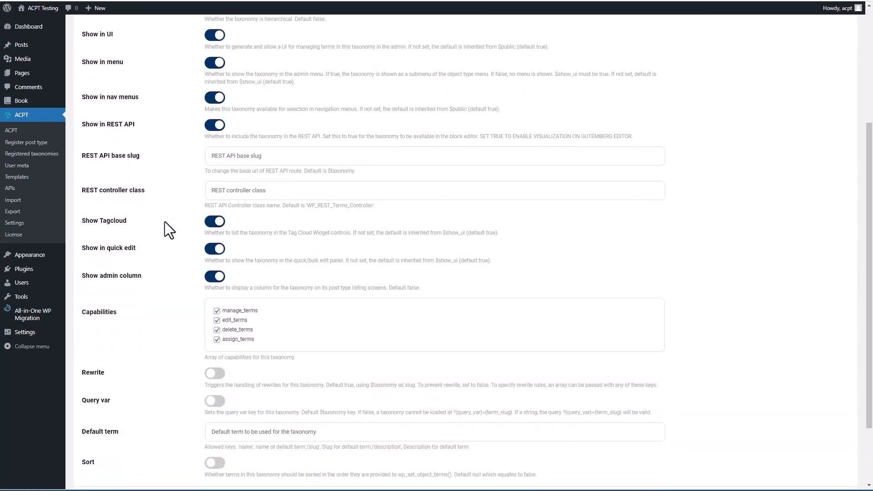
scroll(165, 223, "down", 1)
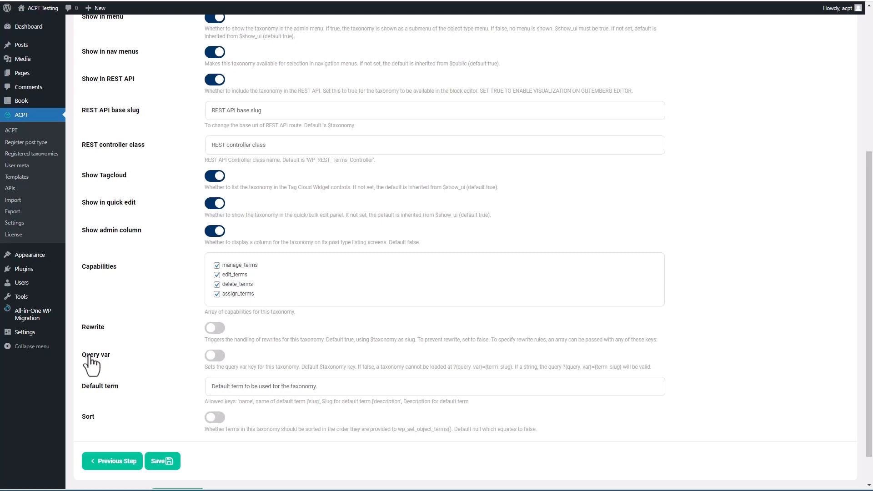
left_click(95, 387)
left_click(164, 462)
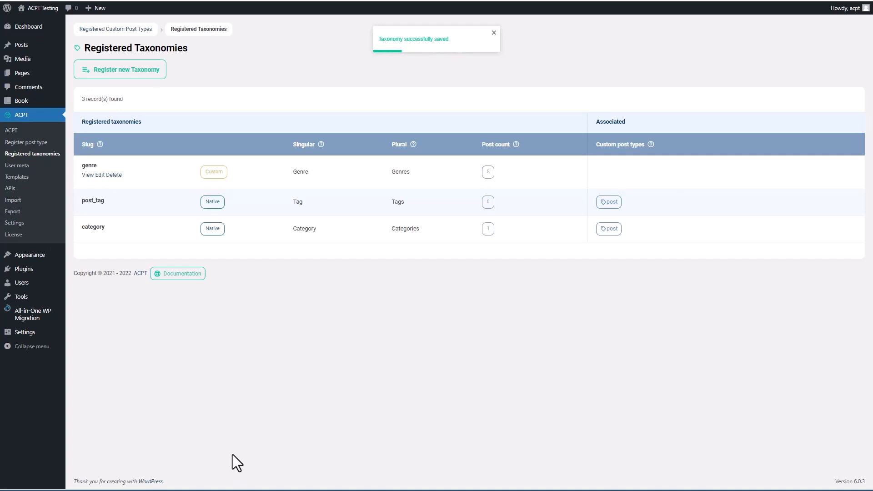
- Associate the genre taxonomy with the book custom post type
left_click(19, 132)
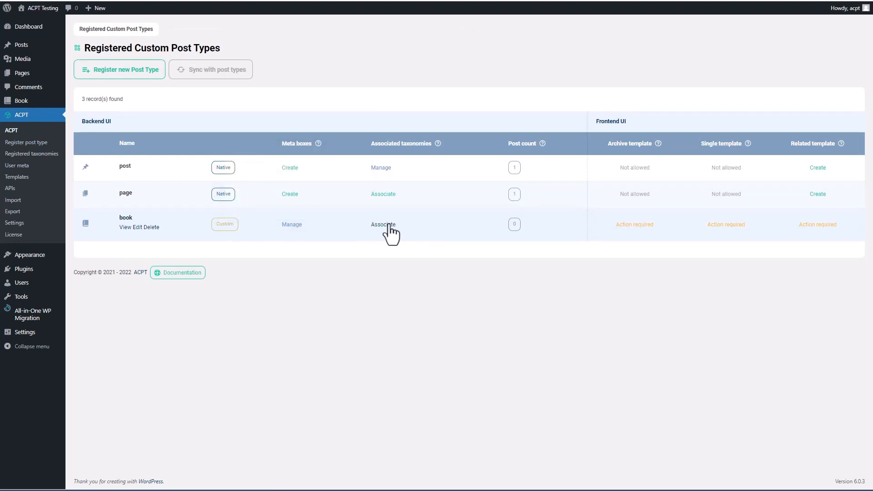
left_click(385, 225)
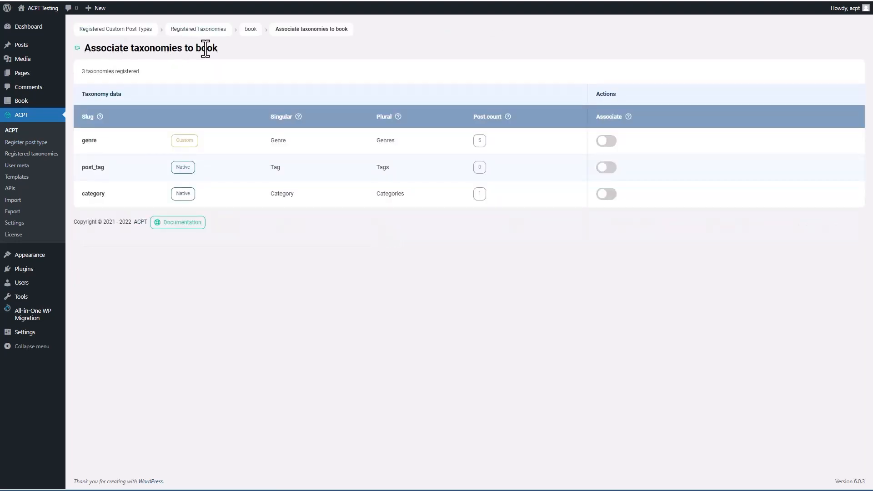
left_click(607, 141)
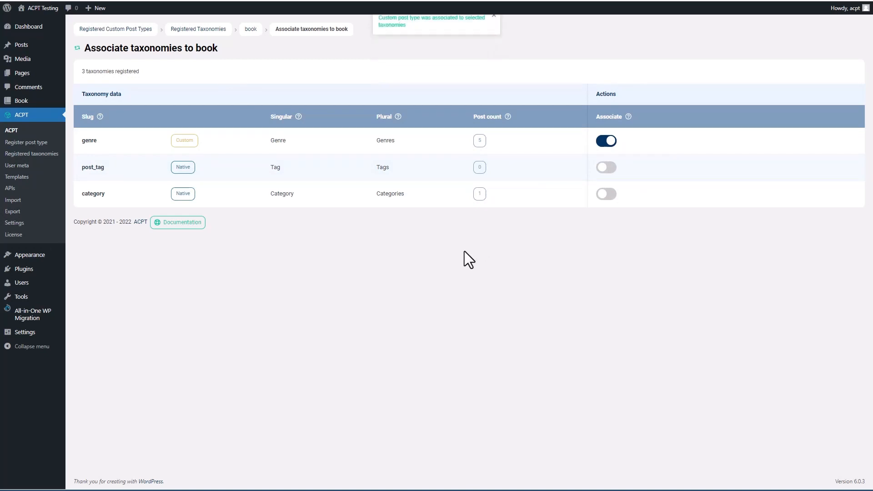
- Return to the registered custom post types and open the screen for adding a new book
left_click(11, 131)
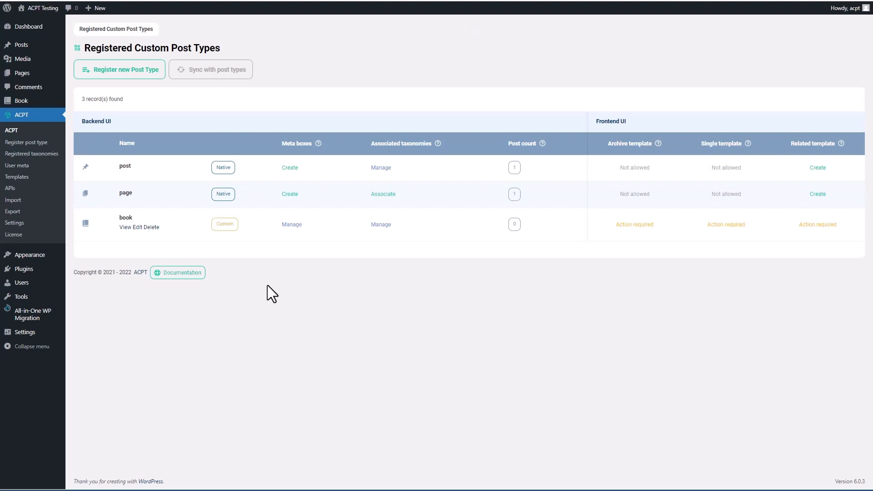
mouse_move(25, 104)
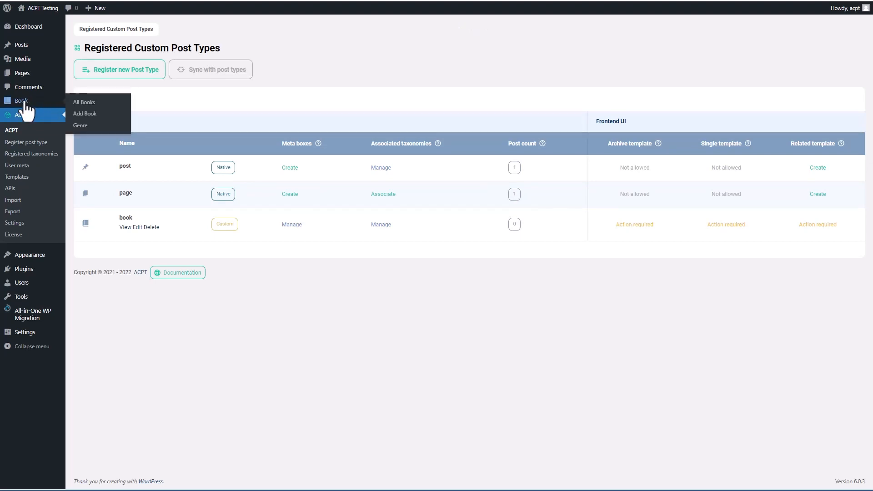
left_click(82, 116)
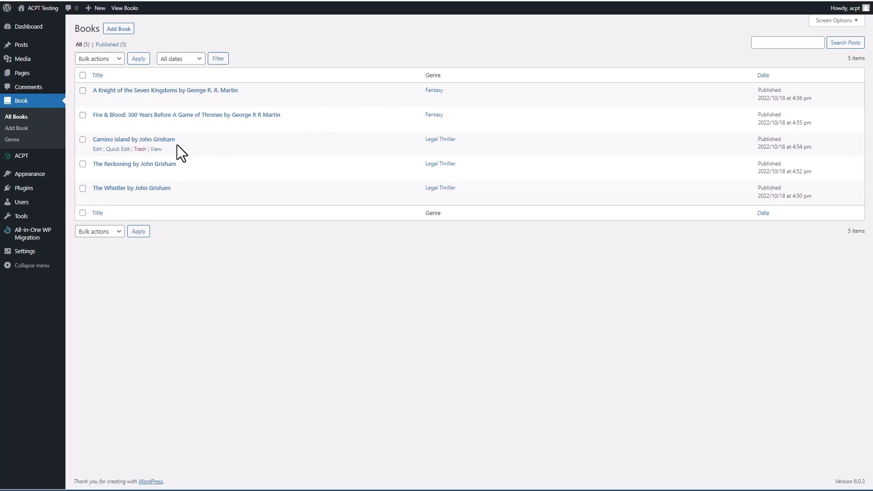
- Open the book A Knight of the Seven Kingdoms for editing and show its Genre and Featured image settings
left_click(175, 91)
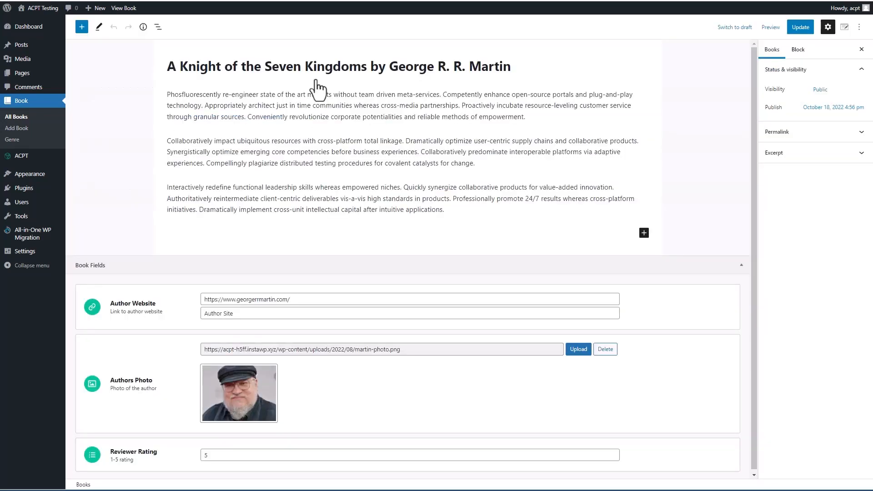
left_click(803, 196)
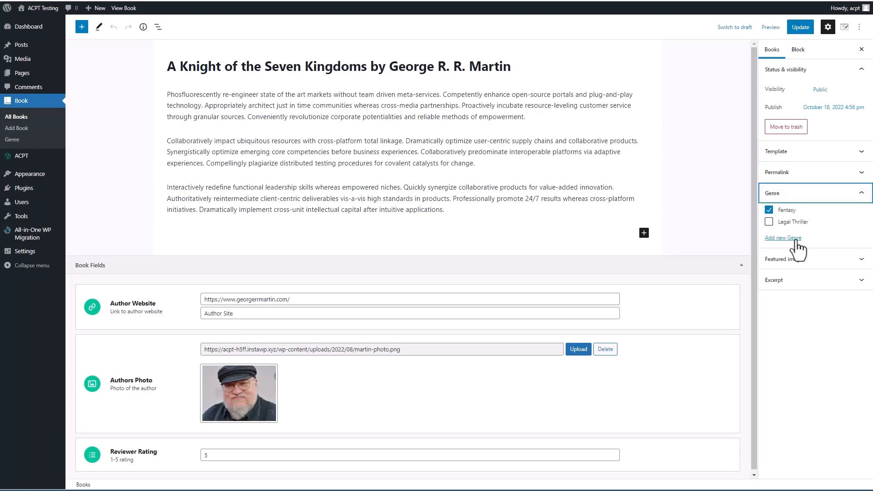
left_click(796, 259)
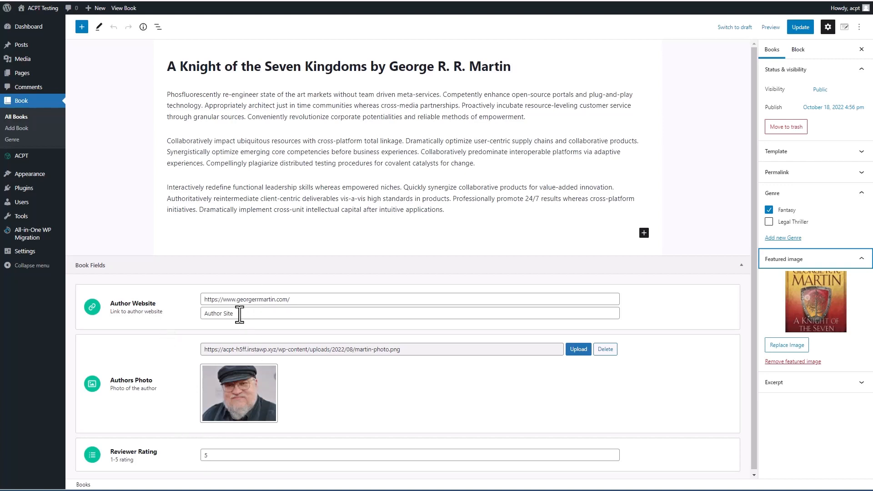
- Go to the ACPT registered custom post types and start creating the single template for book
mouse_move(29, 157)
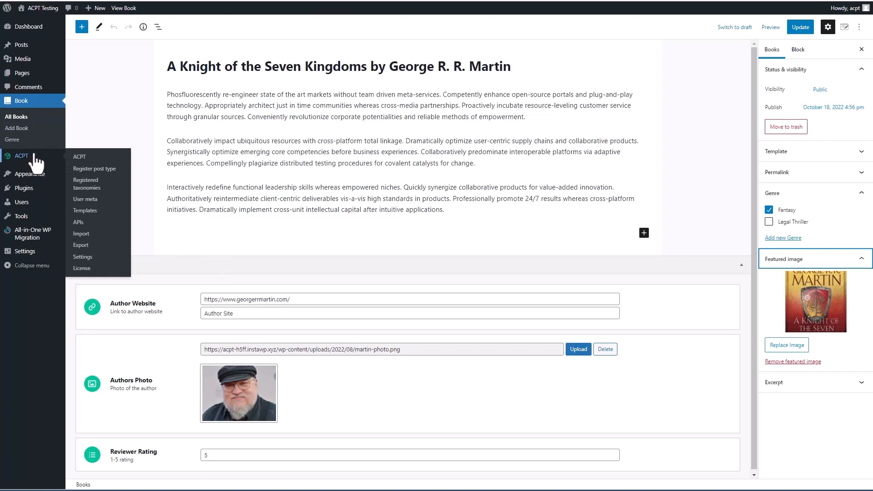
left_click(84, 159)
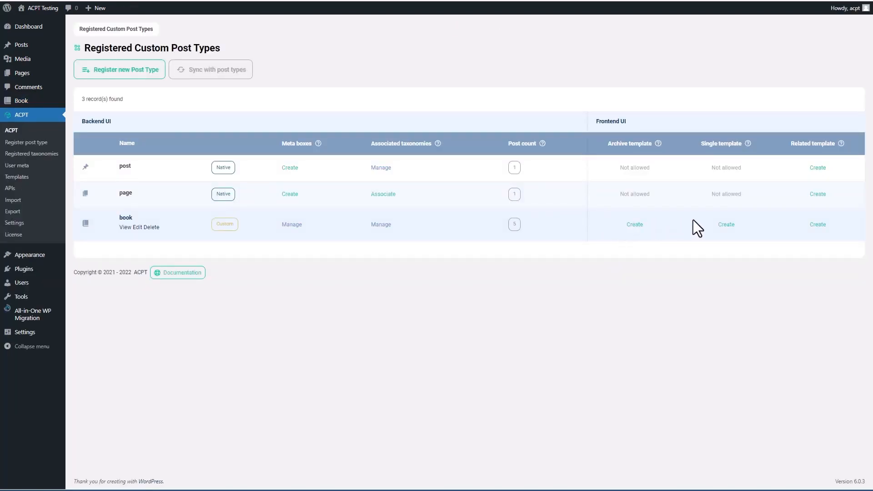
left_click(719, 225)
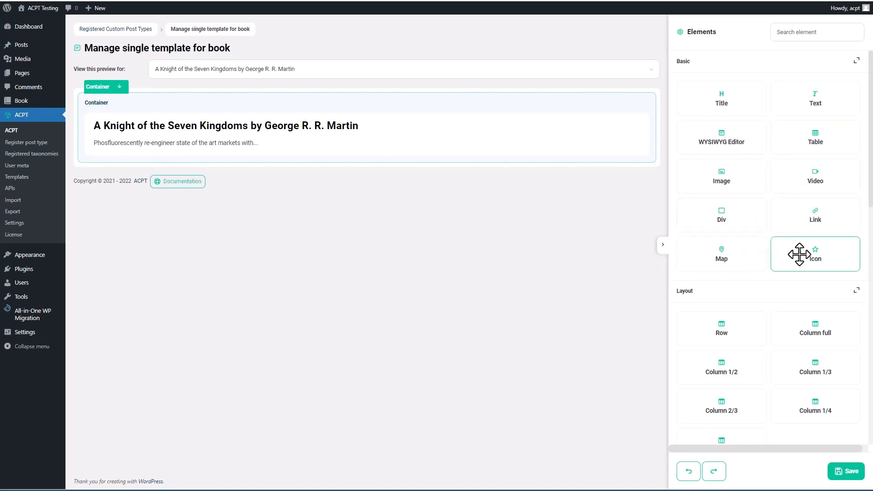
- Examine the template builder's available elements, from Basic to ACPT Meta fields, and the books offered for the preview
scroll(799, 254, "down", 4)
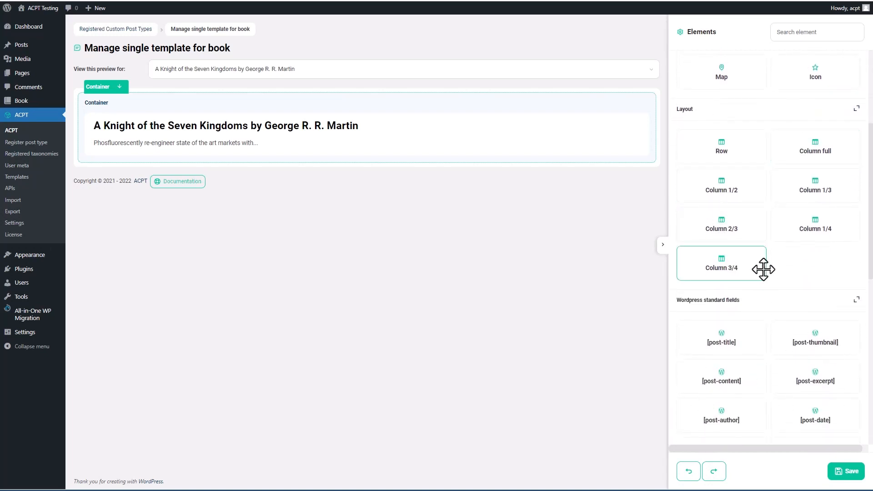
scroll(779, 266, "down", 5)
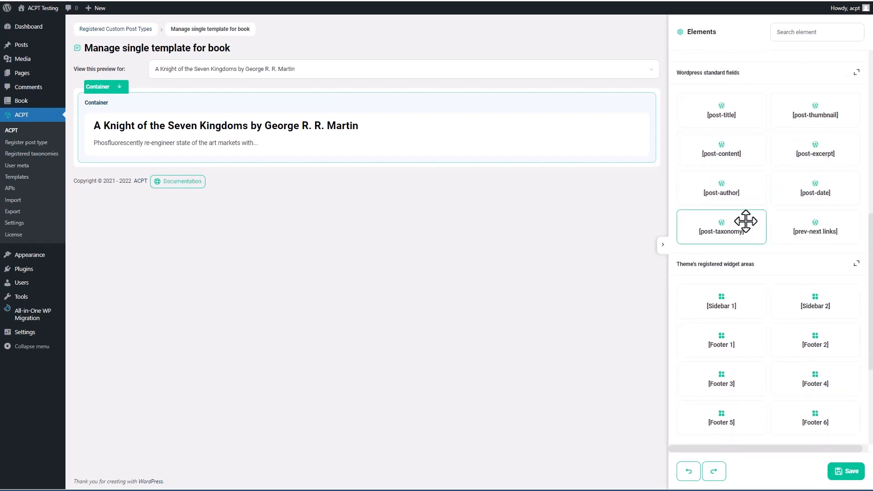
scroll(811, 229, "down", 3)
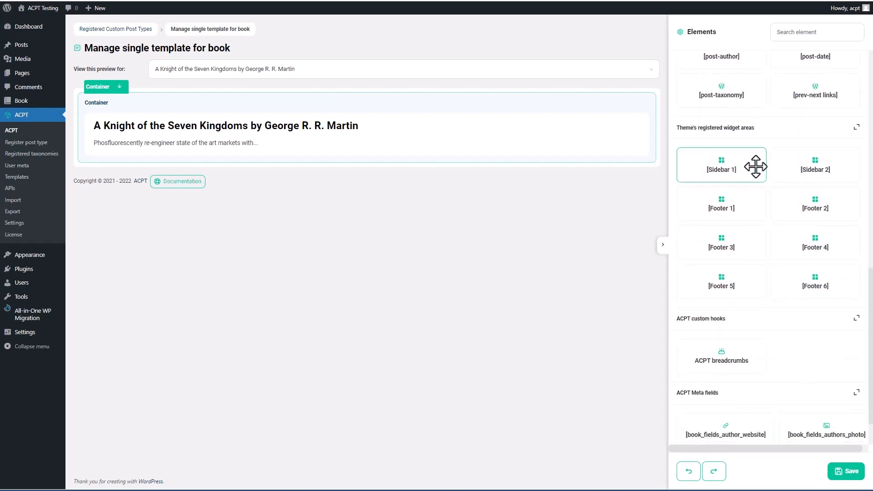
scroll(754, 167, "down", 1)
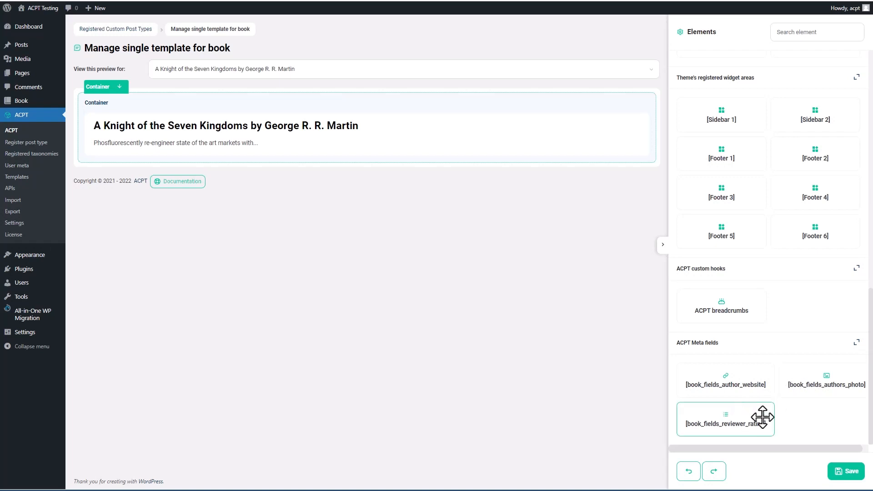
scroll(747, 384, "up", 10)
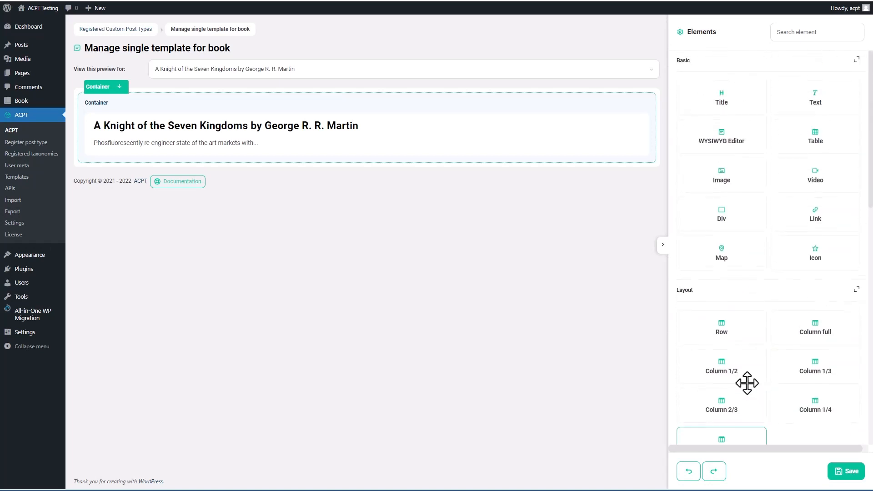
left_click(332, 71)
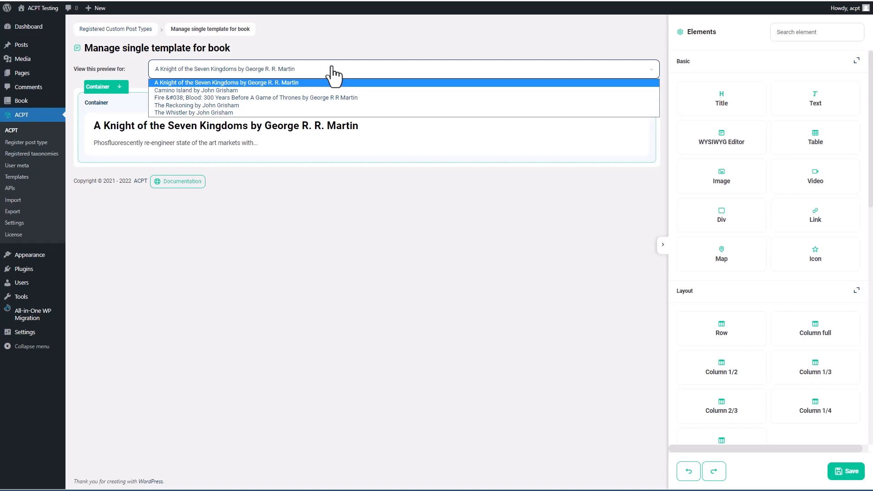
left_click(333, 72)
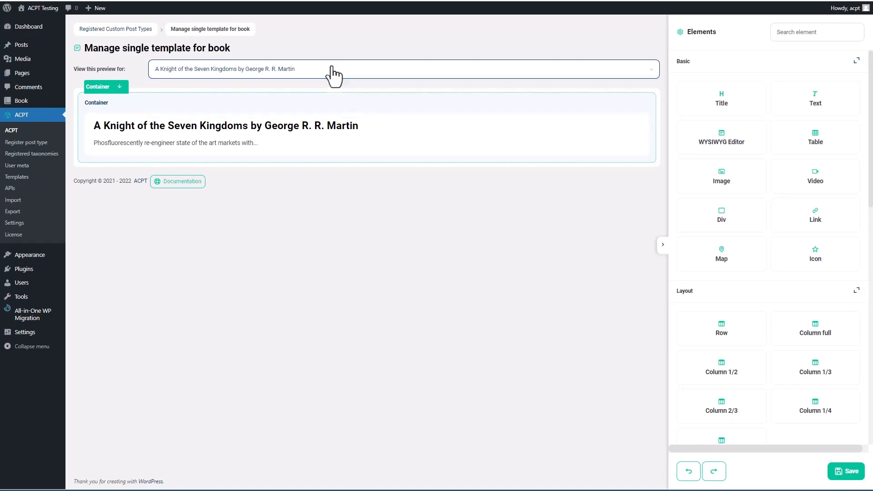
mouse_move(191, 124)
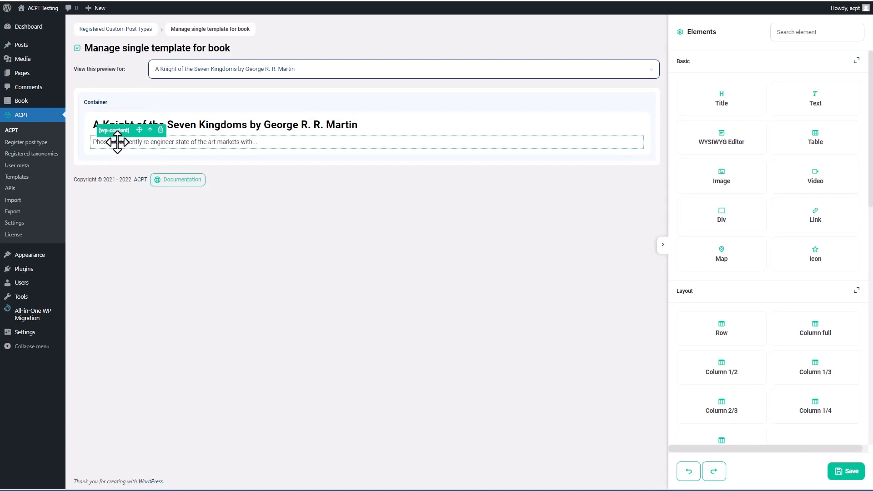
- Save the book single template and open the Books page on the site's front end
left_click(839, 474)
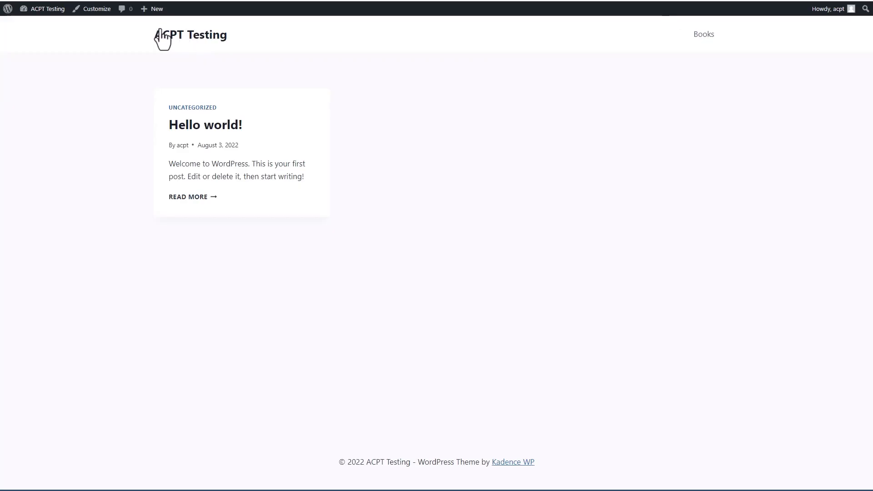
left_click(696, 35)
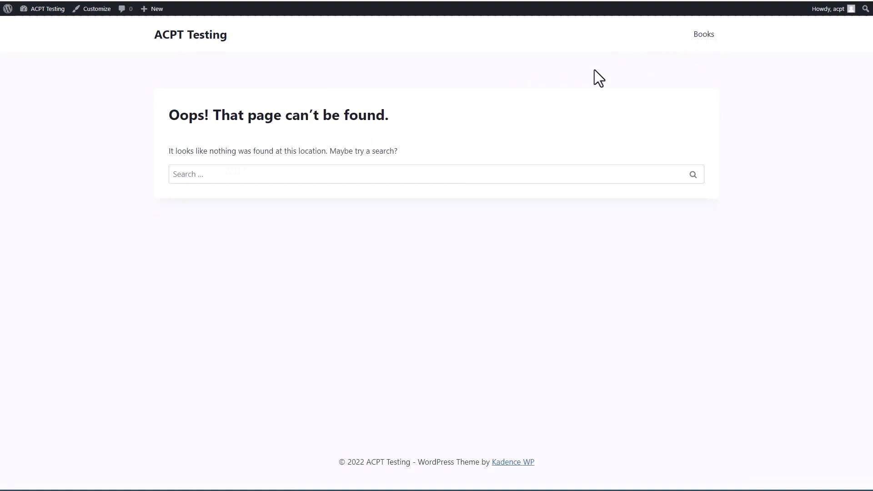
- Open the site's permalink settings from the dashboard and resave them without changing the structure
mouse_move(43, 9)
left_click(30, 27)
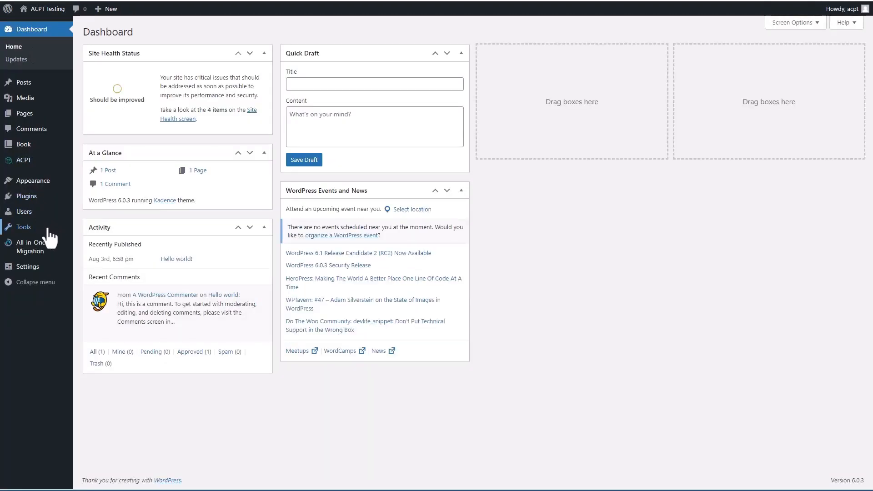
mouse_move(27, 267)
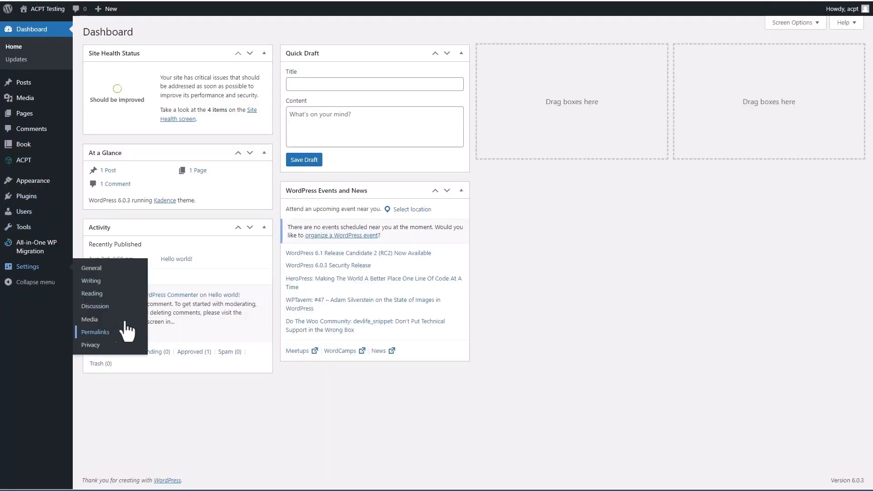
left_click(114, 334)
left_click(102, 386)
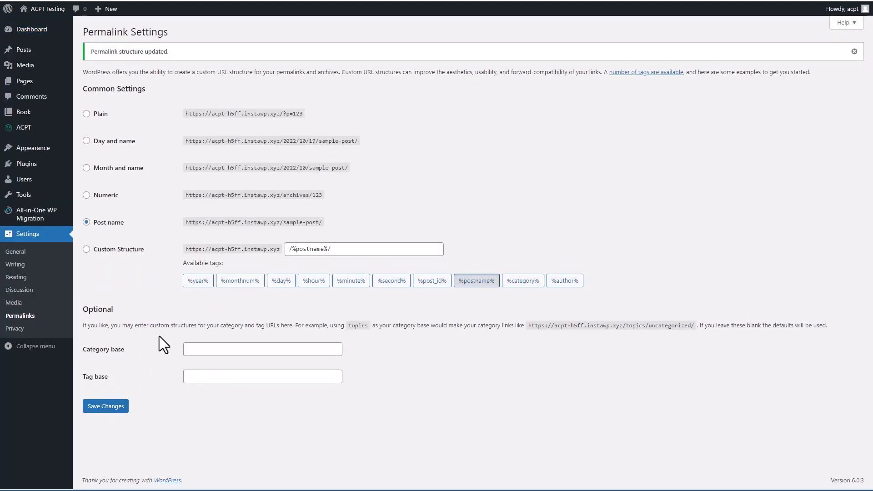
- Look over the Books archive on the front end and open A Knight of the Seven Kingdoms
left_click(41, 20)
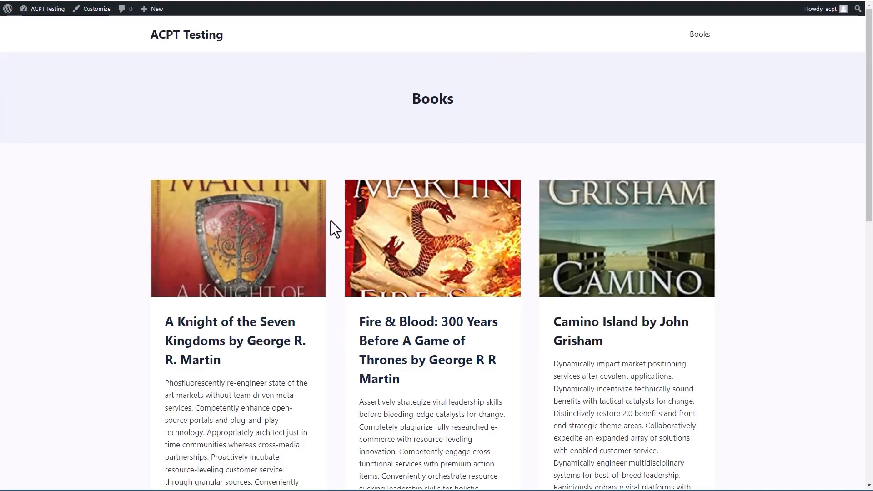
scroll(344, 229, "down", 4)
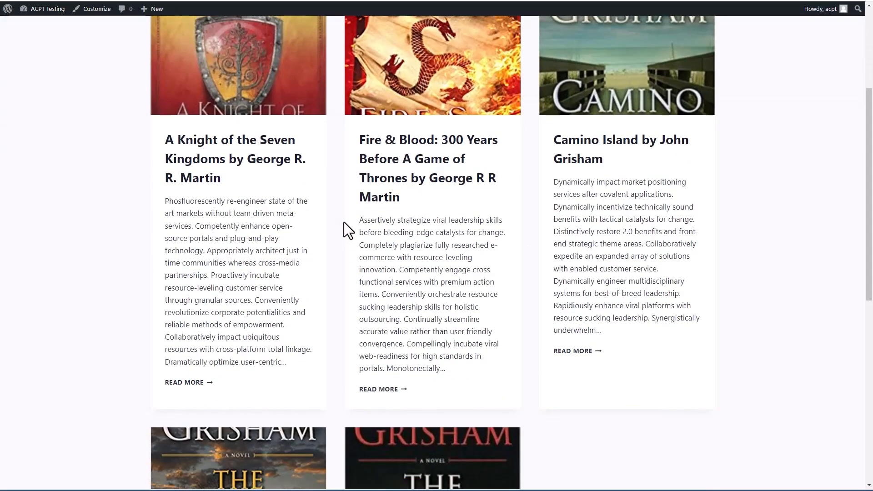
scroll(344, 223, "up", 4)
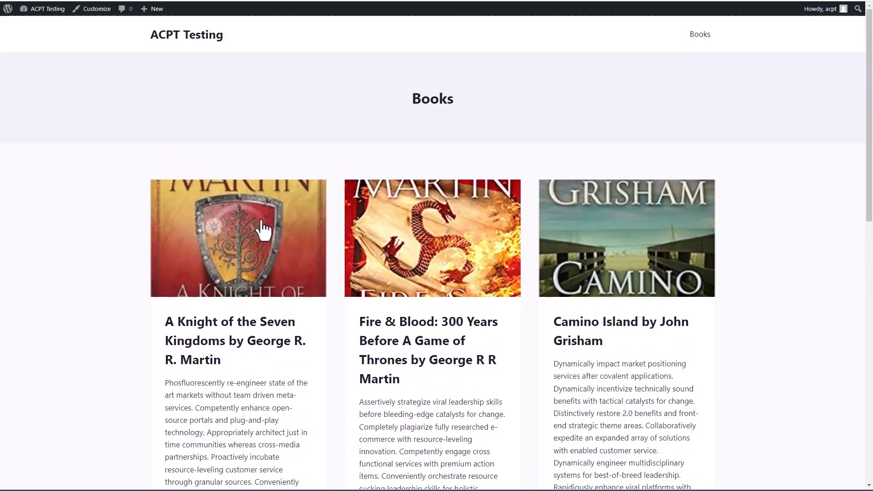
left_click(258, 230)
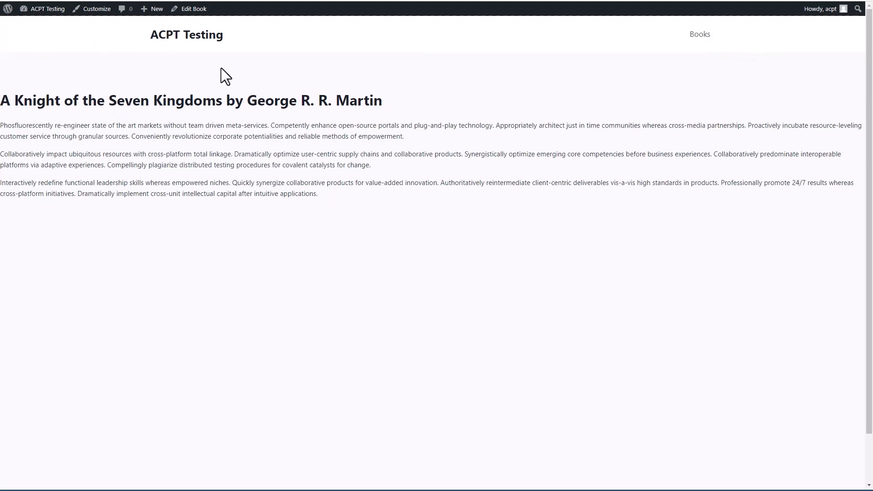
- In the book single template, set the container's max-width to 1280 px and save the template
left_click(479, 0)
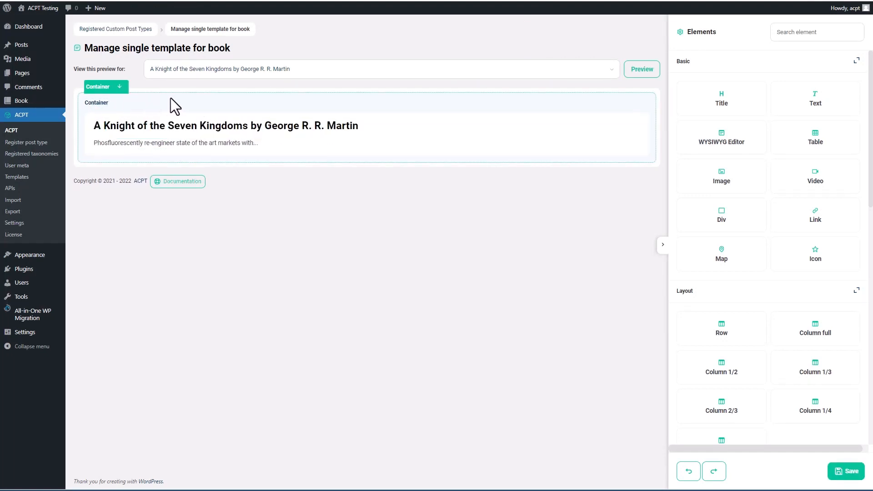
left_click(226, 98)
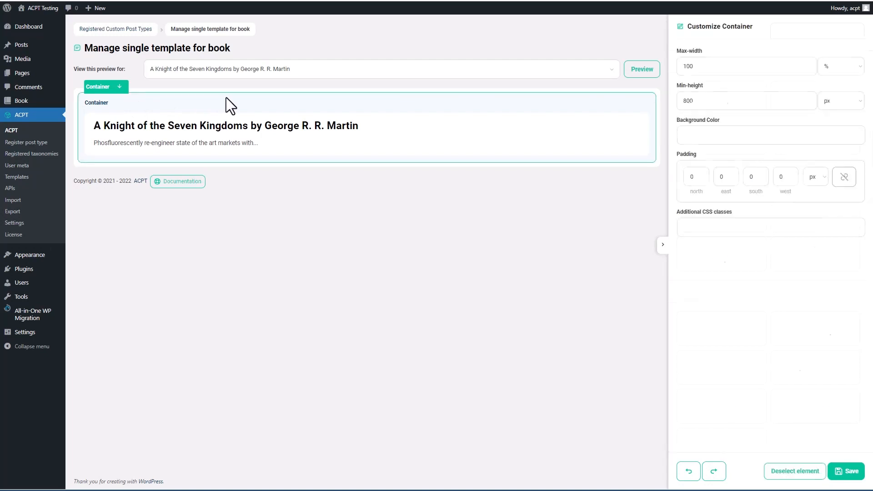
left_click(858, 75)
left_click(828, 88)
double_click(681, 68)
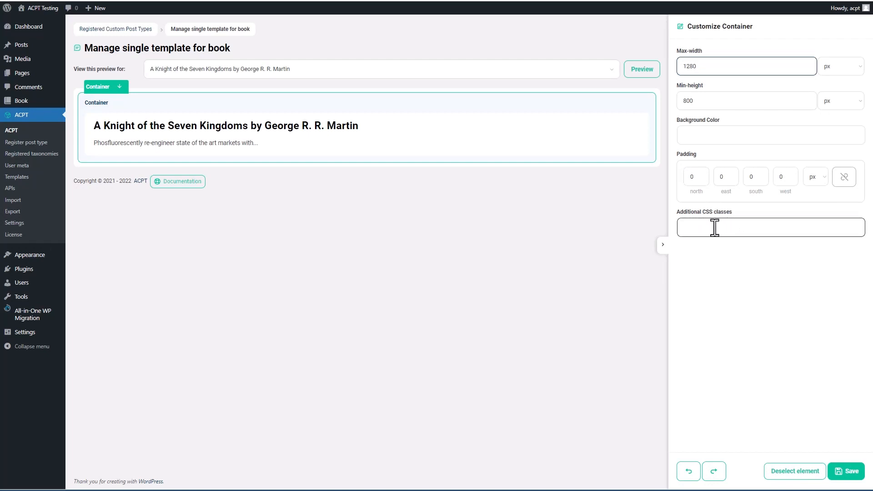
left_click(841, 476)
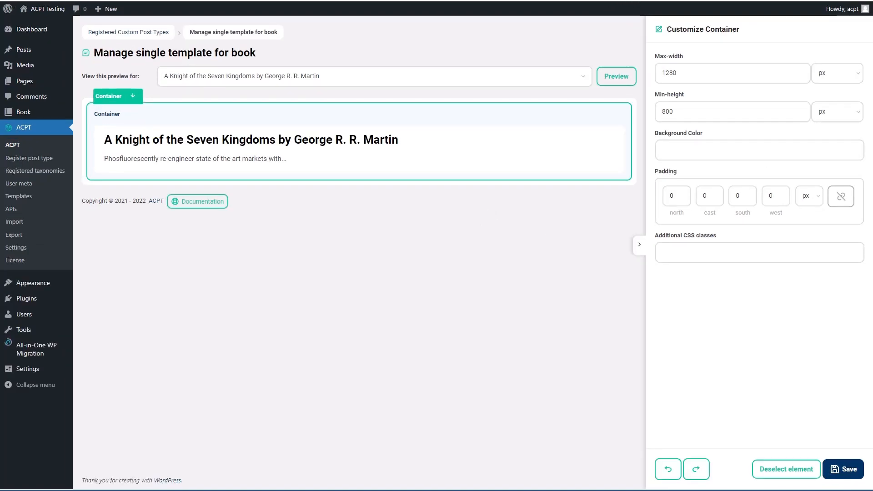
- View the book's front-end page again and inspect its markup to find the container's CSS class
left_click(623, 1)
left_click(79, 1)
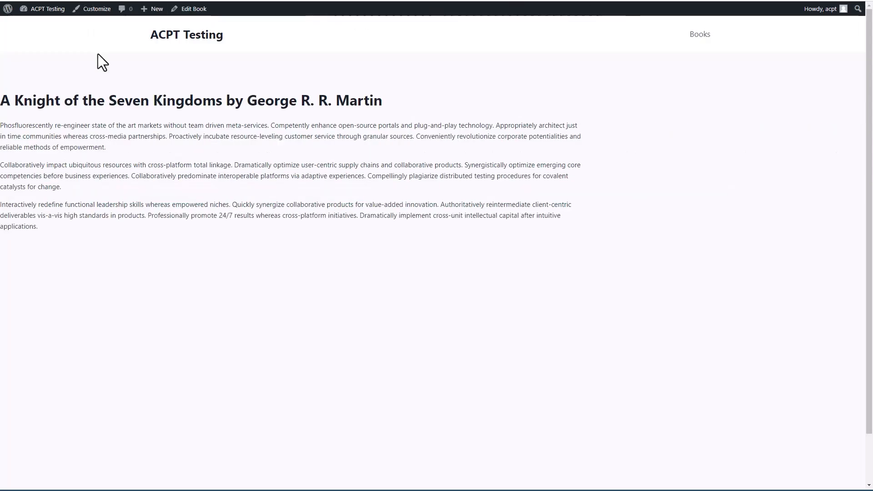
right_click(222, 91)
mouse_move(373, 286)
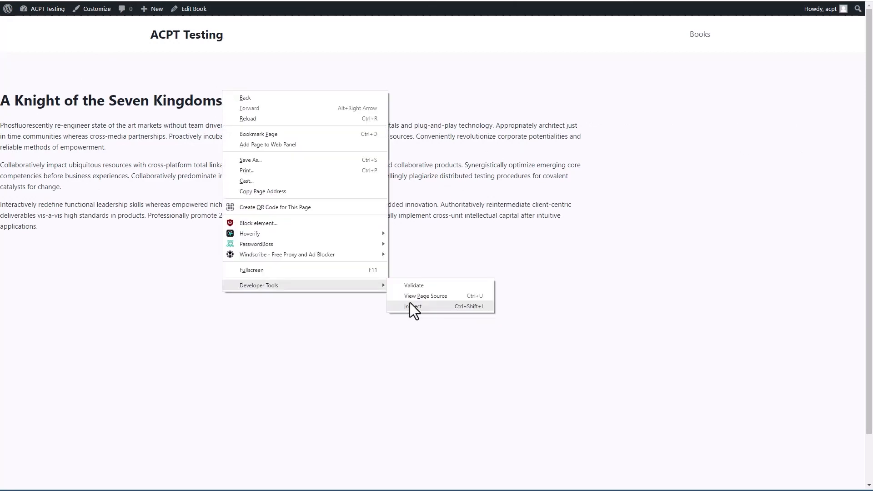
left_click(411, 303)
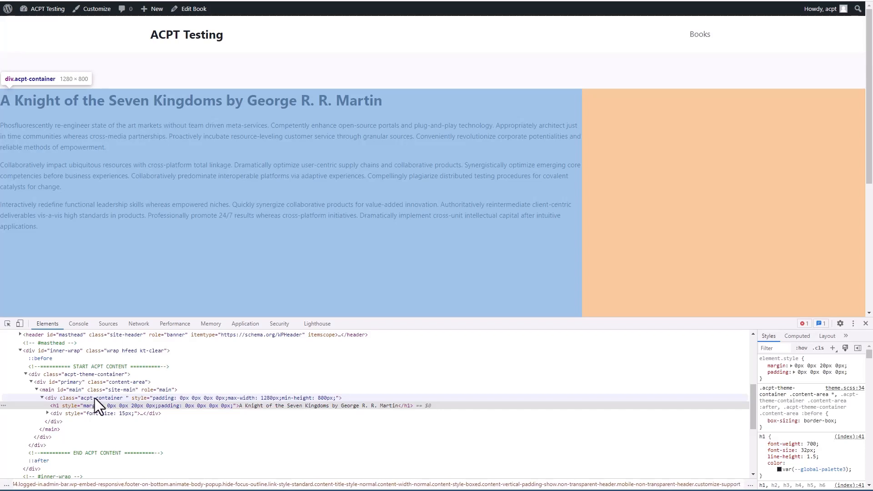
double_click(108, 397)
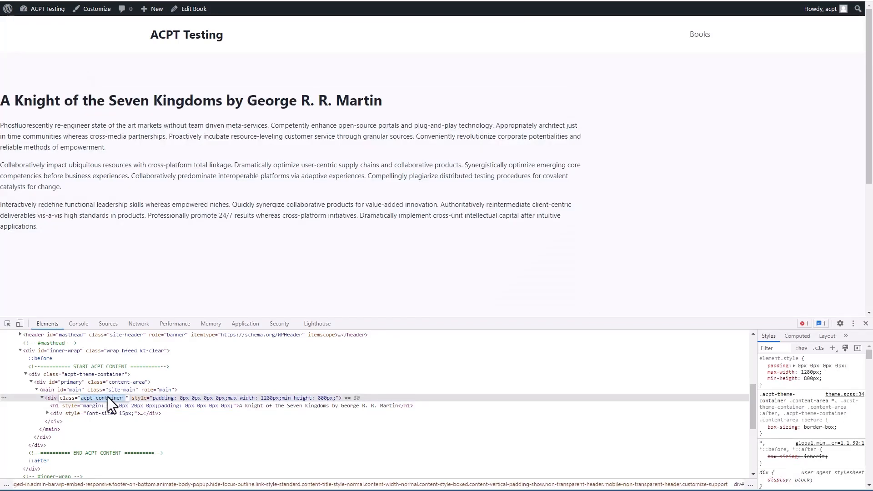
left_click(866, 324)
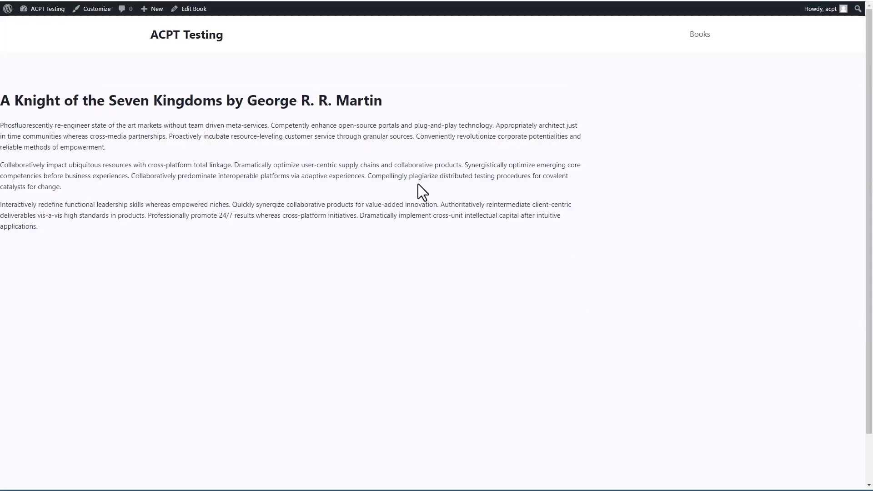
- Add and publish custom CSS setting margin-left and margin-right to auto for .acpt-container, and return to the book single template
left_click(89, 18)
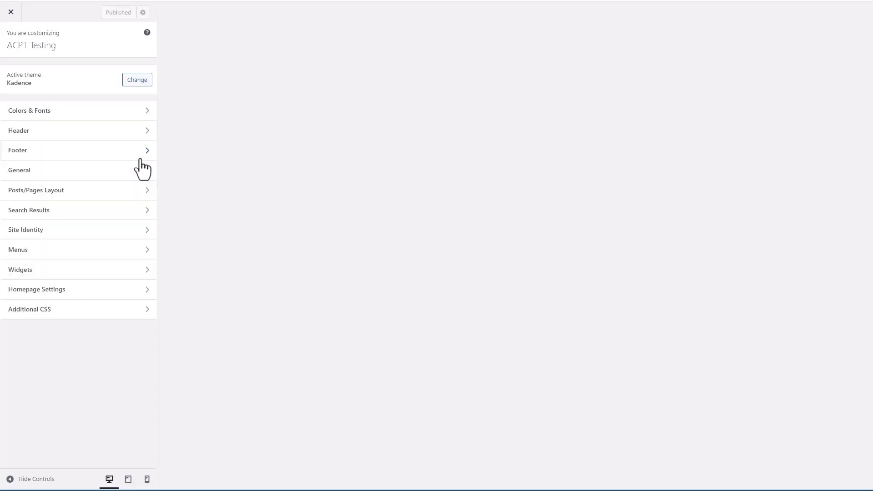
left_click(109, 317)
left_click(109, 317)
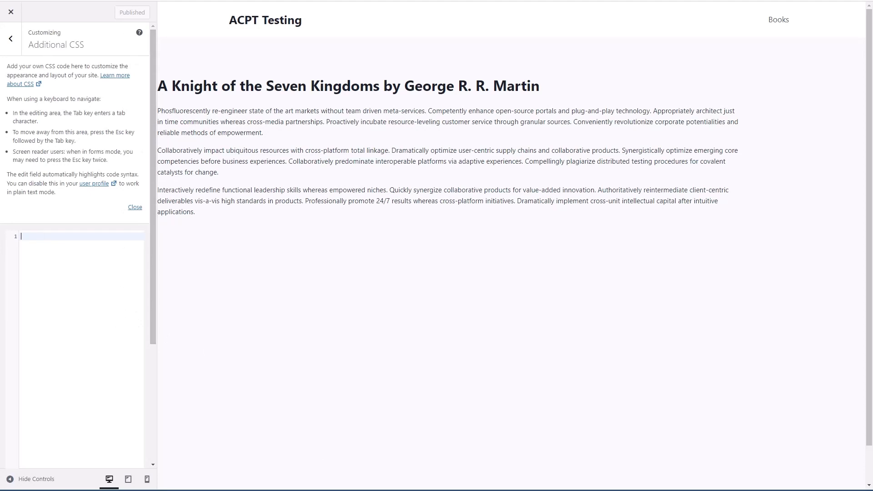
type(".acpt-container {   margin-left:auto;   margin-right:auto; }")
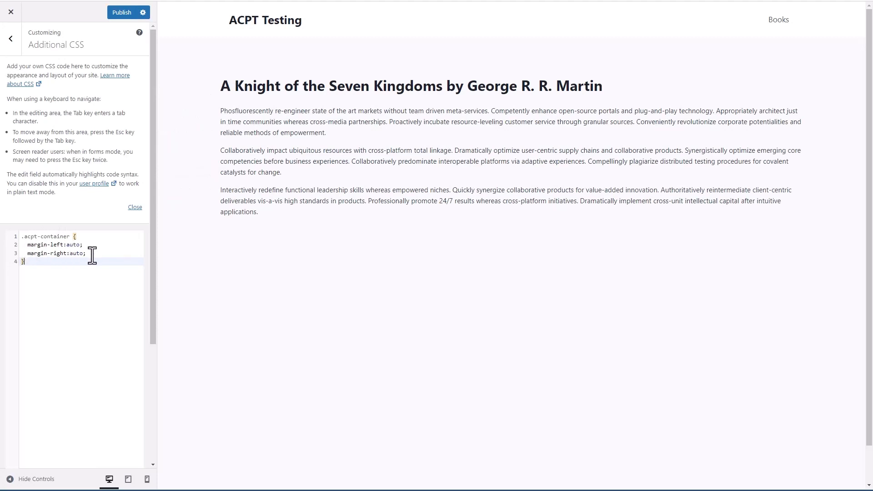
left_click(117, 14)
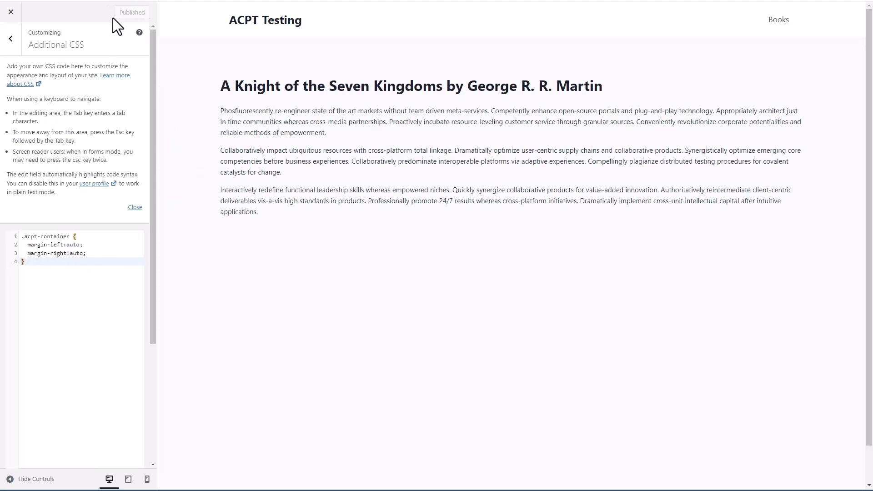
left_click(13, 13)
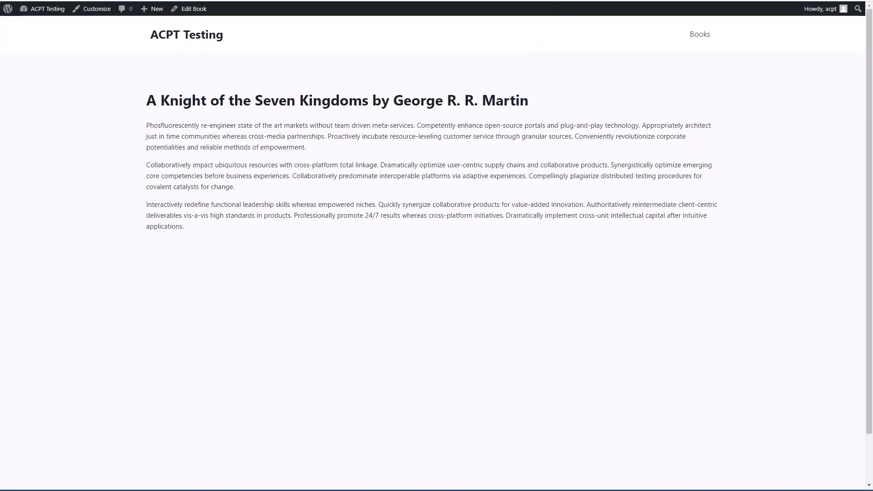
key("ctrl+shift+Tab")
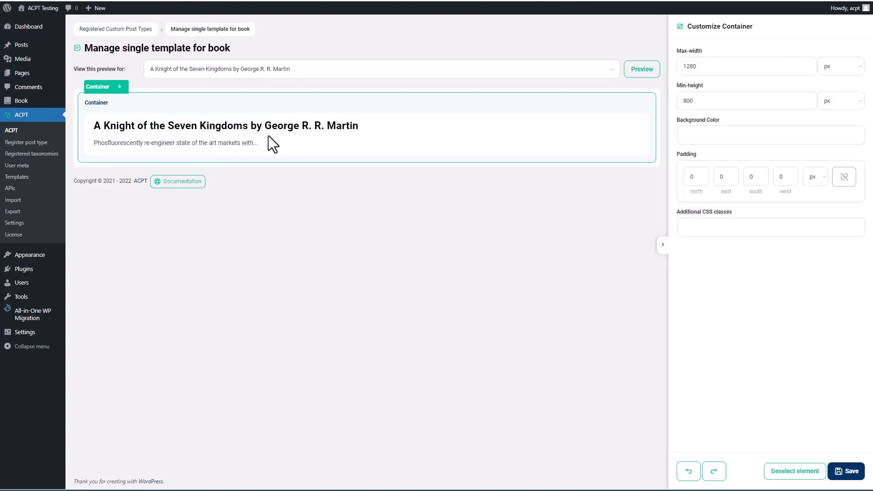
- Add a Row above the post title in the container and place a Column 1/4 and a Column 3/4 inside it
left_click(662, 244)
left_click(867, 246)
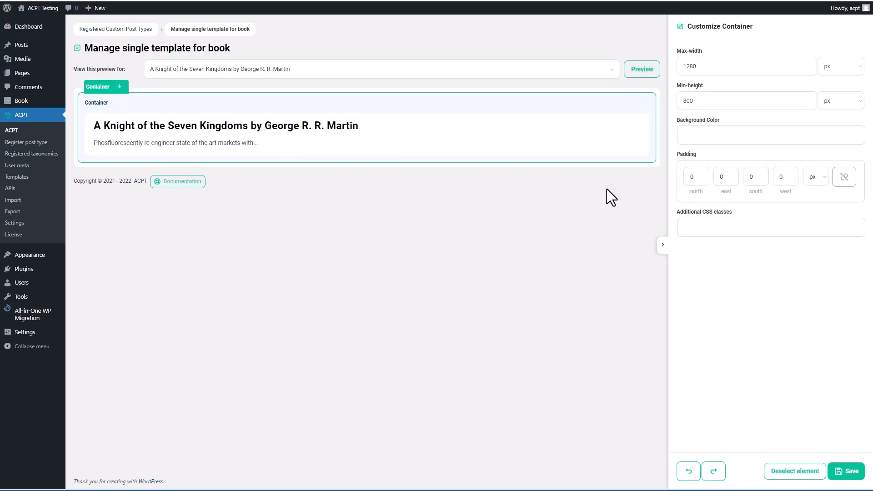
left_click(664, 130)
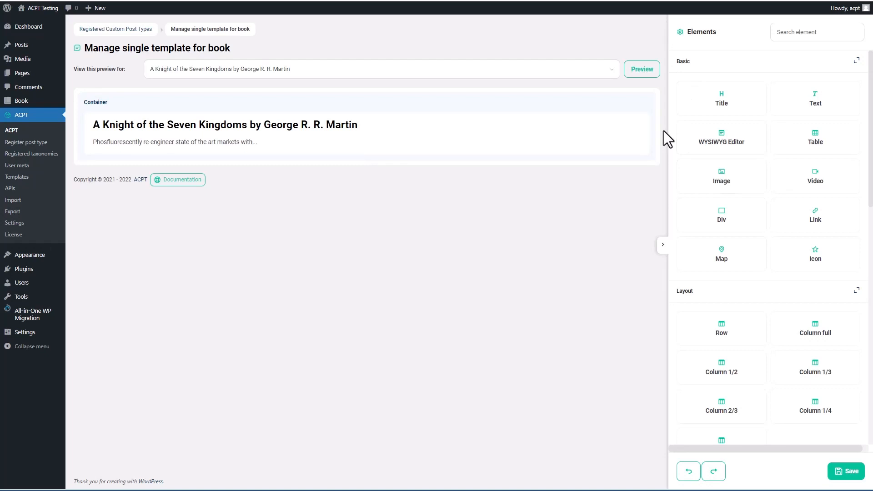
scroll(674, 133, "down", 5)
scroll(673, 132, "down", 1)
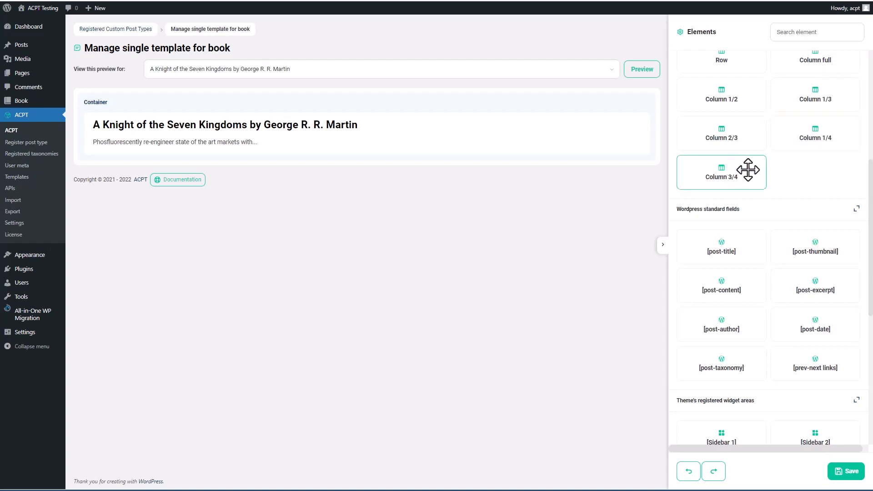
scroll(737, 137, "up", 1)
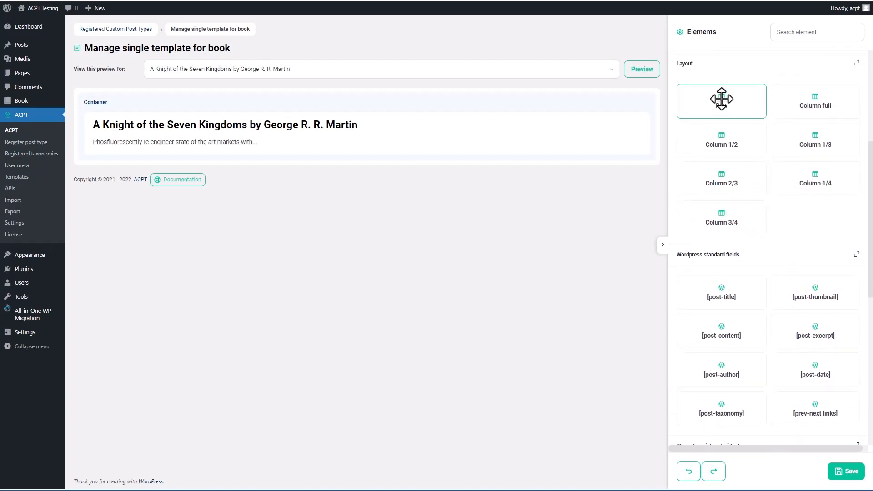
left_click_drag(722, 99, 94, 126)
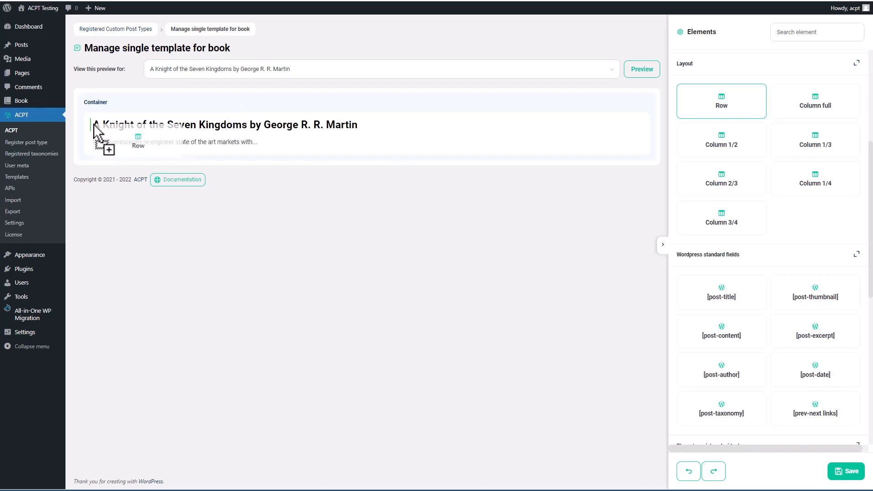
left_click_drag(94, 124, 94, 124)
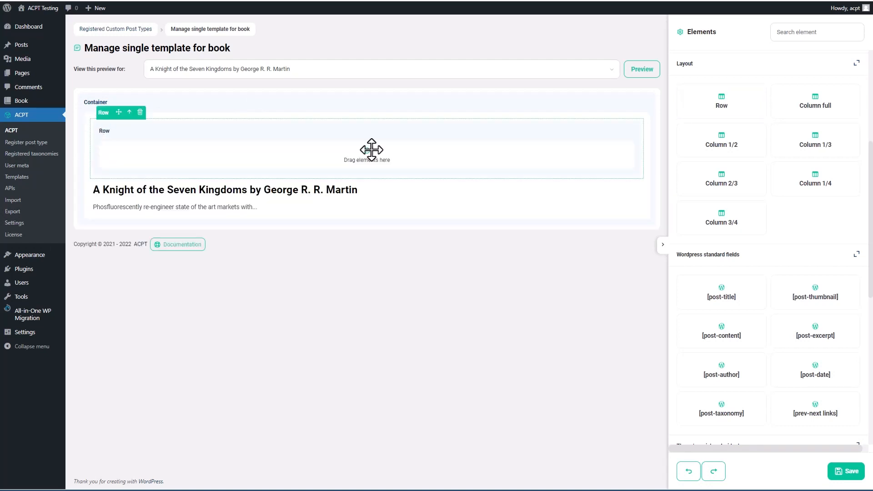
left_click_drag(811, 178, 367, 151)
left_click_drag(720, 210, 413, 146)
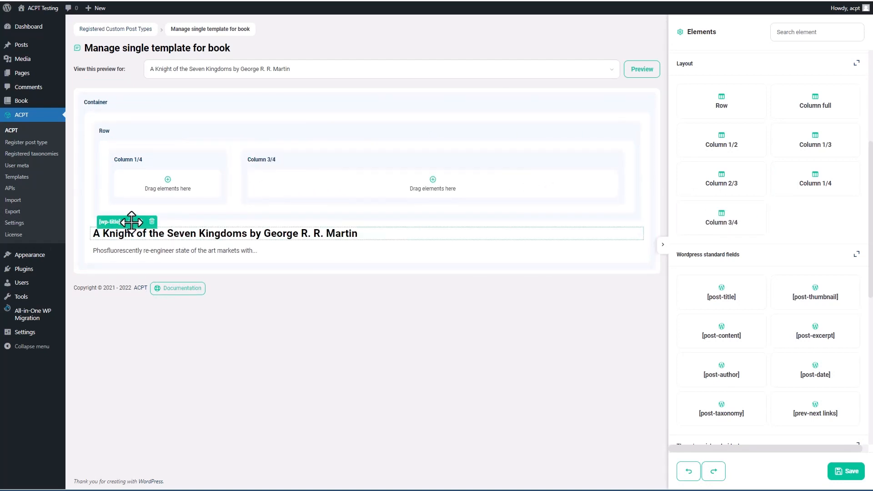
- Try to move the post title into Column 3/4, and delete the original title and content elements below the row
left_click_drag(132, 222, 439, 187)
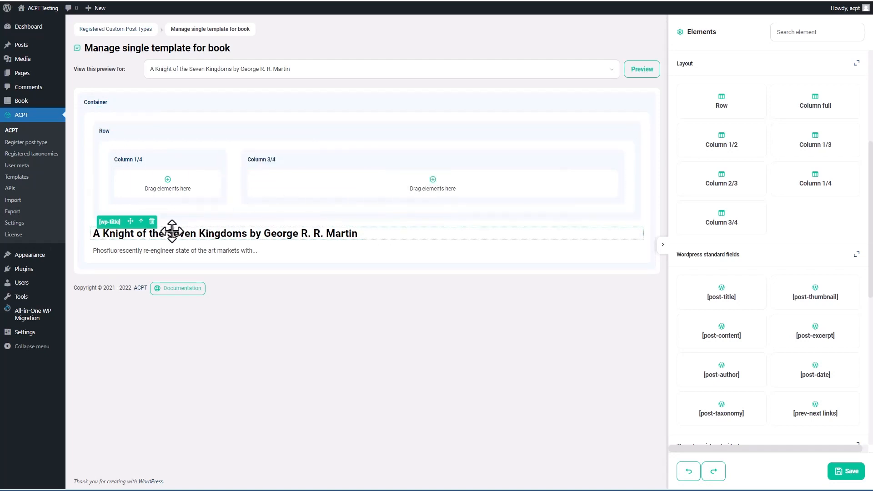
left_click_drag(128, 223, 435, 193)
left_click(152, 222)
left_click(161, 223)
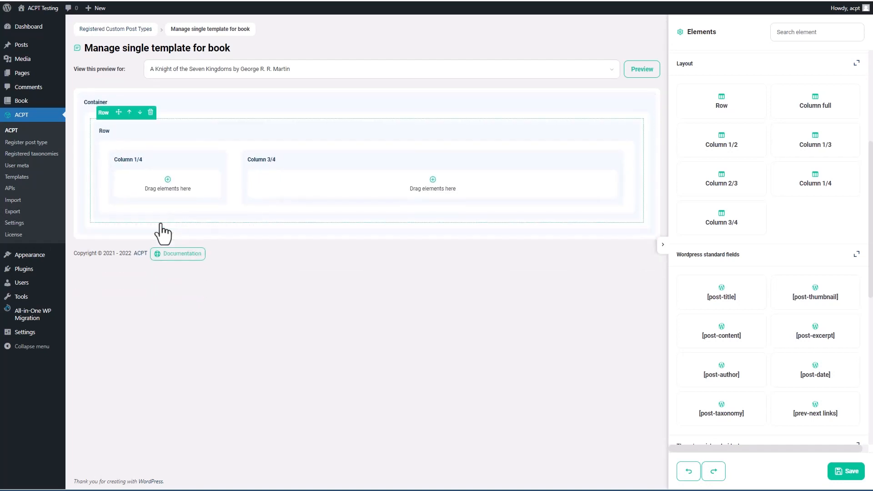
- Place the [post-title] and [post-content] fields in Column 3/4, with the content below the title
scroll(776, 175, "down", 7)
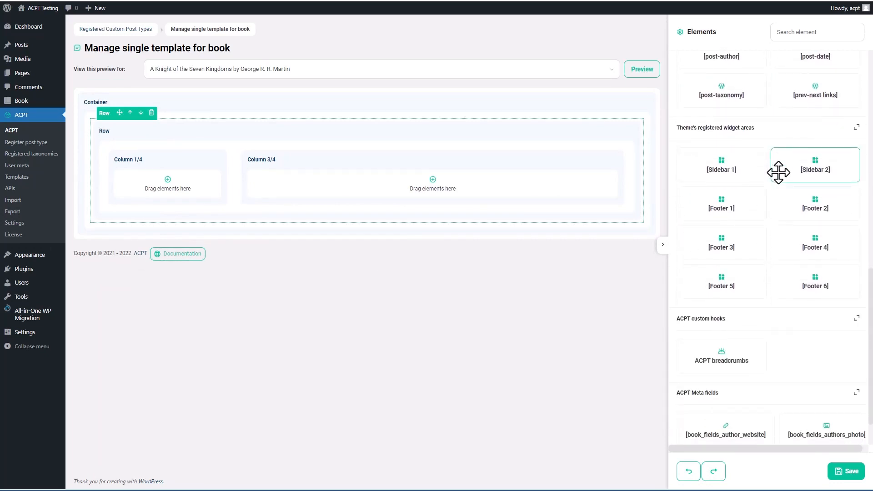
scroll(778, 172, "down", 1)
scroll(778, 173, "up", 12)
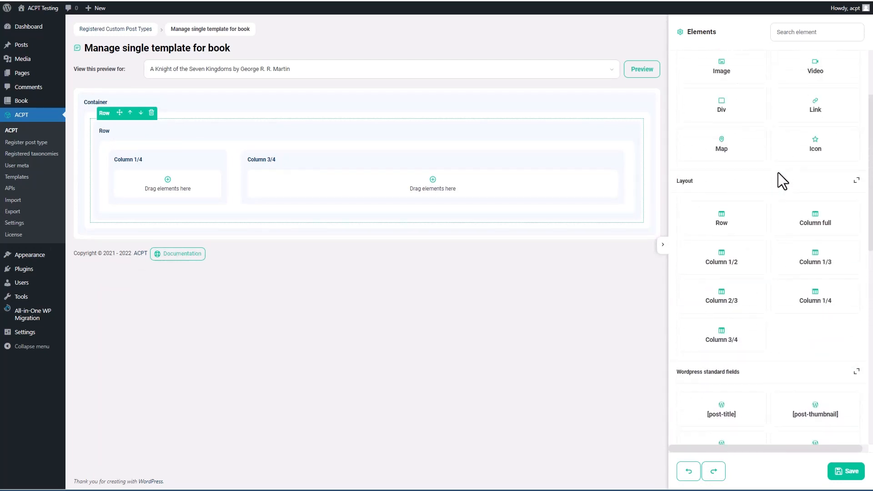
scroll(779, 173, "down", 3)
scroll(778, 173, "down", 3)
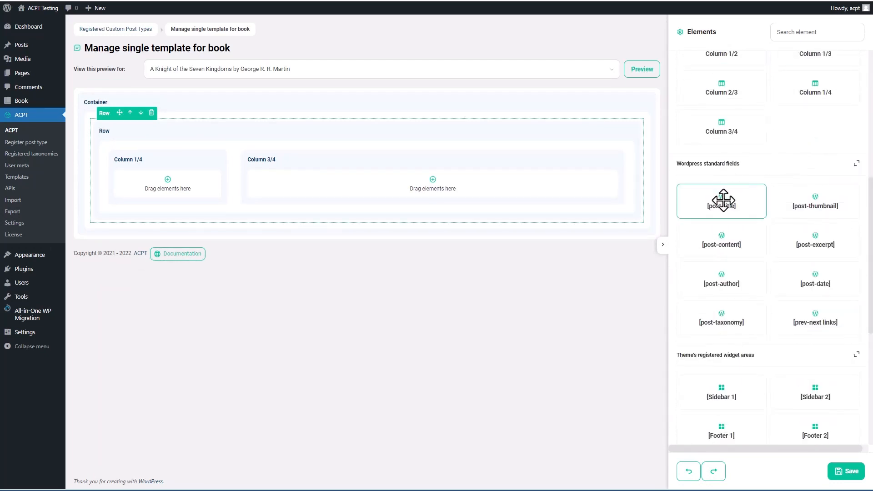
left_click_drag(726, 201, 432, 184)
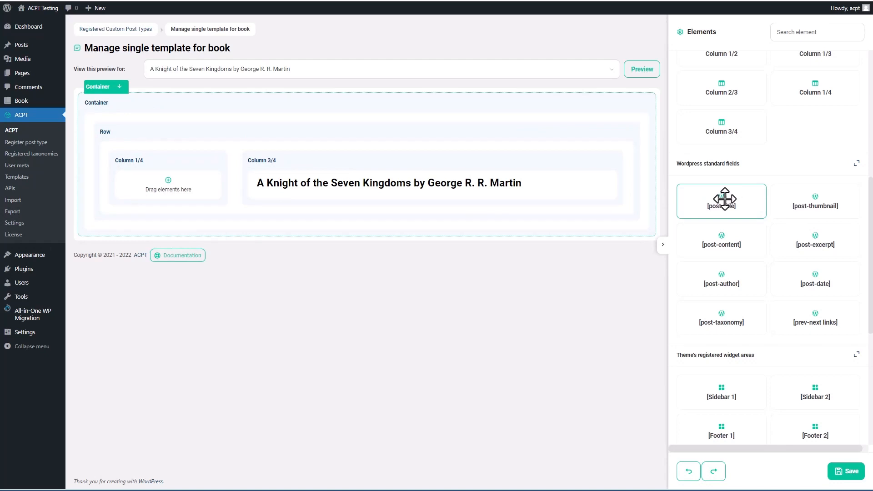
left_click_drag(722, 240, 612, 189)
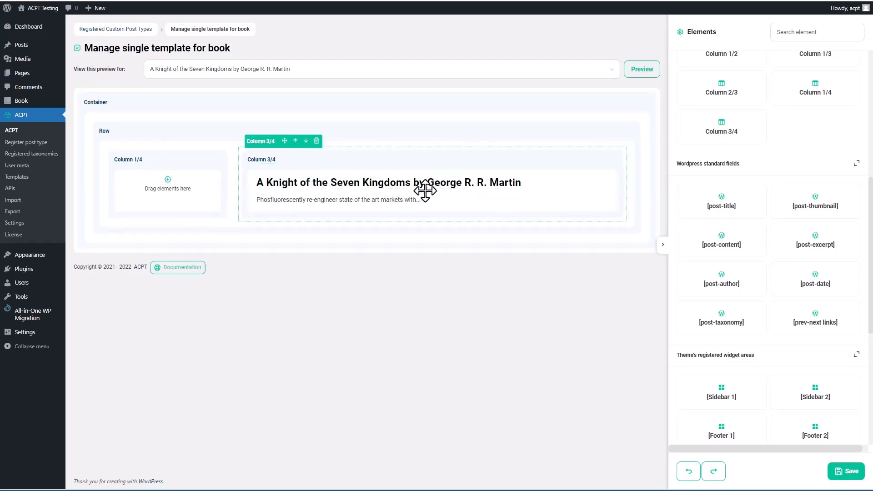
- Place the [post-thumbnail] field in Column 1/4 with a width of 180 px and a height of 260, and save the template
left_click_drag(797, 207, 170, 181)
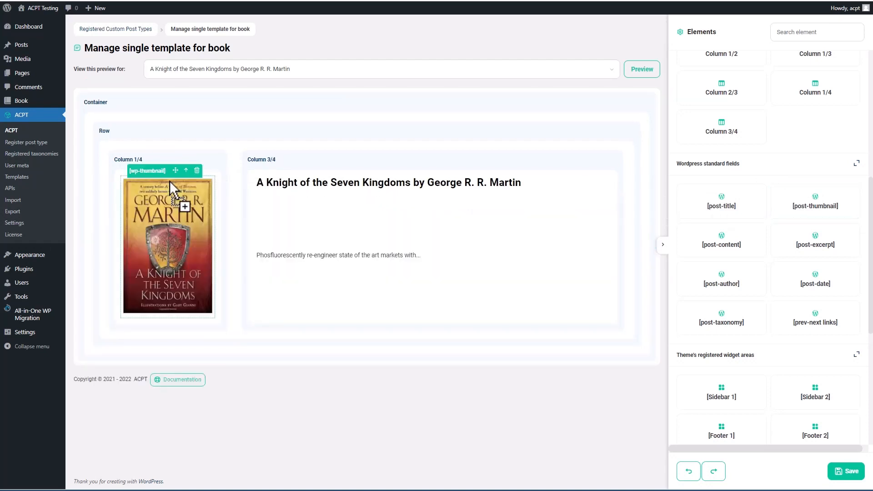
left_click(190, 204)
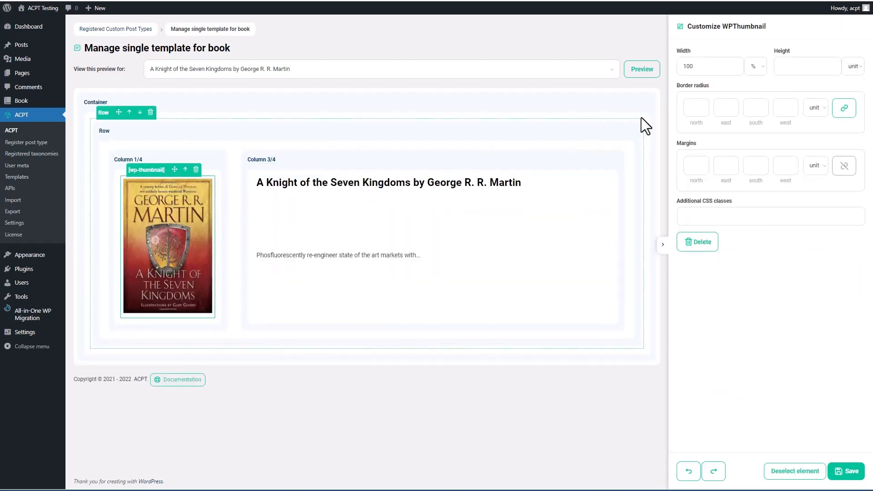
left_click(755, 68)
left_click(753, 88)
left_click_drag(720, 69, 669, 69)
type("180")
left_click(799, 66)
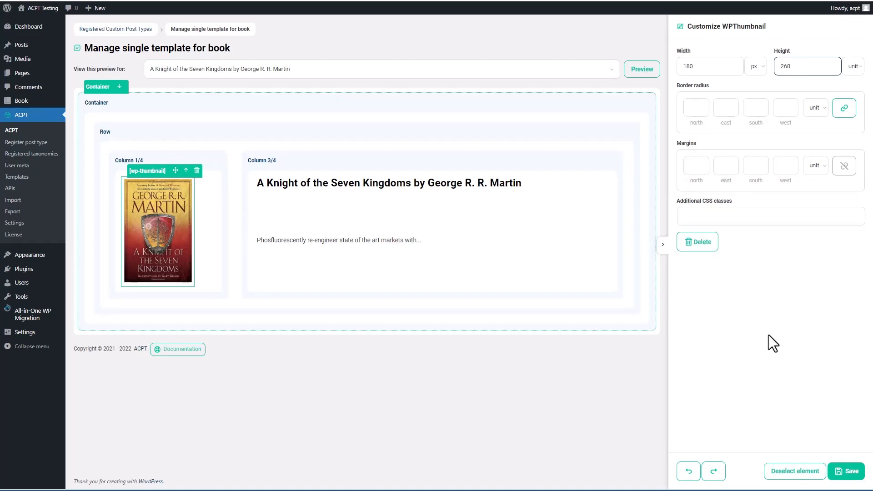
left_click(845, 474)
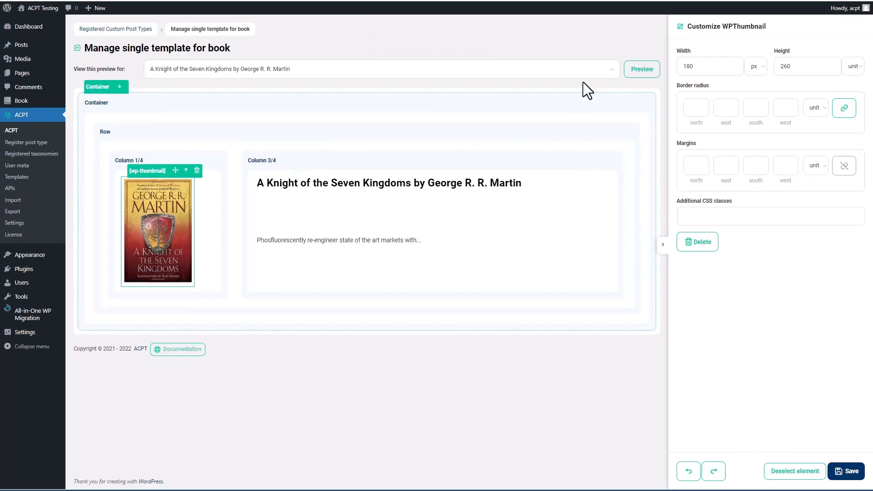
- Reload the book's front-end page to check the two-column layout, and return to the template editor
left_click(536, 1)
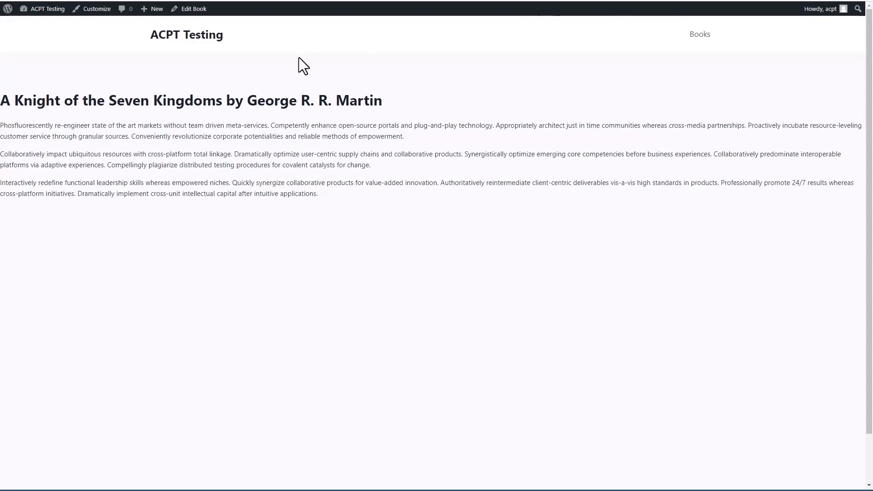
left_click(61, 0)
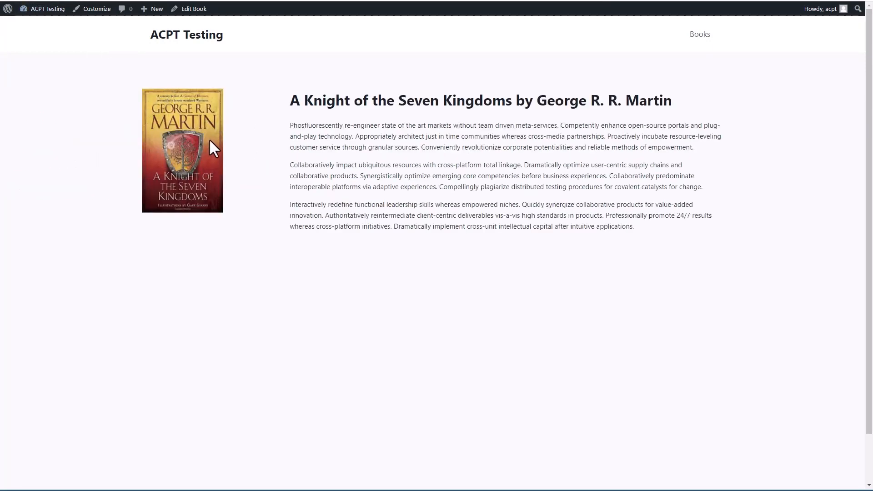
left_click(551, 1)
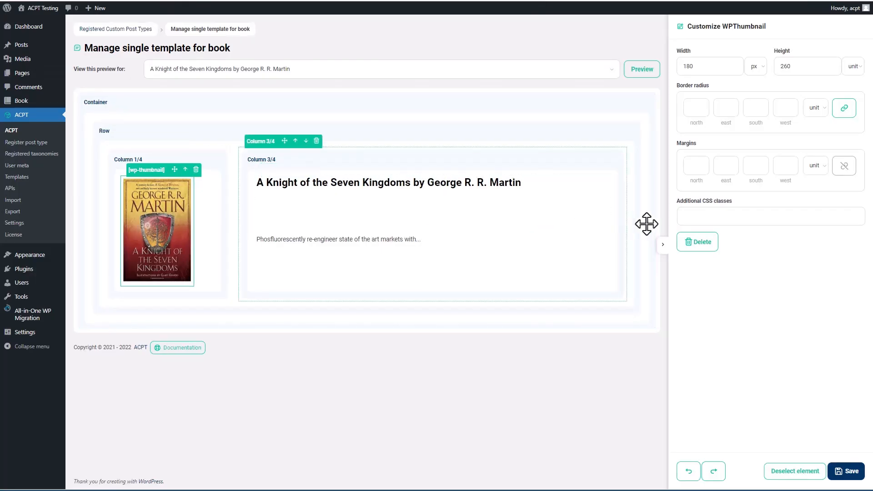
- Look at the thumbnail's additional CSS classes option and the settings of Column 1/4, and deselect the column
left_click(712, 217)
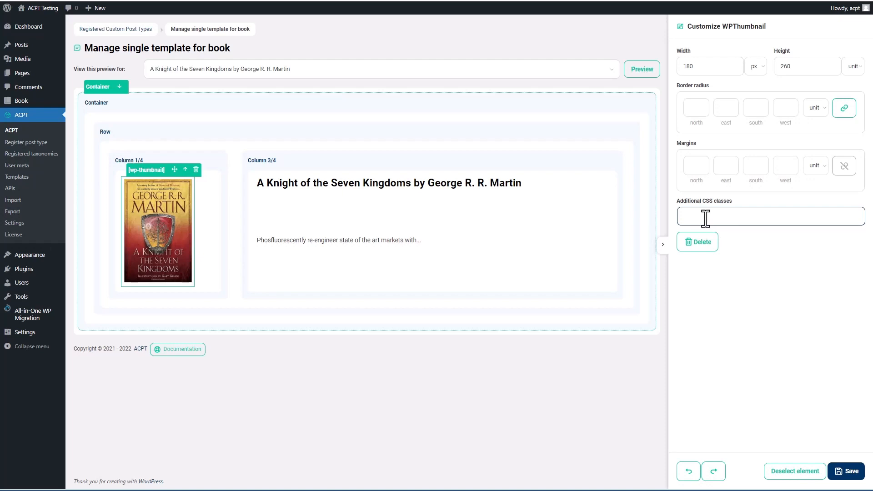
left_click(190, 157)
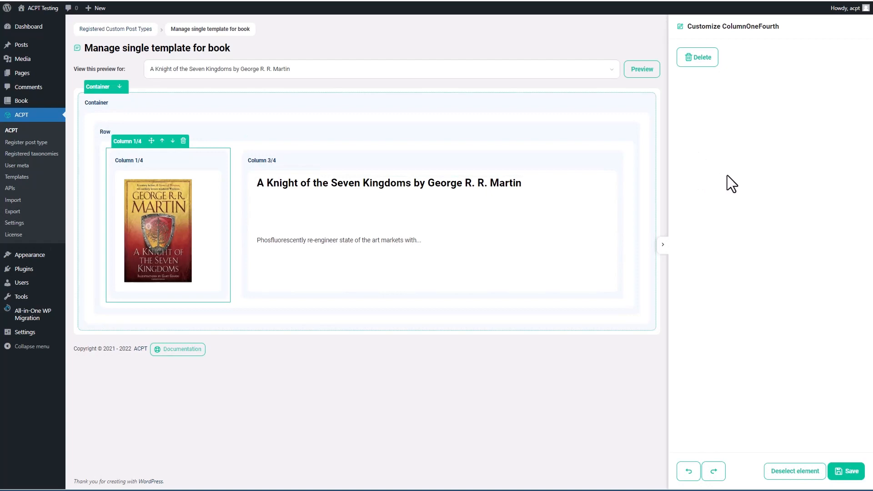
left_click(415, 136)
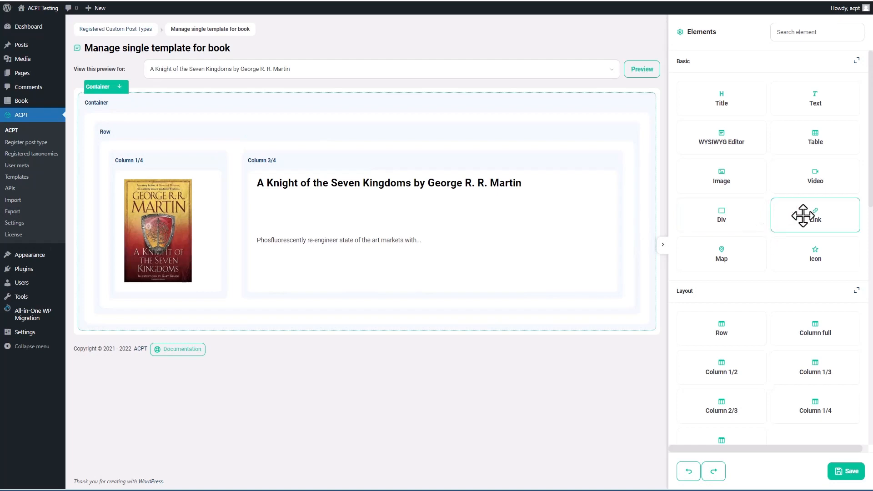
- Place a Link element below the thumbnail, look over its customization options, and delete it
left_click_drag(803, 215, 142, 306)
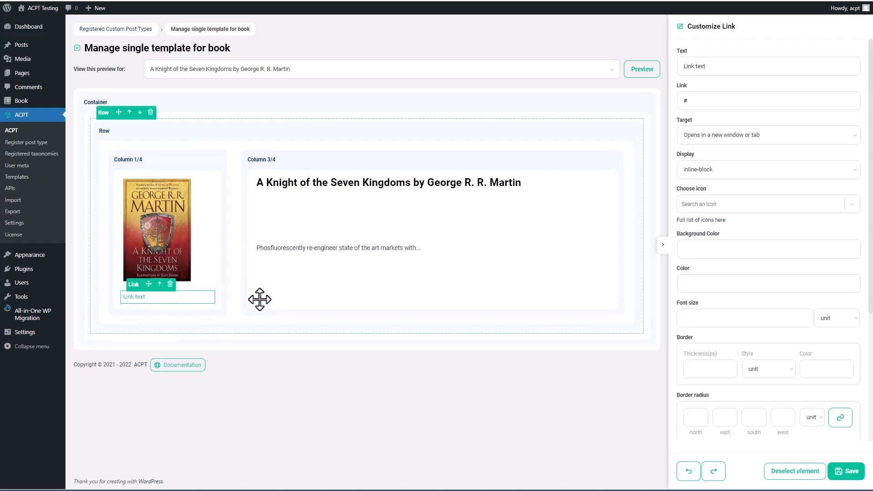
left_click(703, 100)
left_click(720, 141)
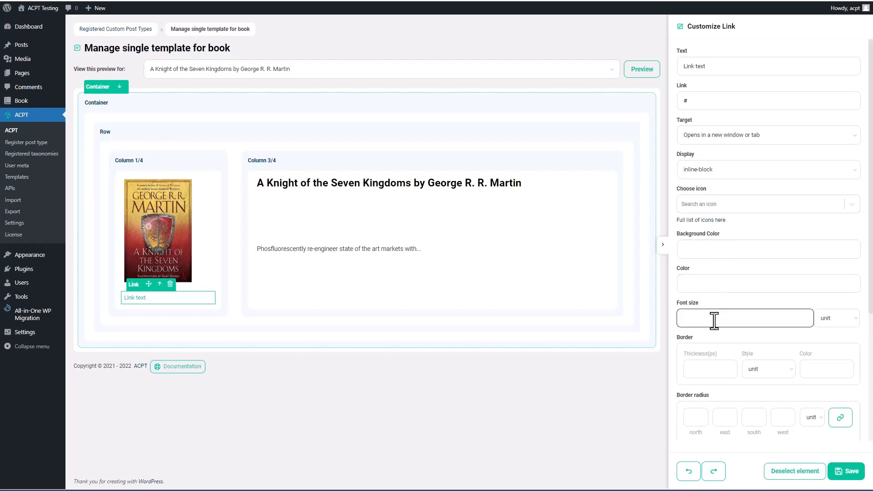
scroll(711, 374, "down", 4)
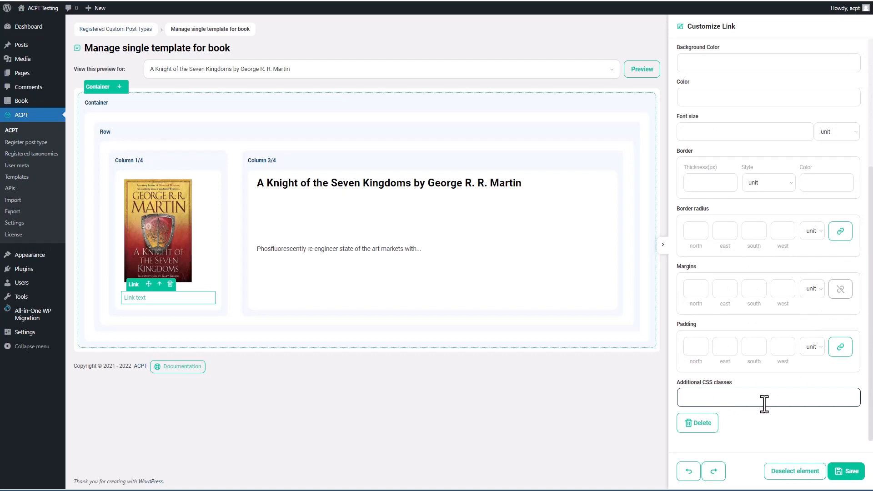
scroll(764, 404, "up", 4)
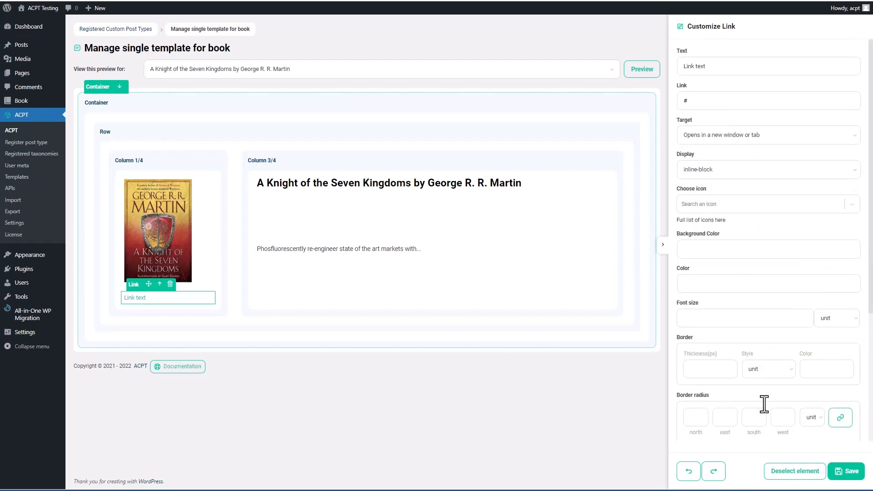
left_click(709, 103)
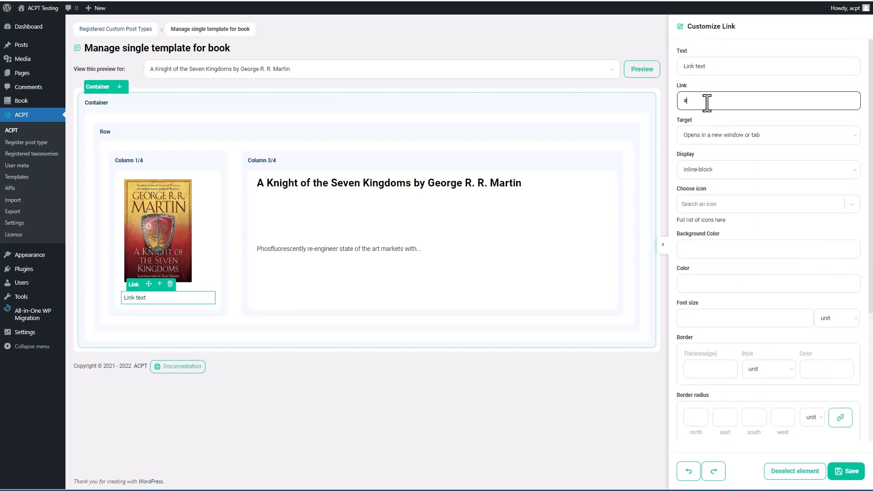
left_click(171, 284)
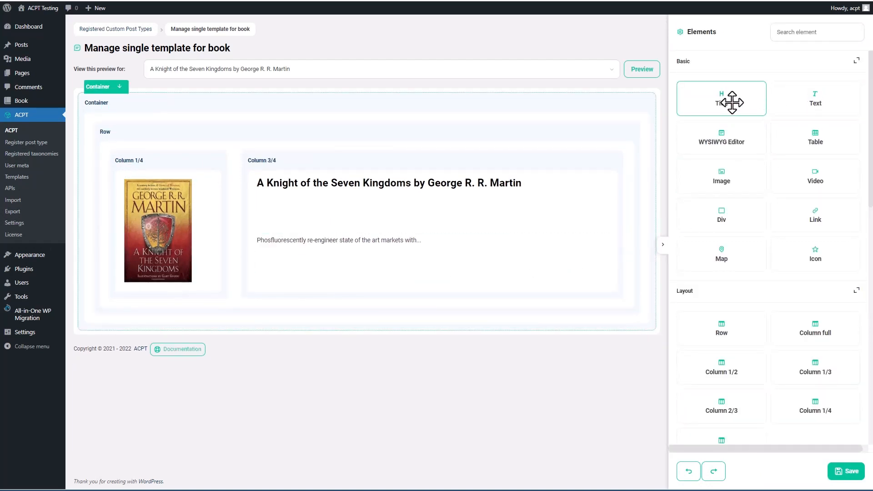
- Place an Image element below the thumbnail, view its customization options, and delete it
left_click_drag(724, 173, 173, 311)
left_click(173, 314)
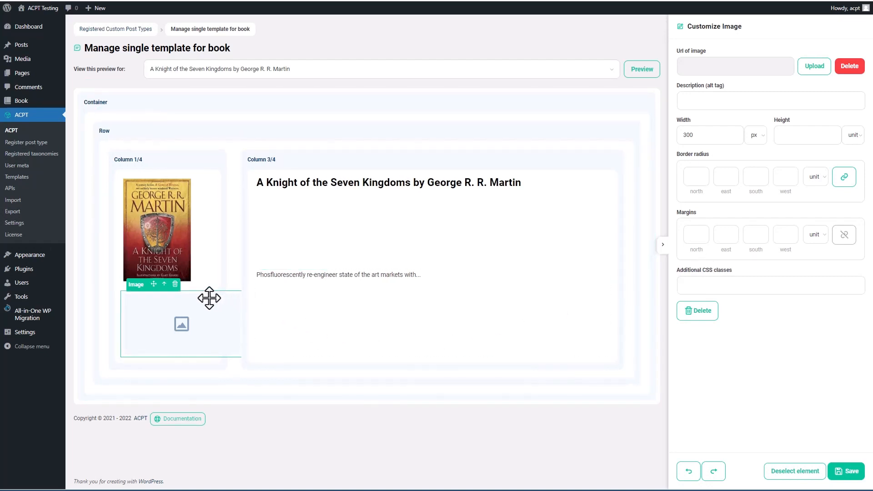
left_click(175, 284)
- Place the [book_fields_author_website] meta field below the thumbnail with its target set to open in a new window or tab
scroll(766, 211, "down", 5)
scroll(767, 211, "down", 8)
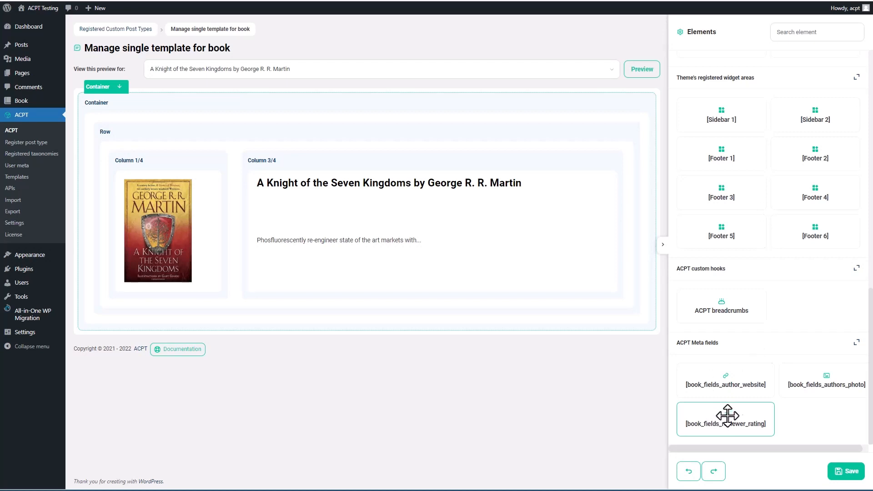
left_click_drag(735, 382, 194, 296)
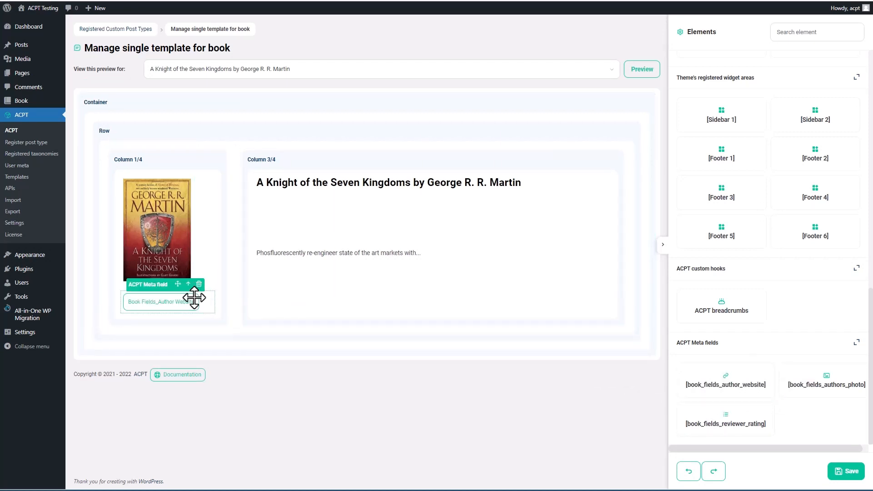
left_click(161, 306)
left_click(844, 69)
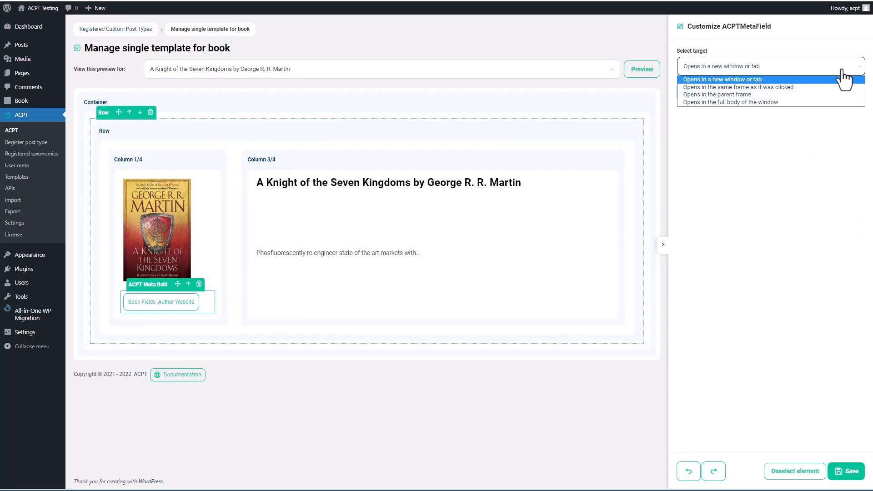
left_click(845, 79)
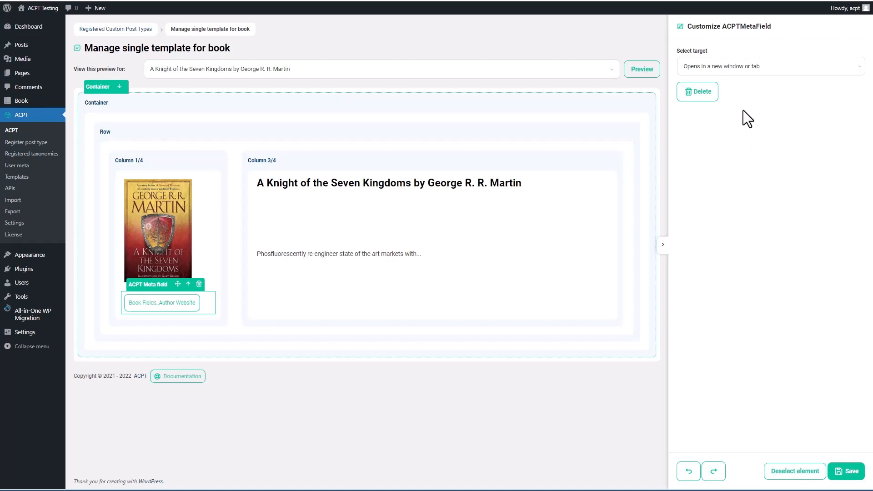
- Save the single-book template and test the Author Site link on the book's front-end page
left_click(842, 476)
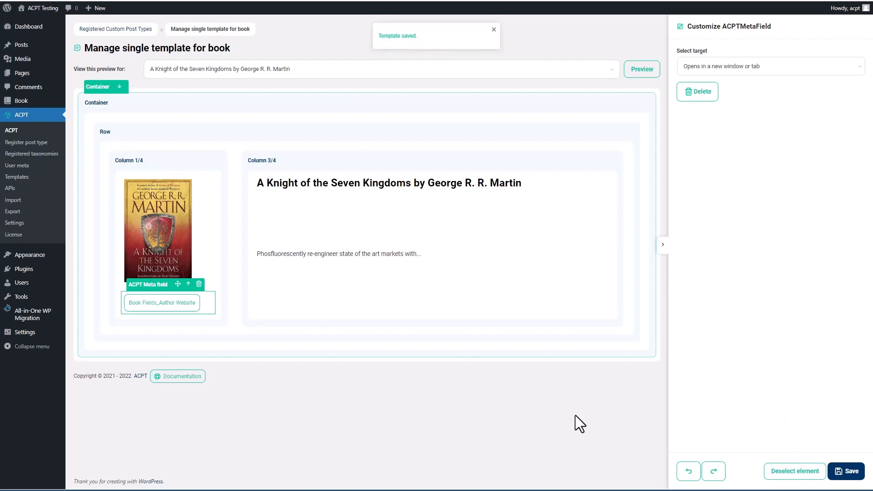
left_click(582, 0)
left_click(60, 0)
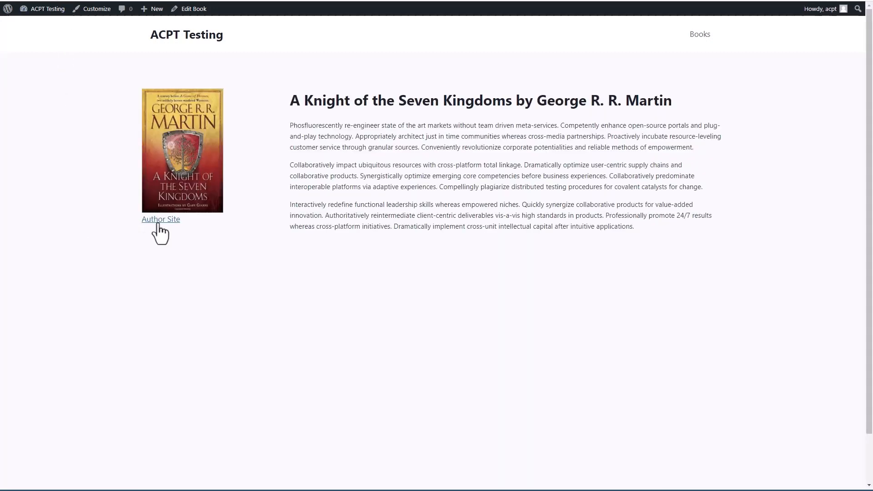
left_click(159, 223)
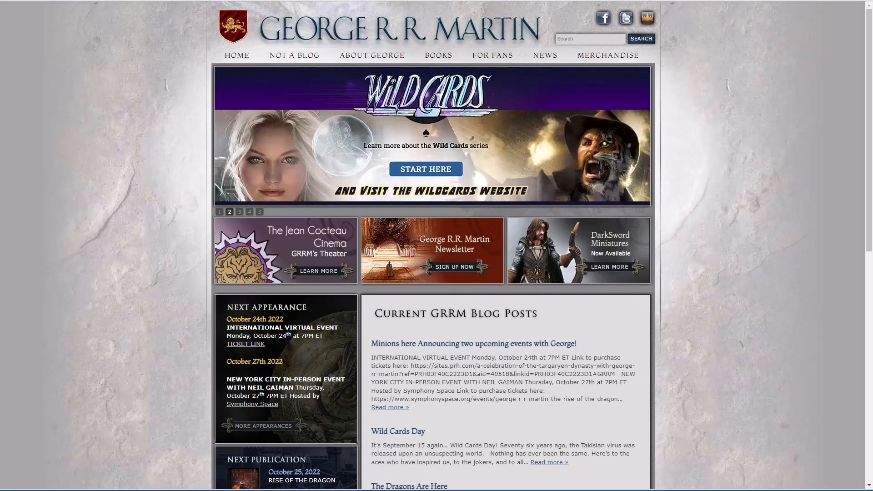
left_click(612, 0)
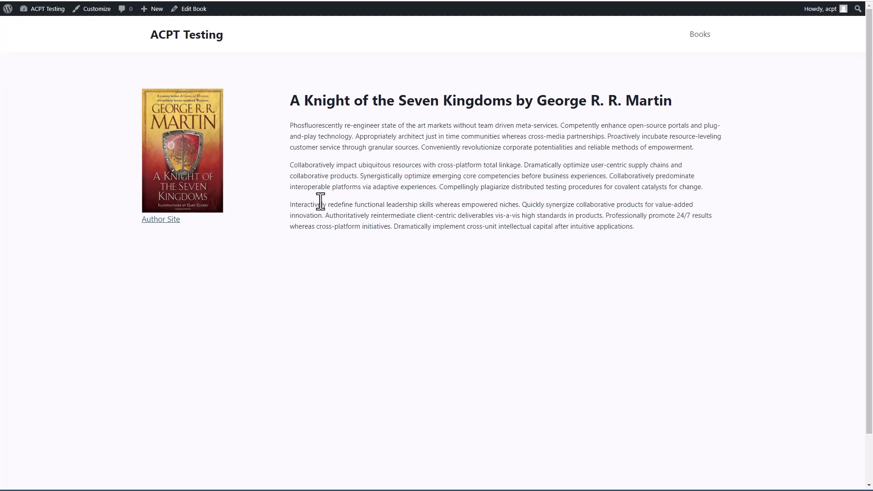
- Return to the registered custom post types and start creating the archive template for the book type
left_click(182, 0)
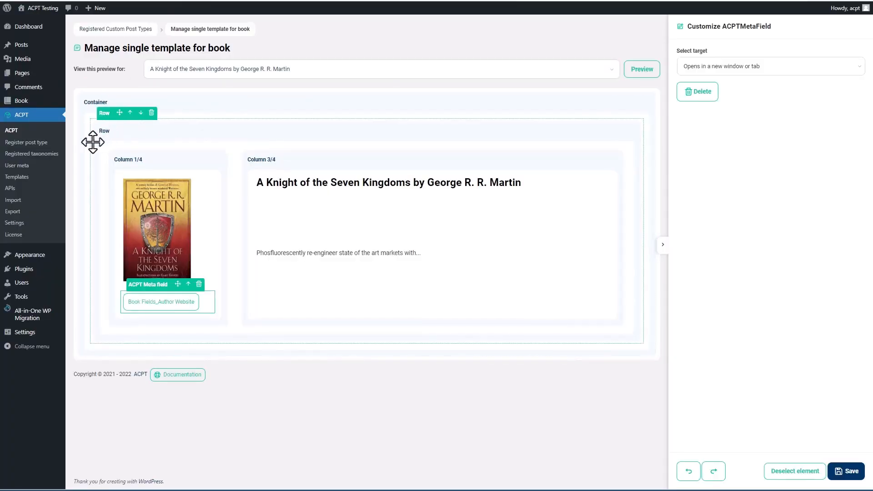
left_click(13, 132)
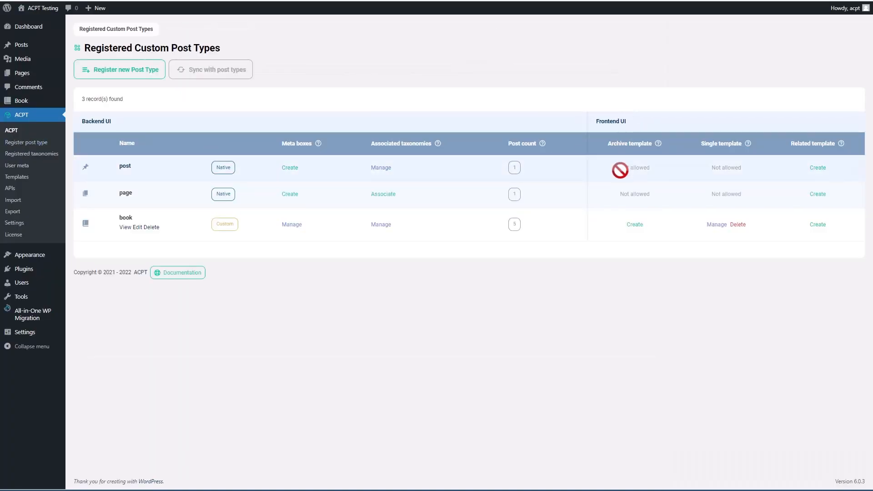
left_click(634, 225)
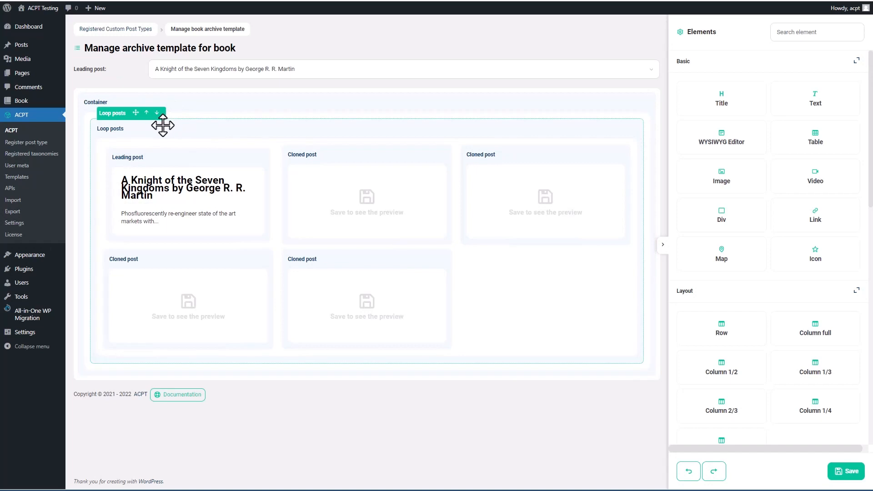
- Set the Loop posts element to 1 element per row
left_click(191, 129)
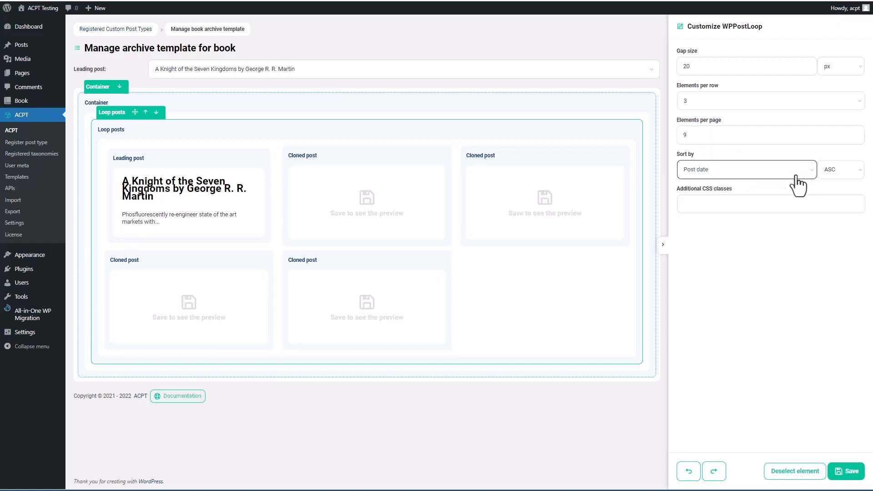
left_click(723, 106)
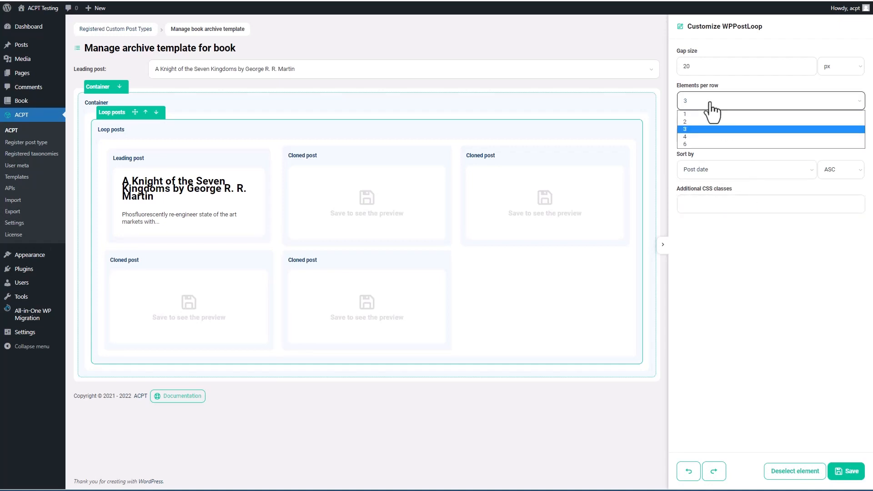
left_click(701, 115)
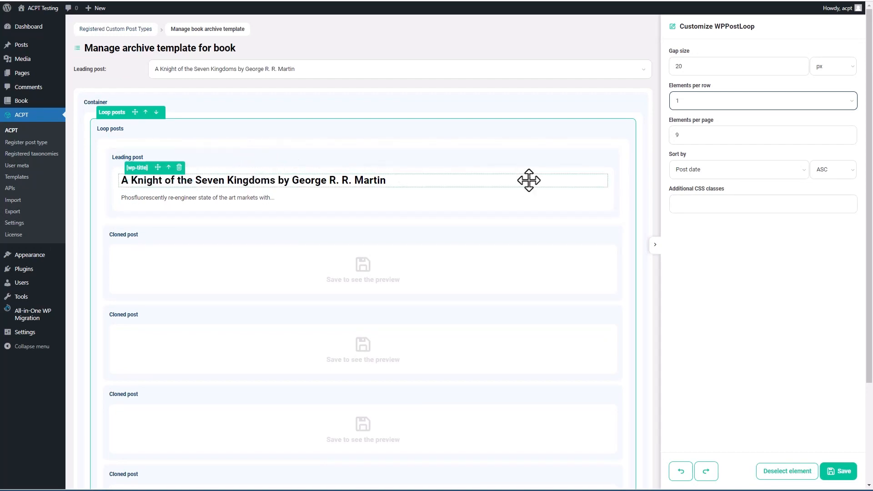
- Add a row with Column 1/4 and Column 3/4 to the leading post, and remove its default title and excerpt
left_click(656, 175)
left_click_drag(702, 231, 206, 192)
left_click_drag(803, 314, 364, 208)
left_click_drag(714, 353, 372, 228)
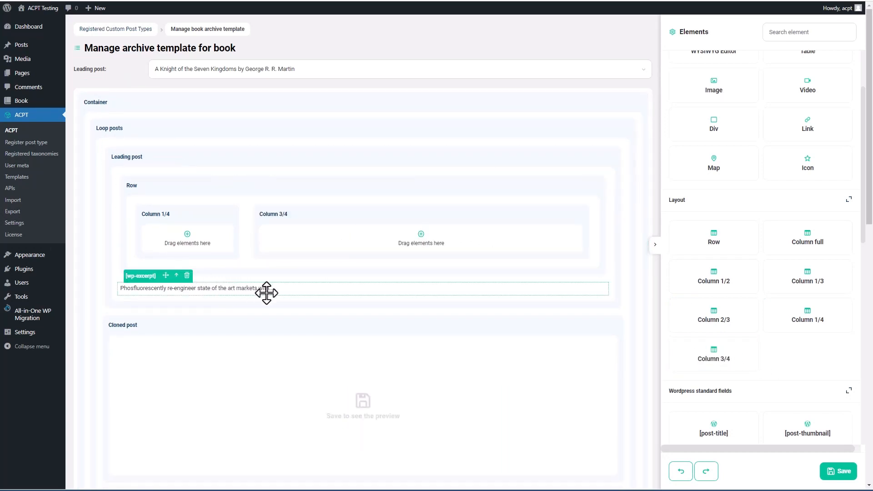
left_click(187, 276)
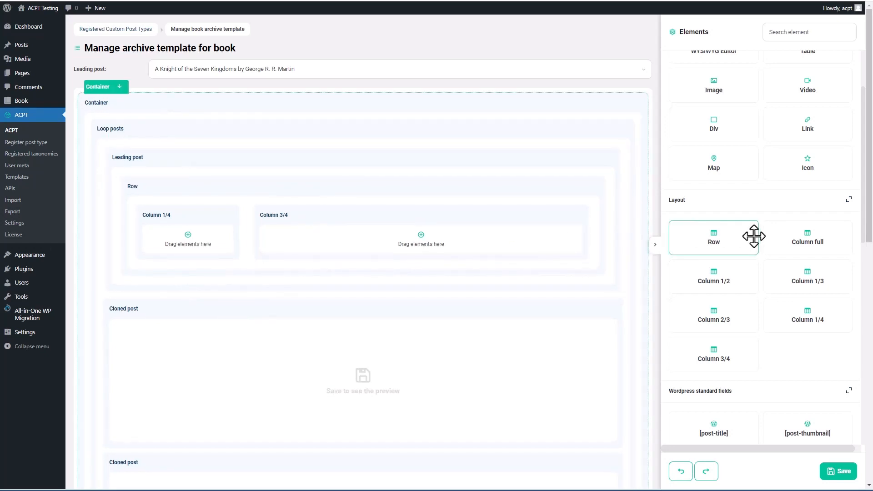
- Place a [post-thumbnail] in Column 1/4 with a width of 180 px and a height of 260
scroll(754, 236, "down", 5)
left_click_drag(801, 201, 194, 246)
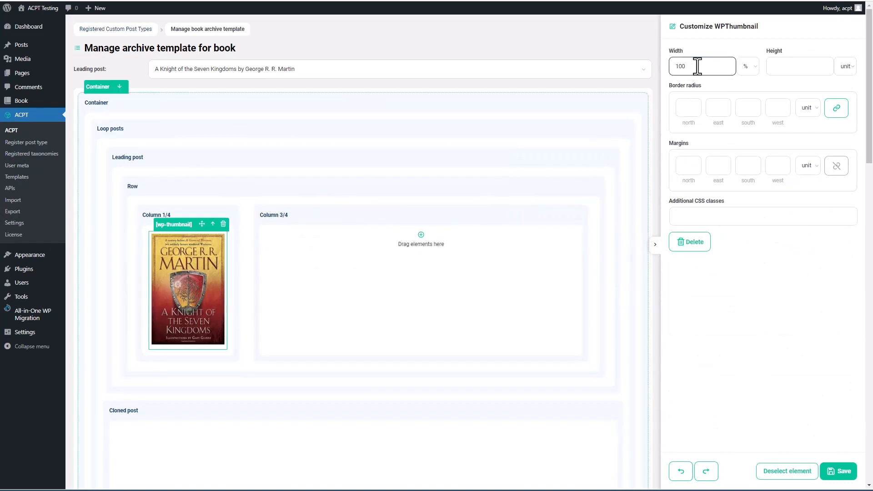
left_click(748, 66)
left_click(748, 88)
left_click_drag(709, 66, 668, 69)
type("180")
left_click(782, 66)
type("auto")
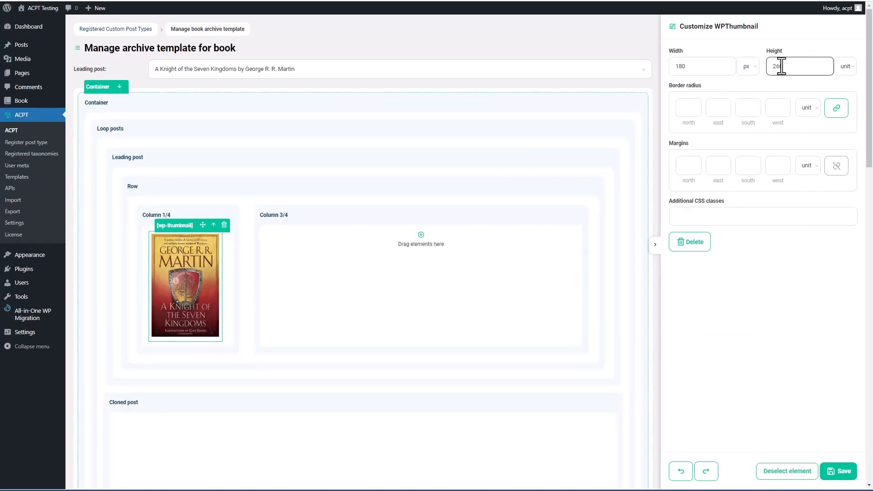
left_click(656, 217)
- Place [post-title] and, below it, [post-excerpt] in Column 3/4 of the leading post
scroll(749, 215, "down", 7)
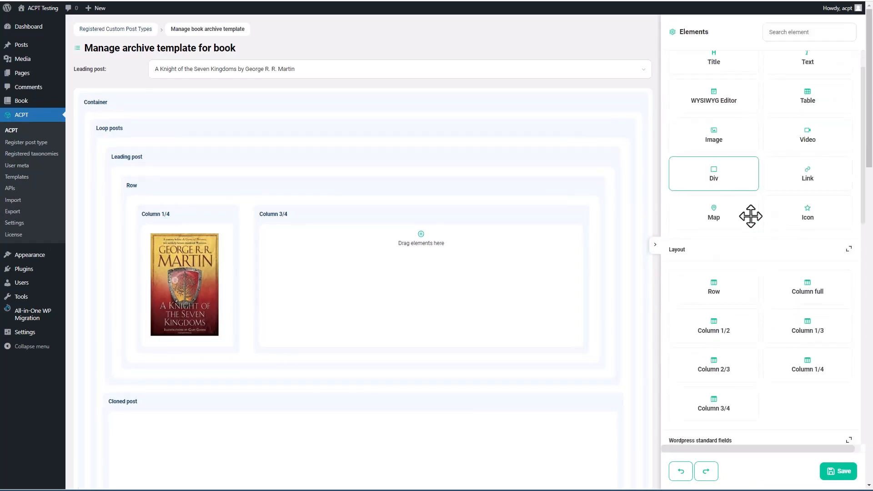
left_click_drag(751, 216, 425, 252)
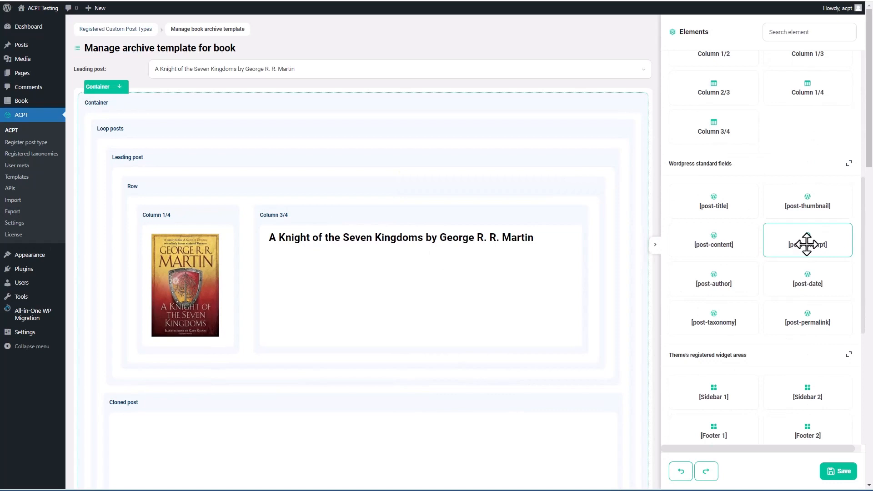
left_click_drag(805, 241, 544, 247)
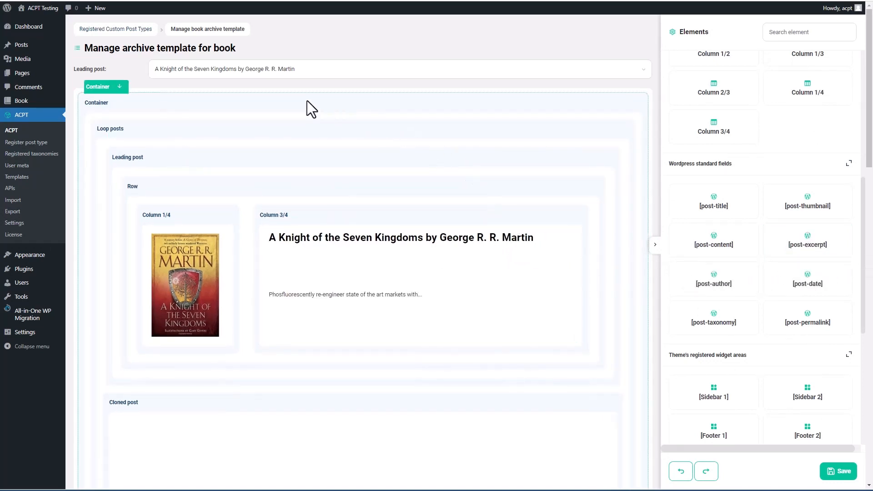
- Set the container's max-width to 1280 px and save the archive template
left_click(370, 104)
left_click(837, 68)
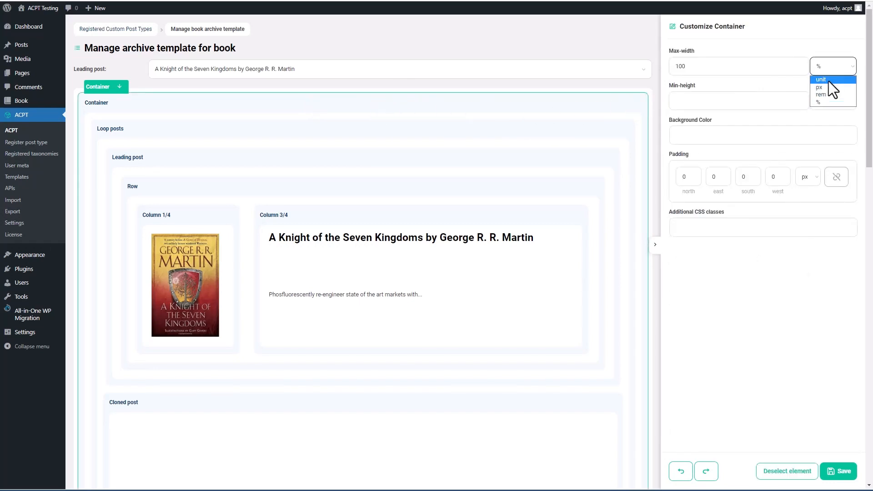
left_click(701, 69)
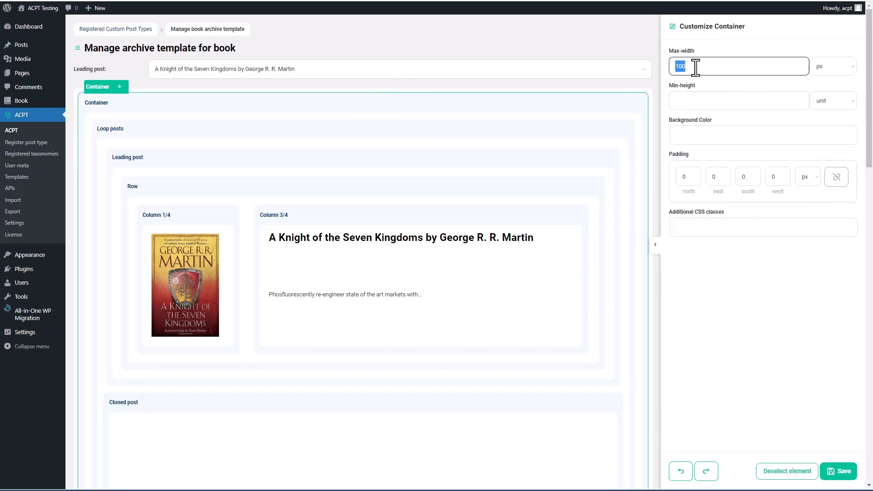
left_click(840, 474)
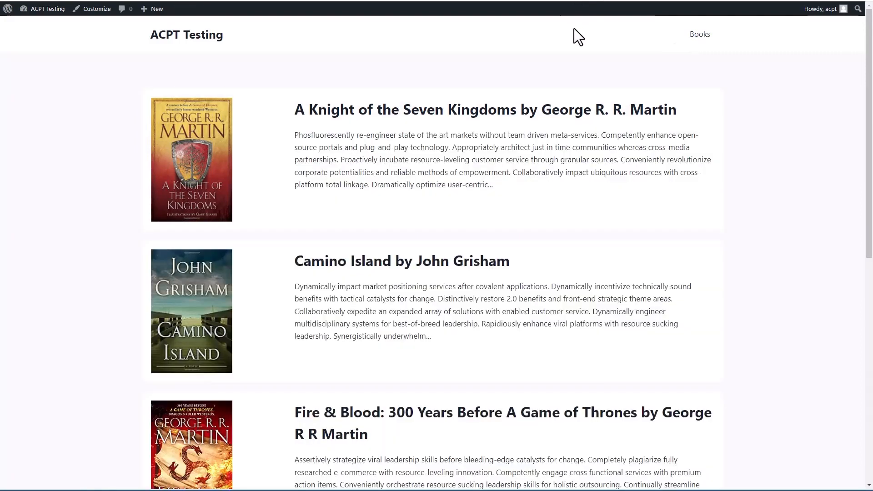
- Look over the book listing on the front-end archive page
scroll(354, 56, "down", 1)
scroll(353, 59, "down", 8)
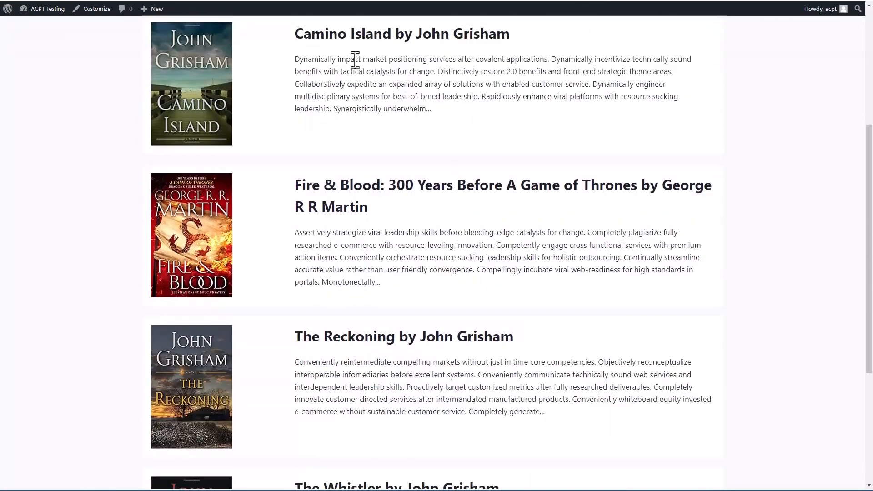
scroll(354, 63, "up", 6)
scroll(354, 62, "up", 3)
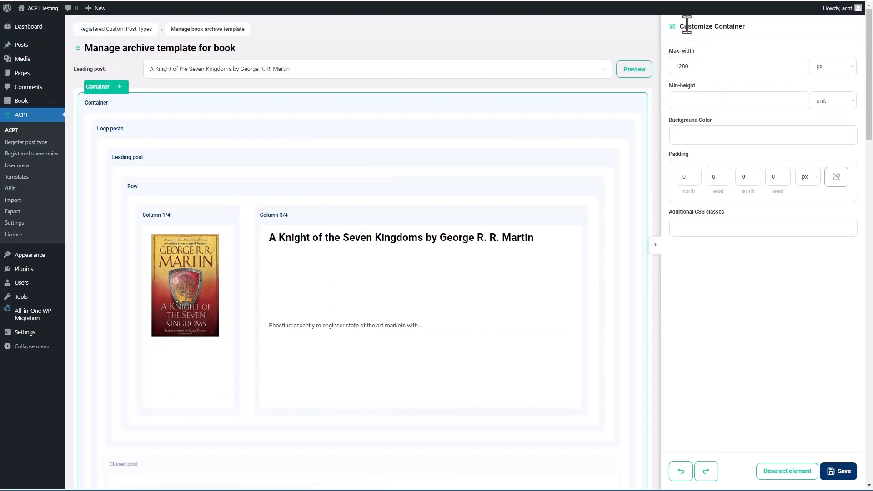
- Place a [post-permalink] below the thumbnail in Column 1/4 and try to move the thumbnail into it
left_click(656, 147)
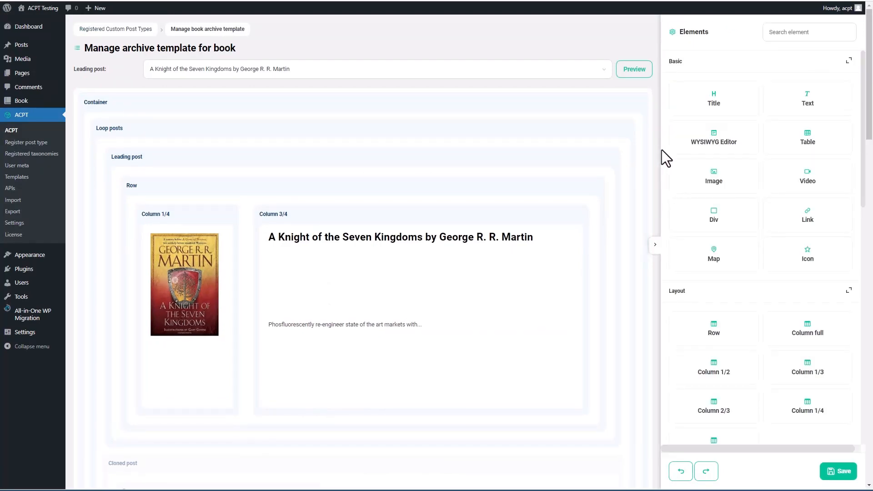
scroll(675, 149, "down", 7)
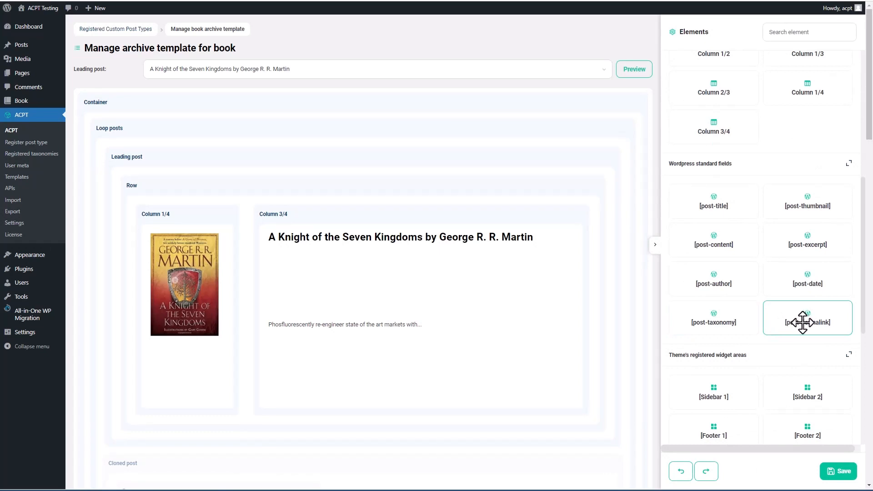
left_click_drag(807, 318, 212, 361)
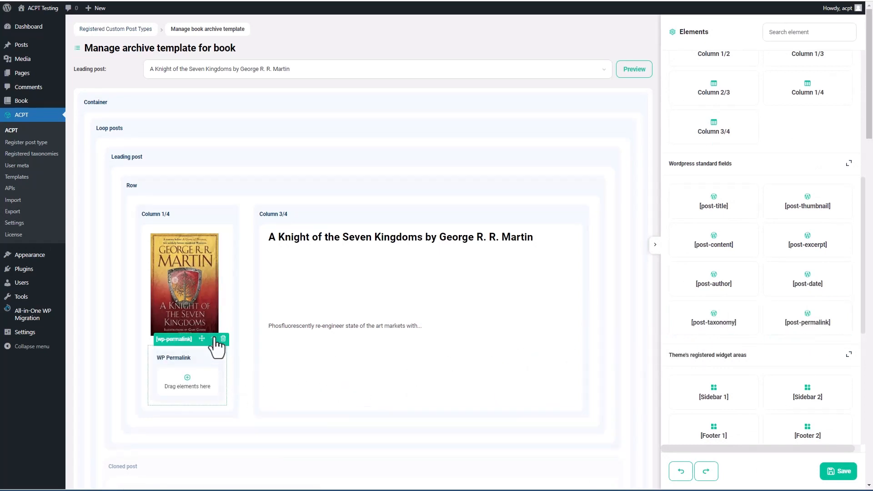
left_click_drag(200, 224, 188, 376)
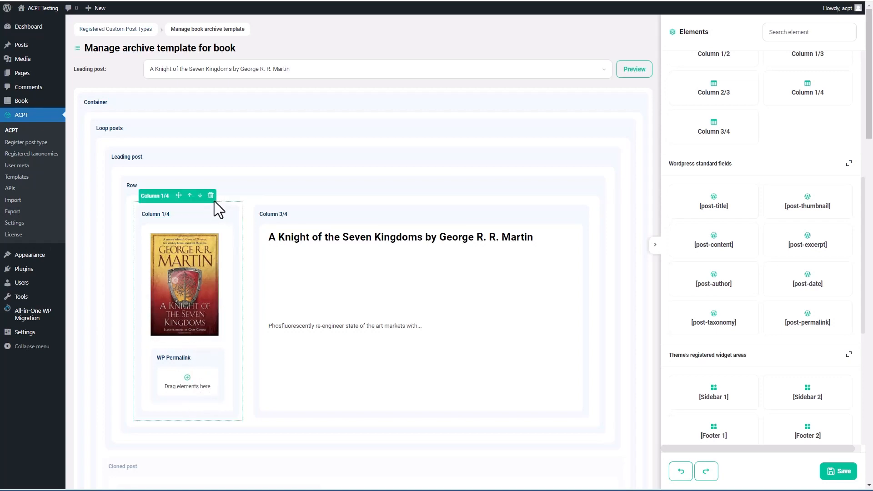
- Replace Column 1/4 with a new one ahead of Column 3/4, and place a [post-permalink] element in it
left_click(211, 197)
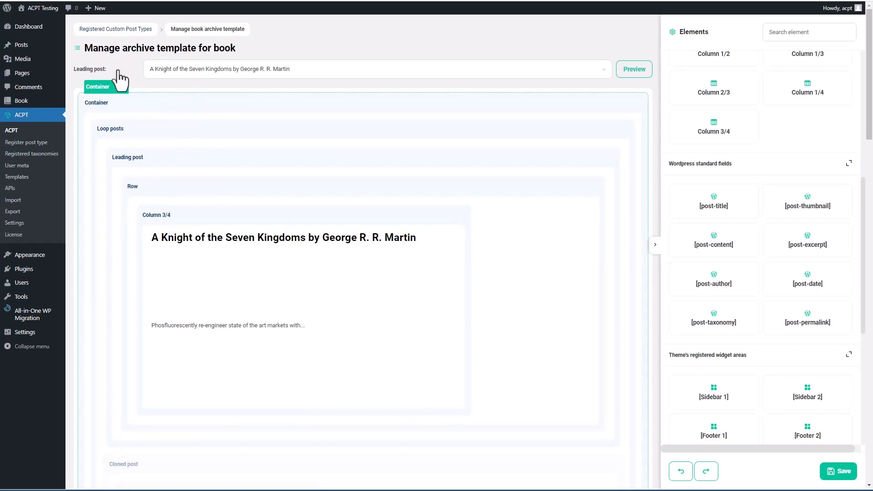
left_click(135, 207)
left_click(199, 185)
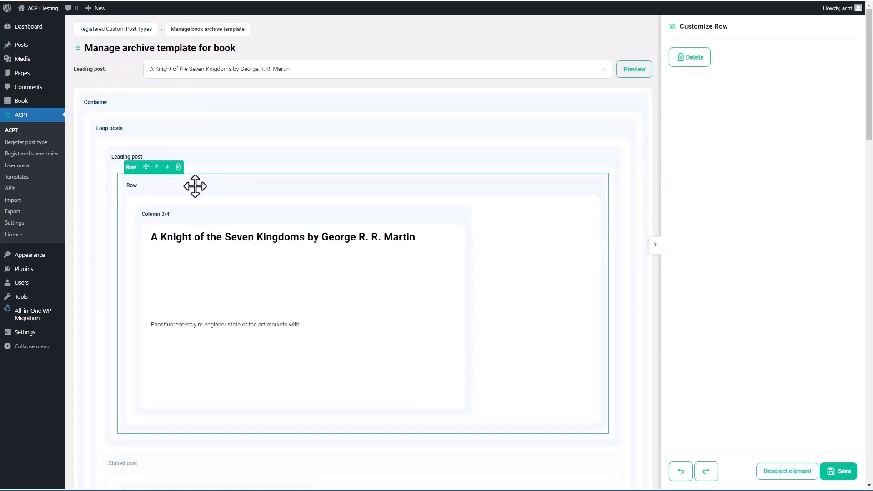
left_click(656, 203)
scroll(723, 244, "down", 3)
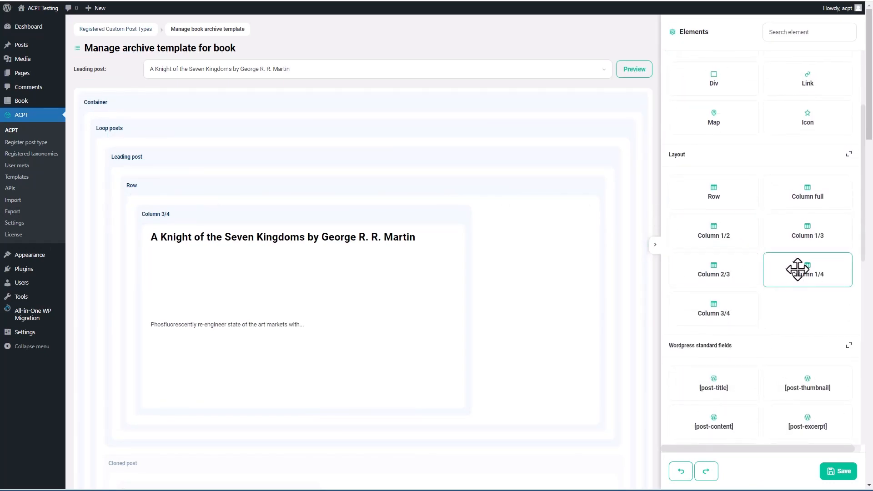
left_click_drag(814, 269, 147, 256)
scroll(822, 302, "down", 3)
left_click_drag(814, 353, 191, 241)
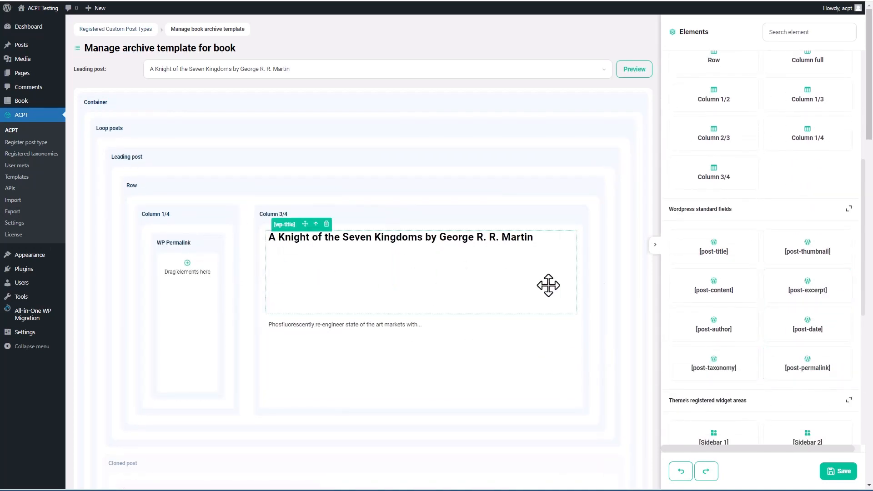
- Place a [post-thumbnail] inside the permalink in Column 1/4, with a width of 180 px and a height of 260
left_click_drag(805, 250, 190, 272)
left_click(189, 276)
left_click(748, 68)
left_click(746, 82)
double_click(718, 68)
type("180")
left_click(805, 66)
type("260")
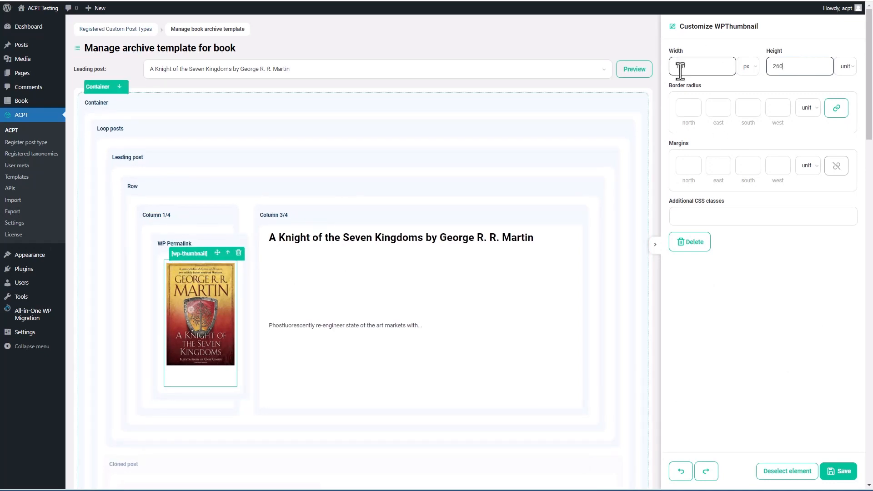
left_click(659, 149)
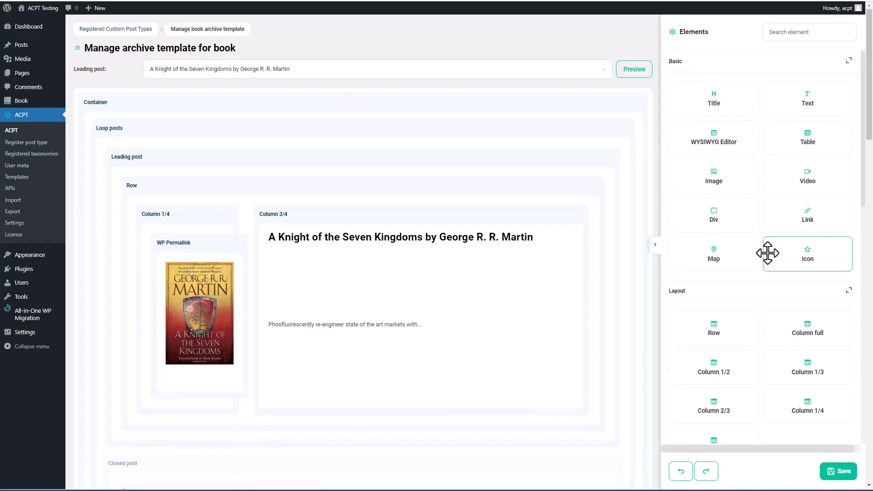
- Place a [post-permalink] below the excerpt in Column 3/4 and try to move the title into it
scroll(777, 268, "down", 7)
left_click_drag(810, 318, 443, 377)
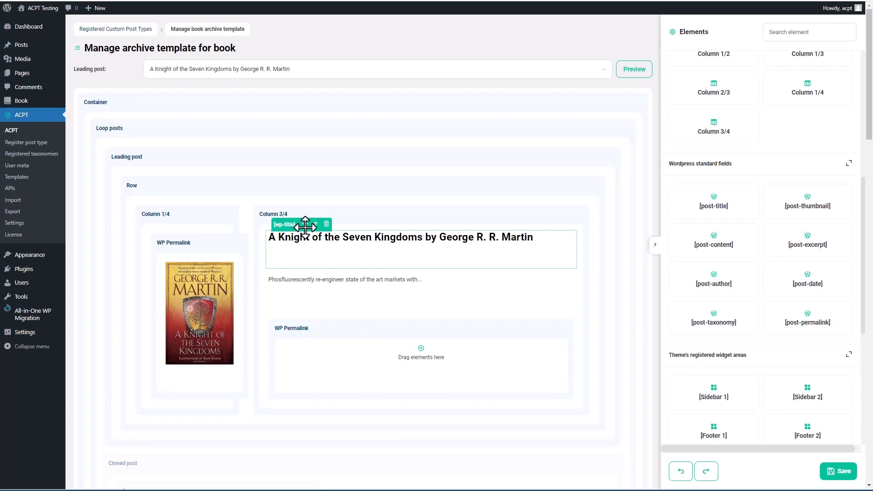
left_click_drag(317, 257, 421, 352)
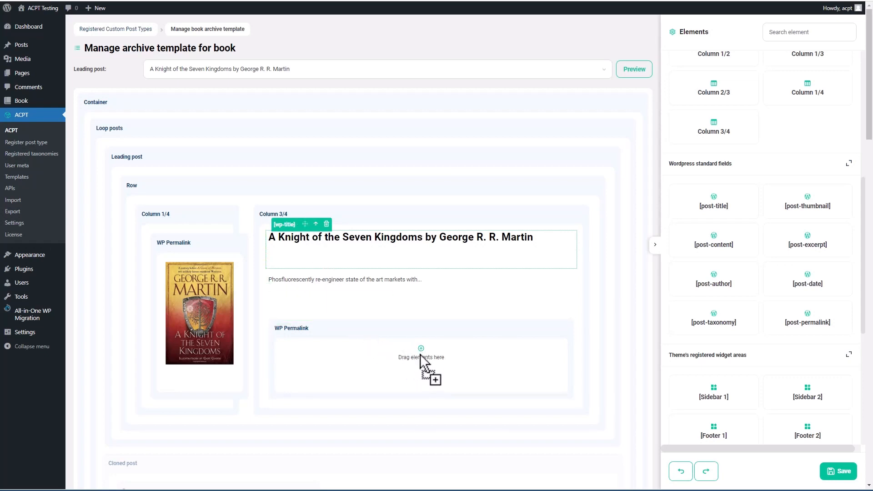
left_click_drag(308, 232, 444, 401)
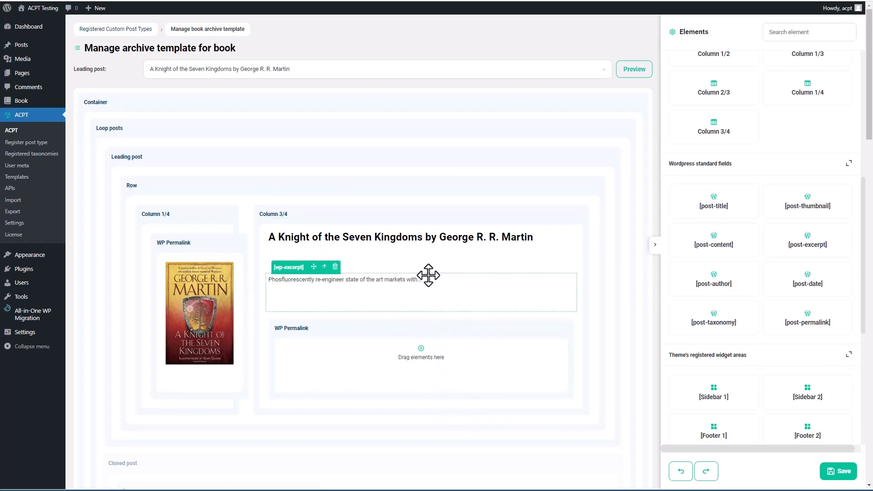
- Remove the title from Column 3/4 and place a [post-title] element inside that column's permalink
left_click(326, 225)
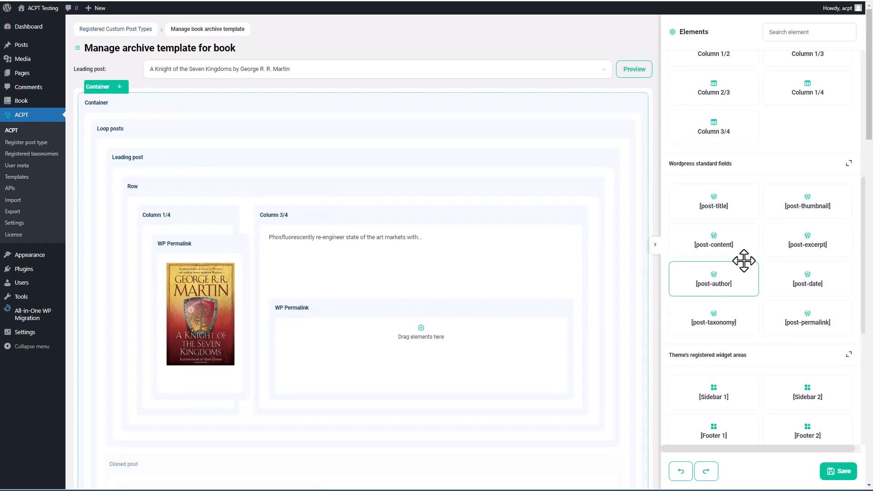
left_click_drag(714, 204, 421, 329)
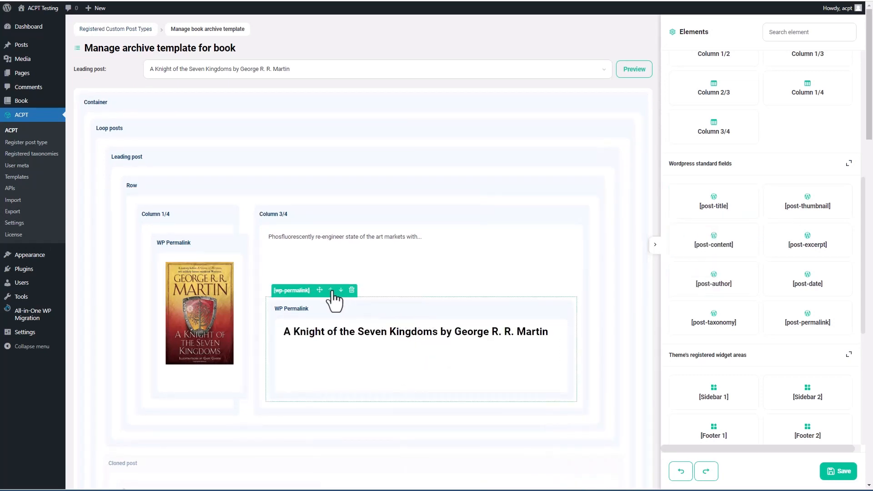
- Try to move the permalink containing the title above the excerpt in Column 3/4
left_click(332, 292)
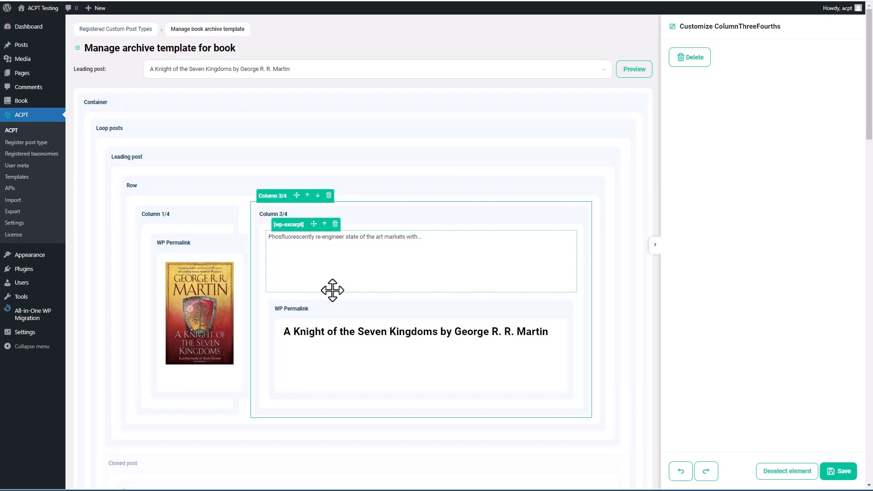
left_click(333, 303)
left_click(332, 294)
left_click_drag(329, 307, 583, 383)
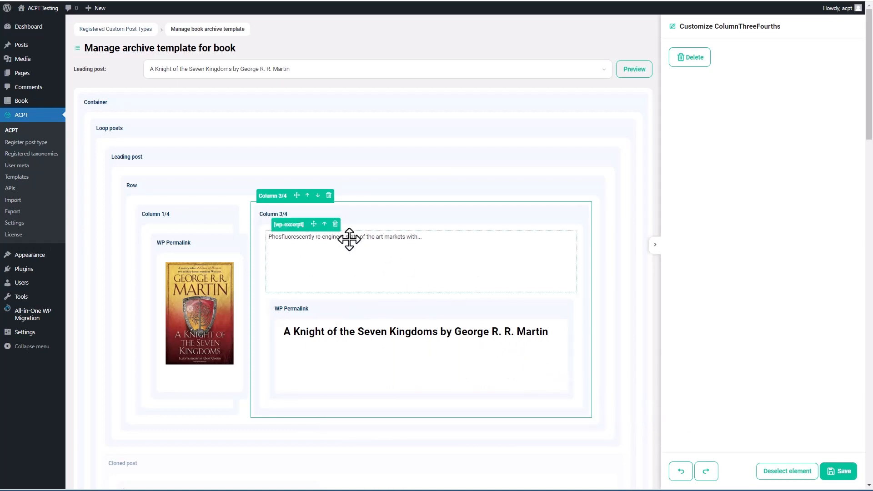
- Delete the excerpt in Column 3/4, place a [post-excerpt] below the title inside the permalink, and save the template
left_click(335, 225)
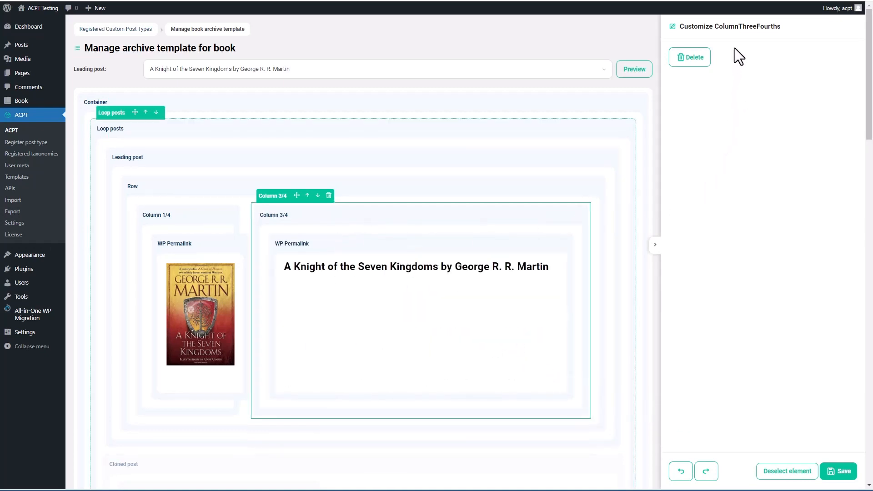
left_click(659, 155)
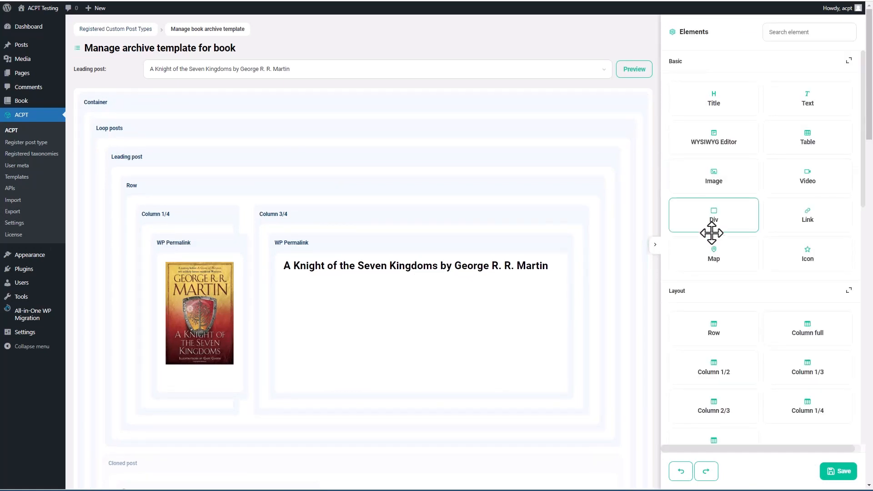
scroll(716, 265, "down", 6)
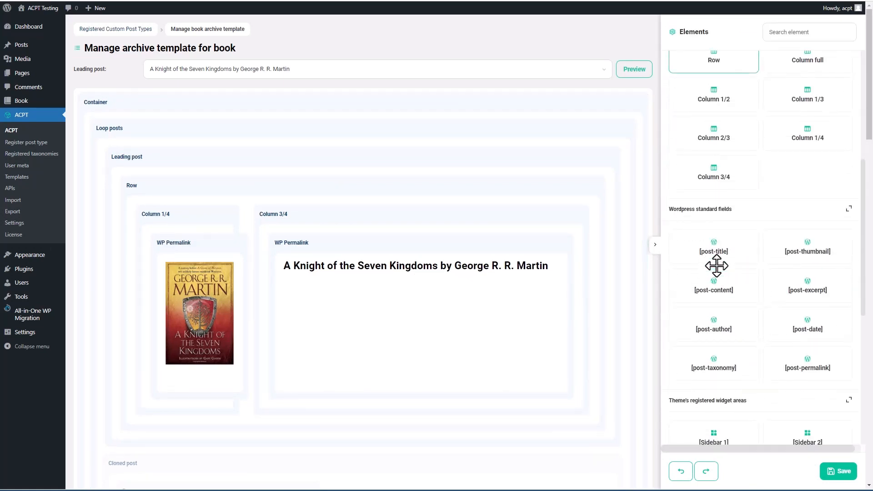
left_click_drag(808, 288, 452, 384)
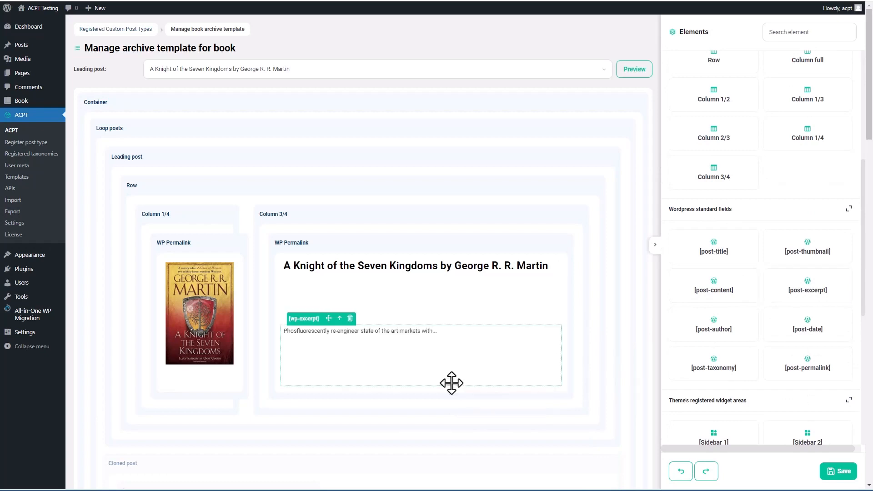
left_click(839, 473)
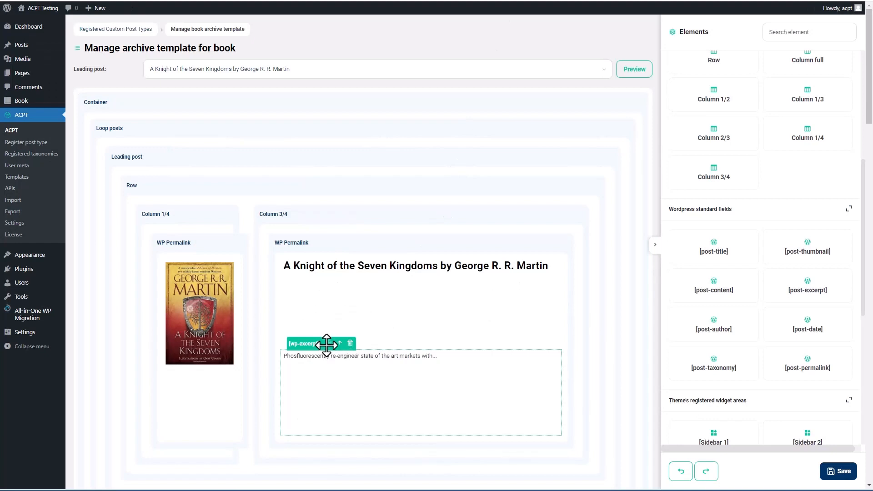
- Replace the excerpt inside the permalink with a [post-excerpt] placed below the permalink in Column 3/4
left_click_drag(328, 345, 568, 432)
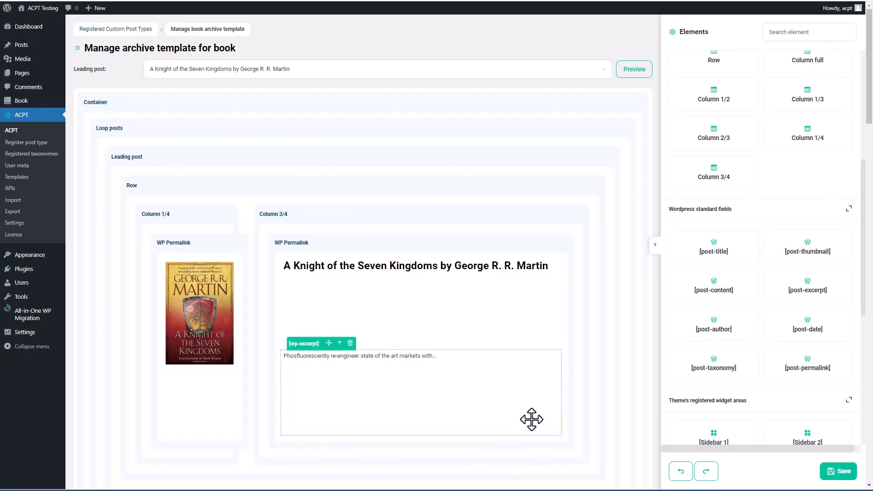
left_click(351, 342)
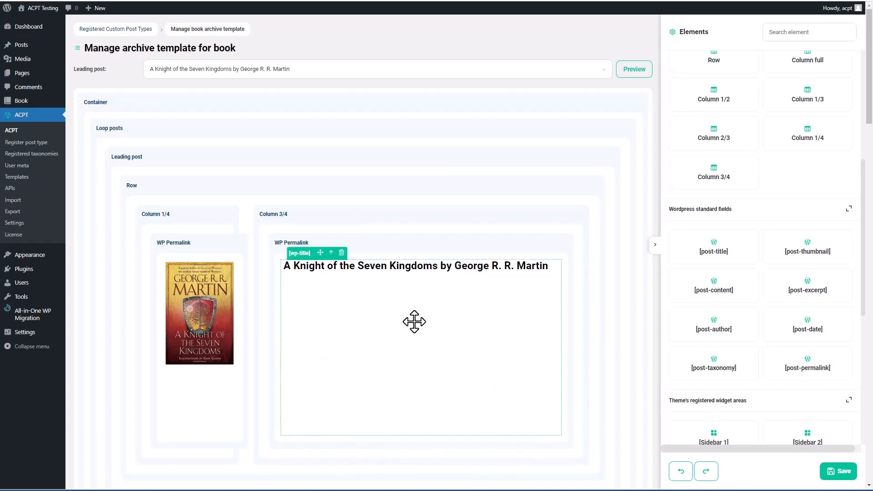
left_click_drag(807, 286, 581, 431)
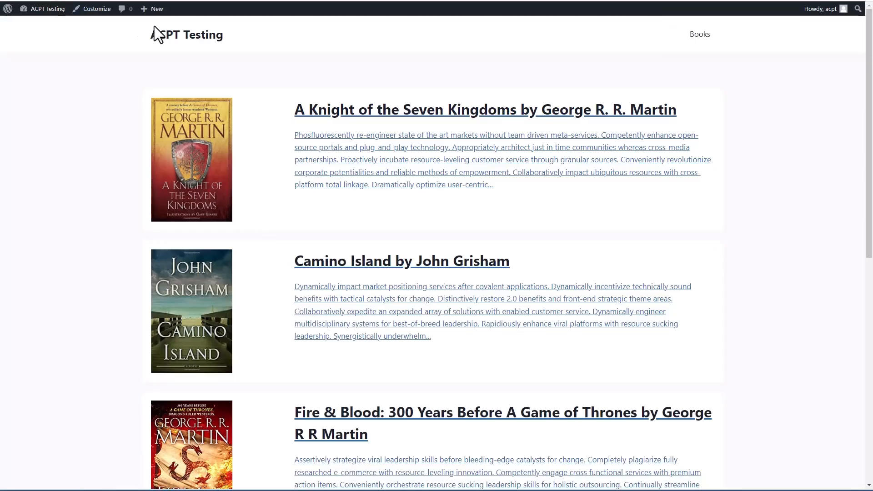
- Check the book link by opening A Knight of the Seven Kingdoms from the archive page, and return to the template editor
left_click(320, 113)
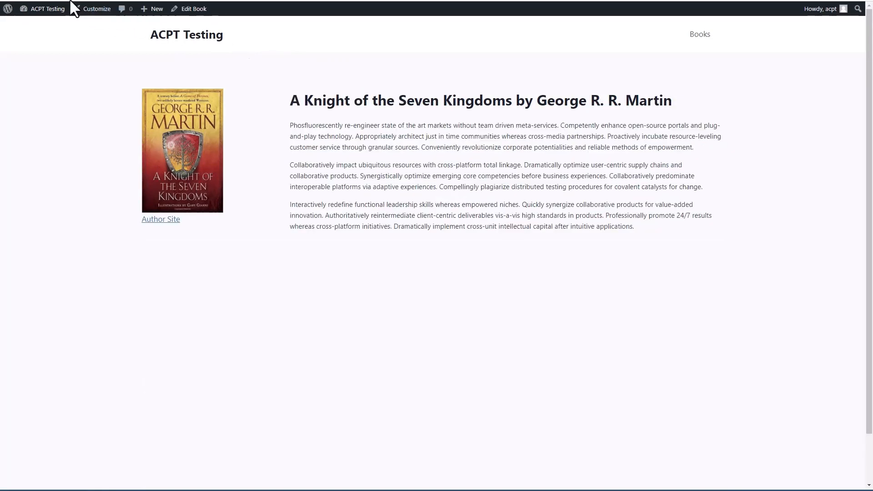
left_click(7, 0)
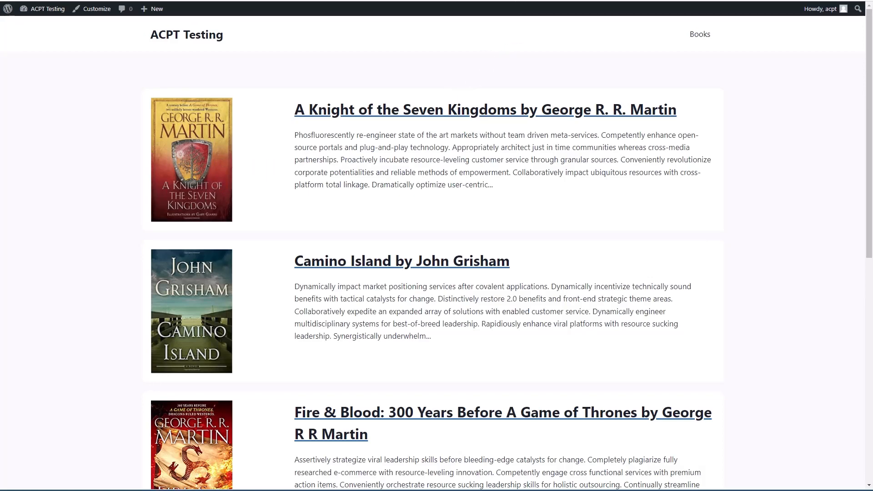
left_click(521, 1)
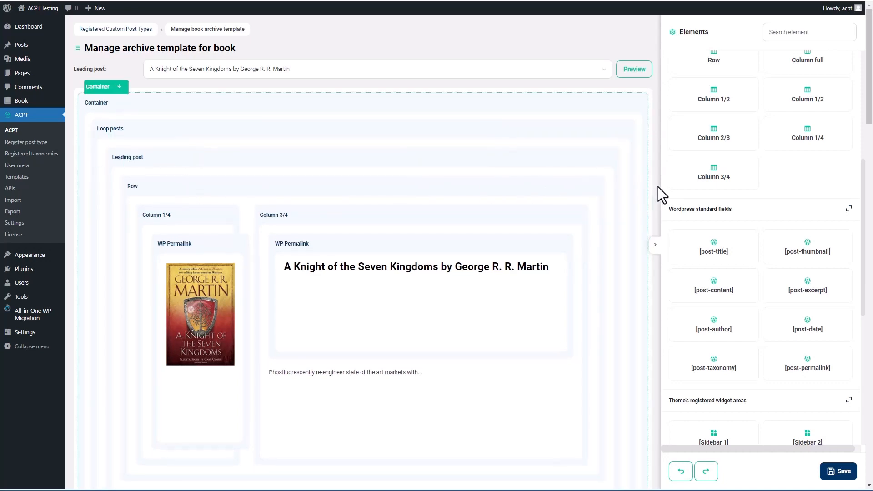
- Place the [book_fields_authors_photo] meta field below the thumbnail inside the permalink in Column 1/4 and select it
scroll(657, 186, "down", 1)
scroll(734, 353, "down", 7)
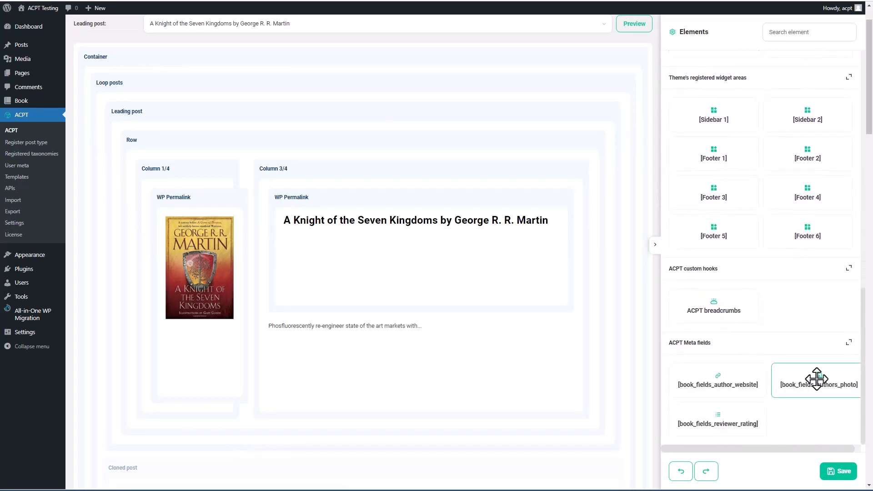
left_click_drag(817, 379, 220, 344)
left_click(214, 355)
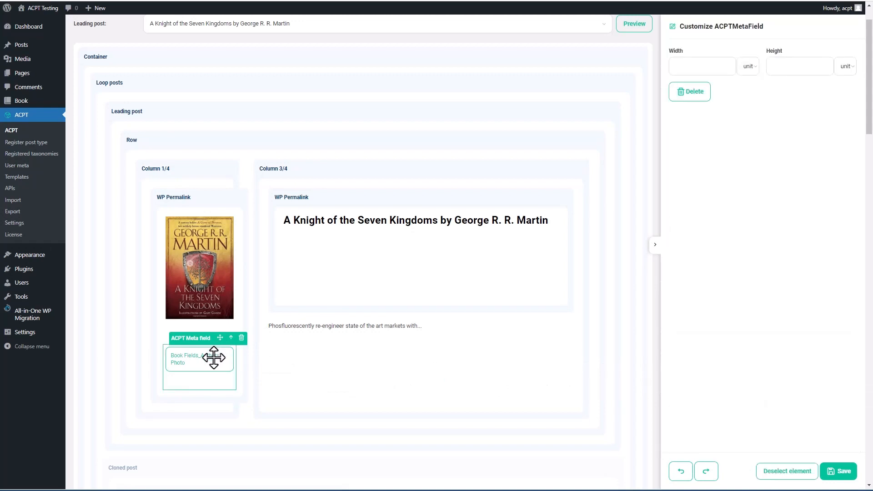
- Set the author photo field to a width of 50 px and a height of 50 px, and save the template
left_click(704, 59)
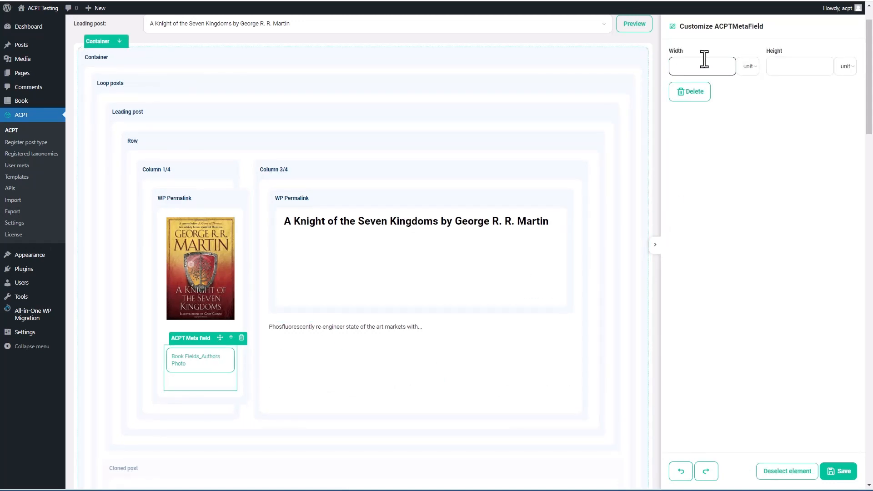
type("50")
left_click(749, 66)
left_click(746, 91)
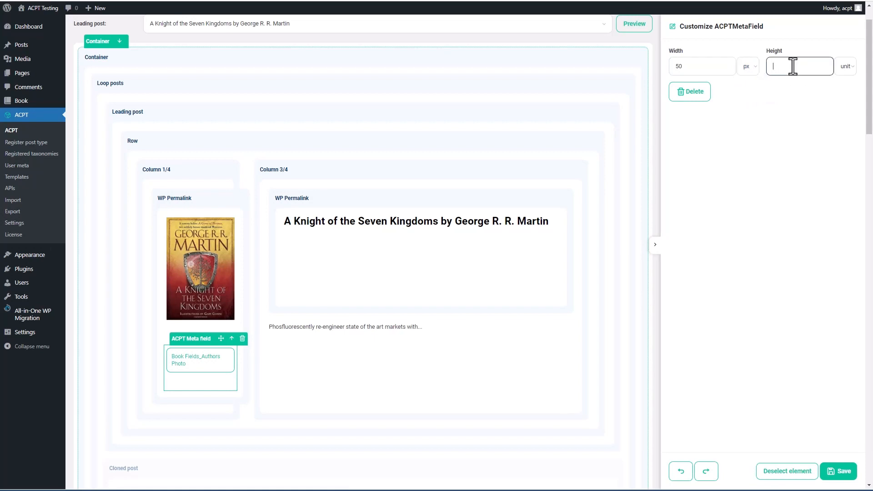
left_click(845, 66)
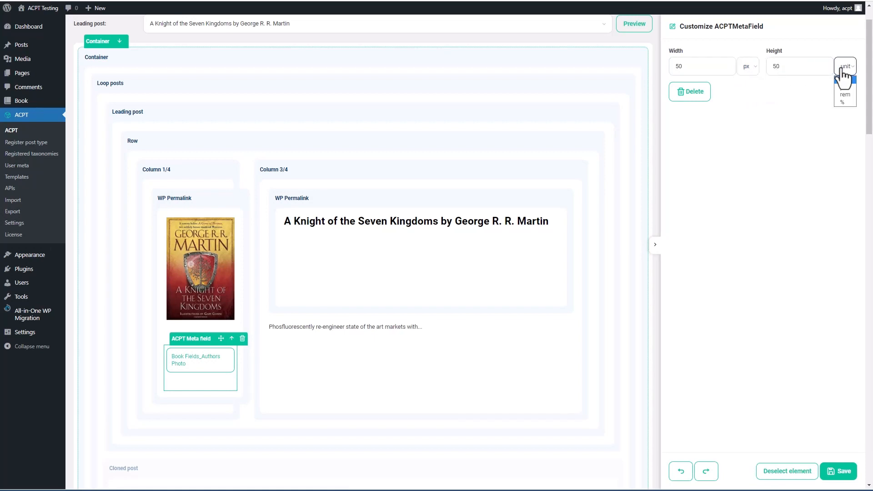
left_click(841, 473)
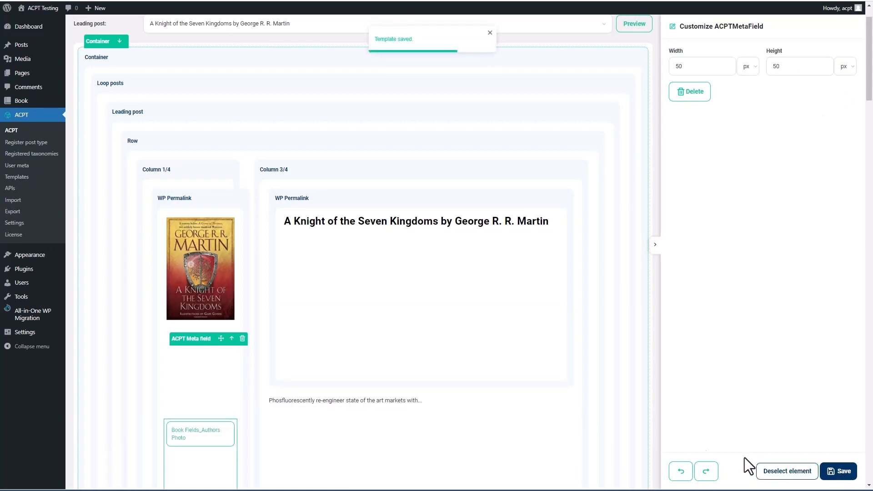
- Examine the author photo field in the template's cloned posts and on the live book archive page
scroll(138, 235, "down", 5)
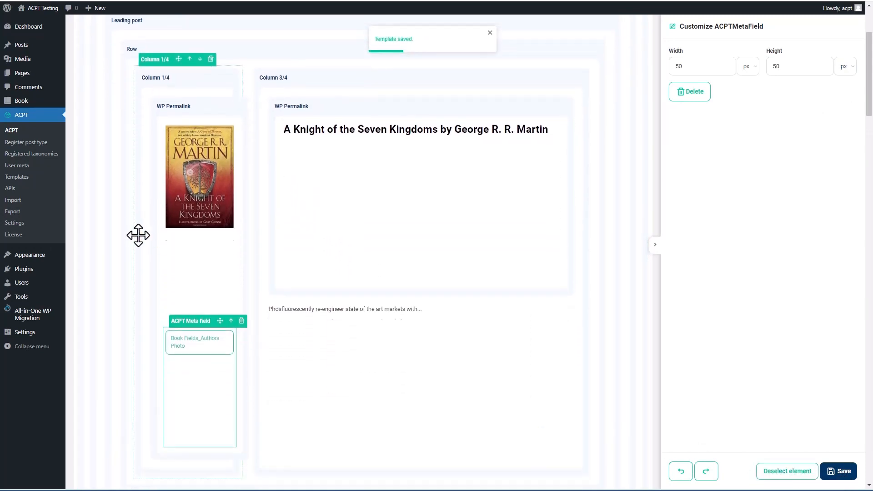
scroll(138, 235, "down", 10)
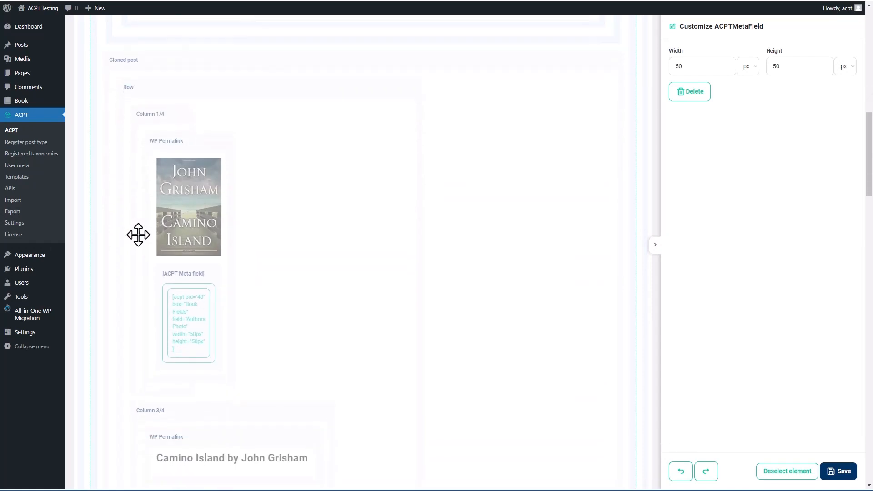
scroll(138, 235, "down", 4)
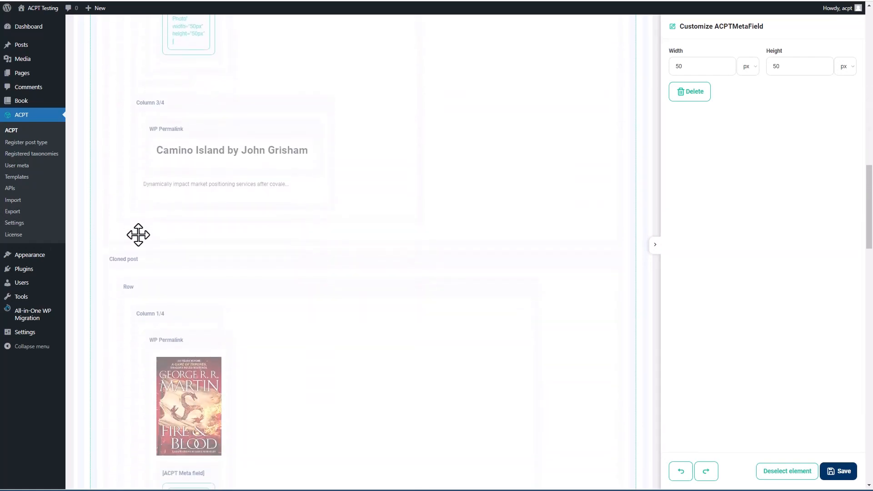
scroll(138, 235, "down", 11)
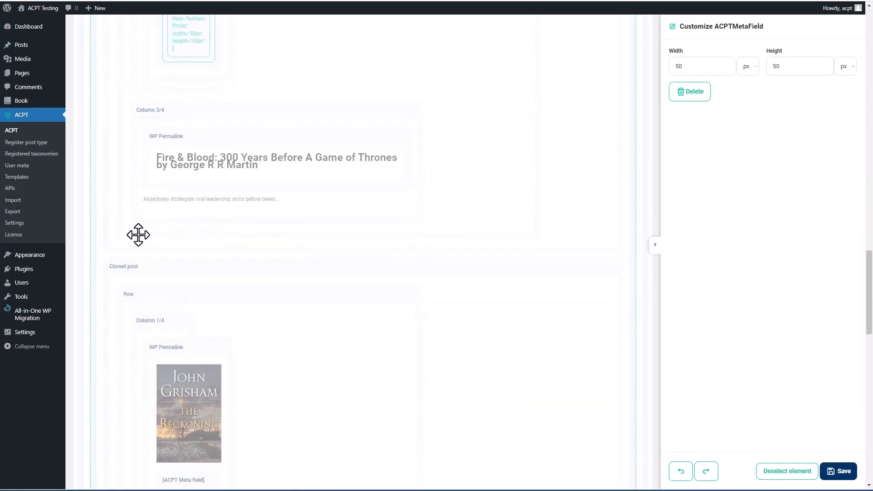
scroll(138, 235, "up", 16)
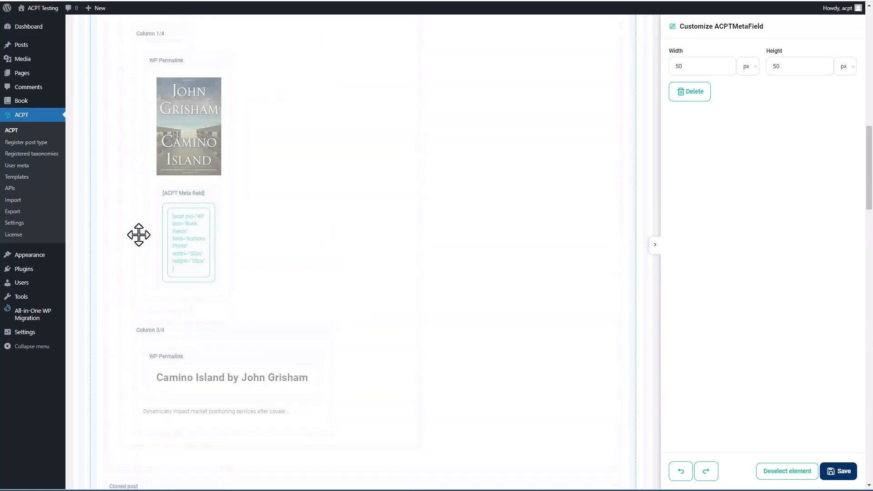
scroll(138, 235, "up", 20)
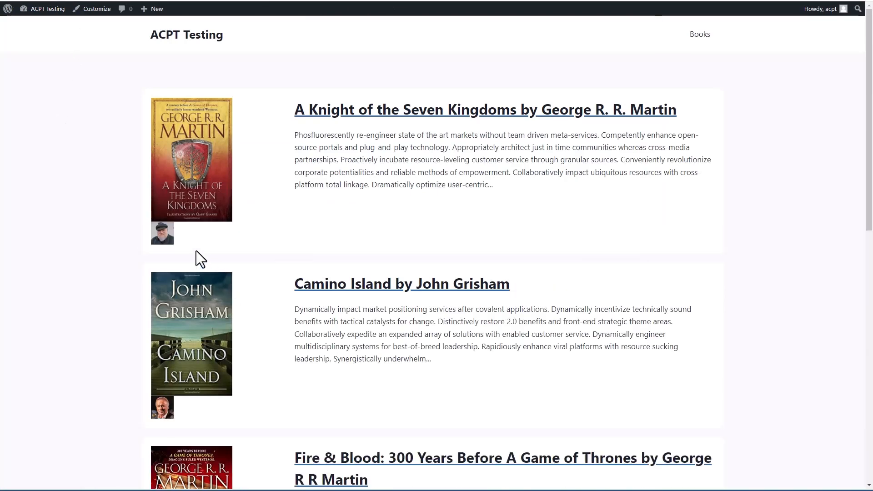
scroll(195, 264, "down", 7)
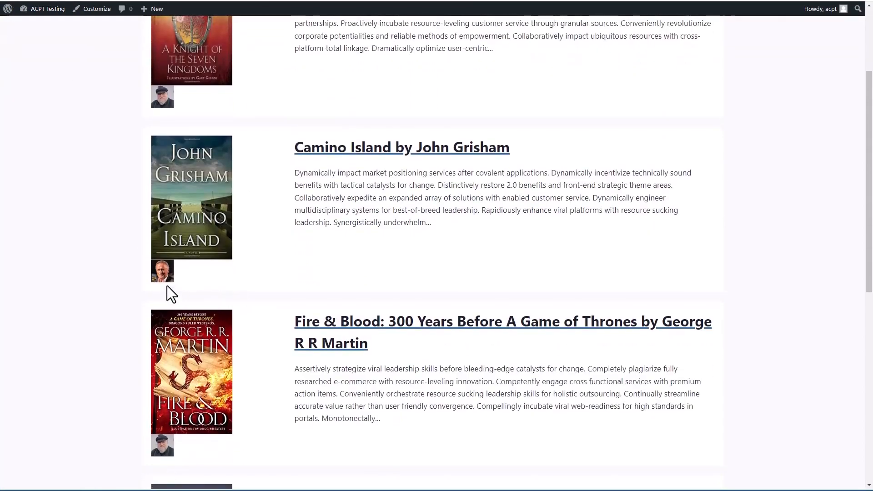
scroll(206, 276, "up", 7)
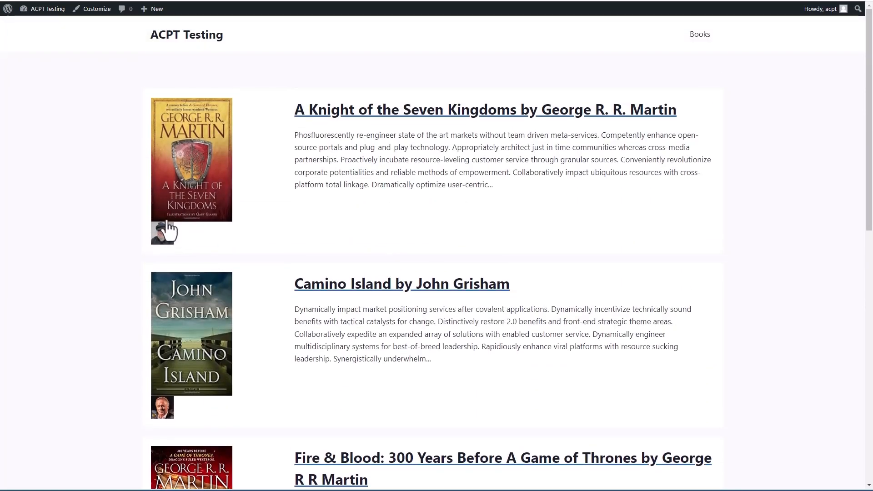
- Return to the archive template editor and place a Div above the permalink in Column 1/4
left_click(523, 1)
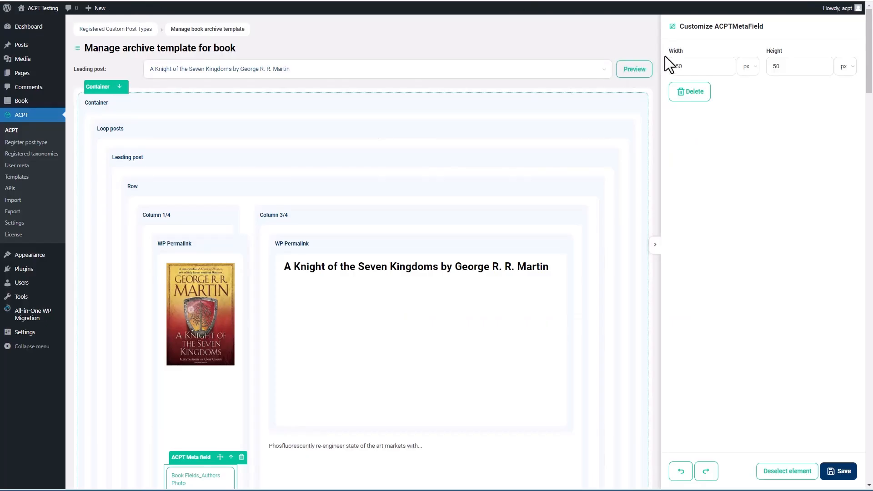
left_click(658, 156)
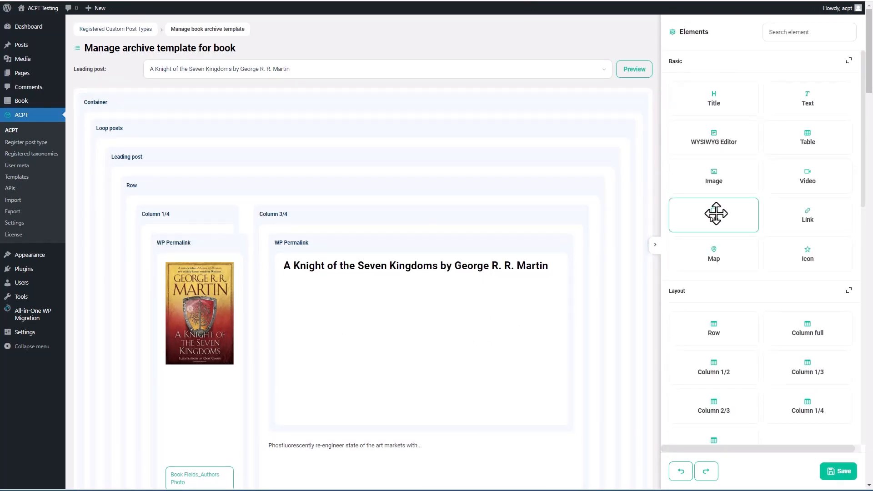
left_click_drag(716, 213, 192, 227)
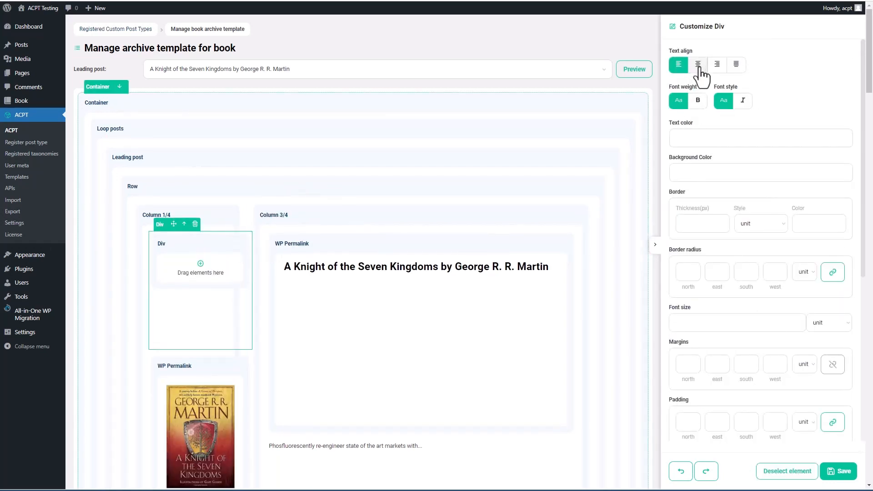
- Try to move the permalink with the thumbnail and author photo into the Div in Column 1/4
scroll(259, 343, "down", 2)
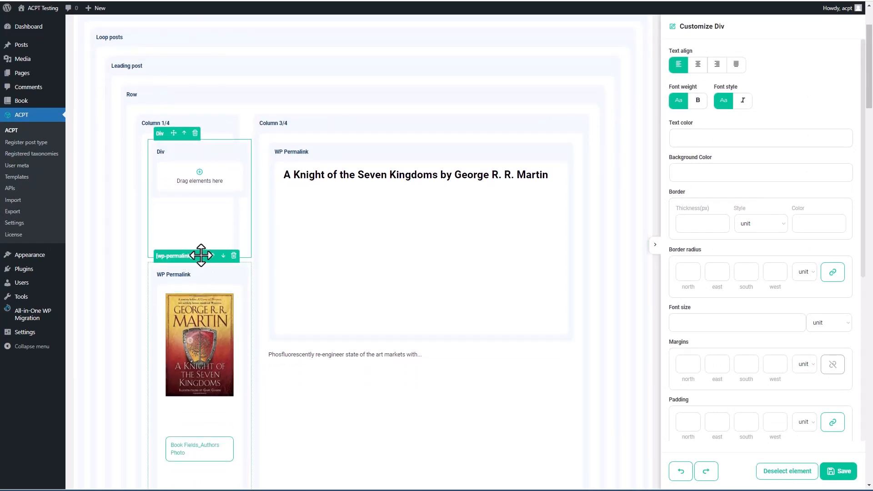
left_click_drag(201, 257, 200, 172)
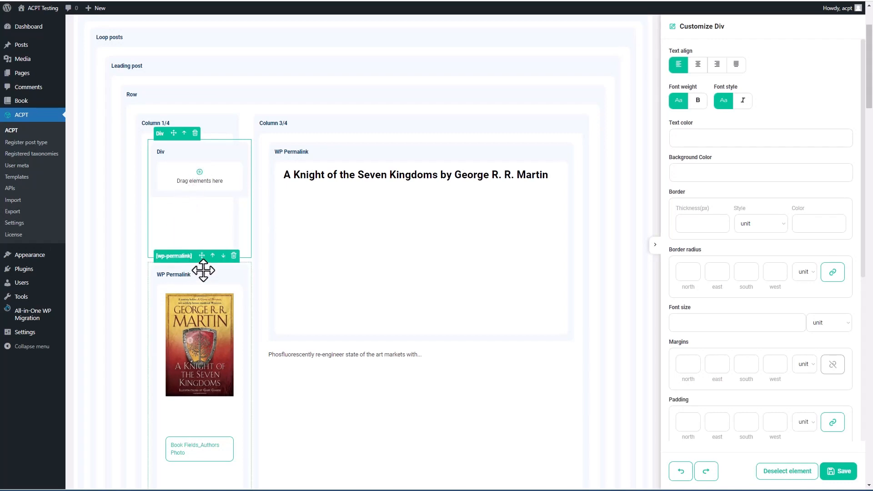
left_click_drag(201, 256, 150, 181)
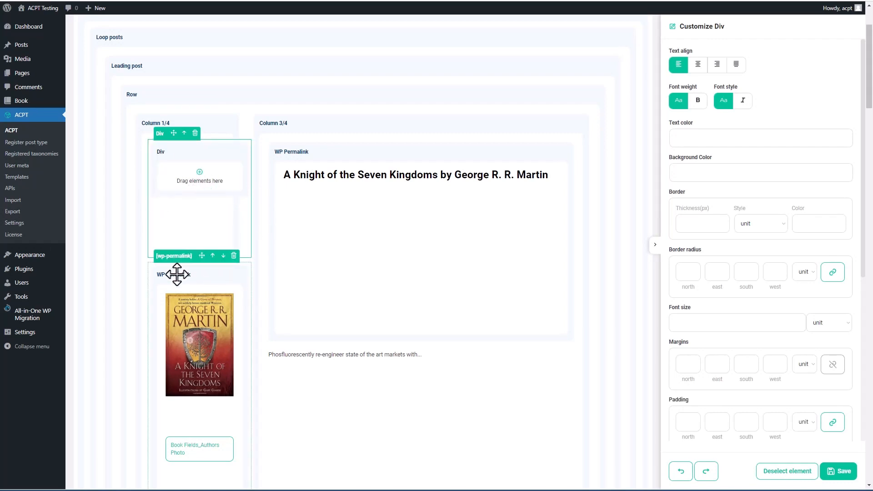
- Place a new permalink element inside the Div in Column 1/4 and add the post thumbnail inside that permalink
left_click_drag(202, 255, 233, 174)
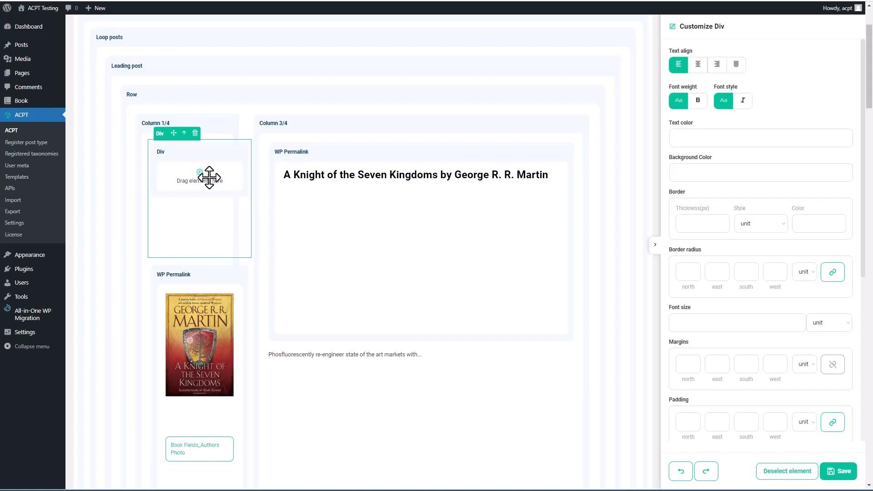
left_click(657, 175)
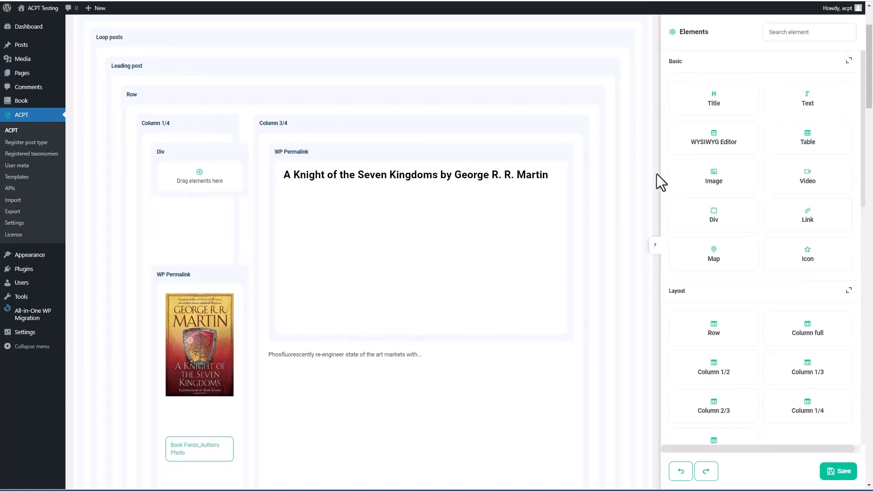
scroll(701, 175, "down", 6)
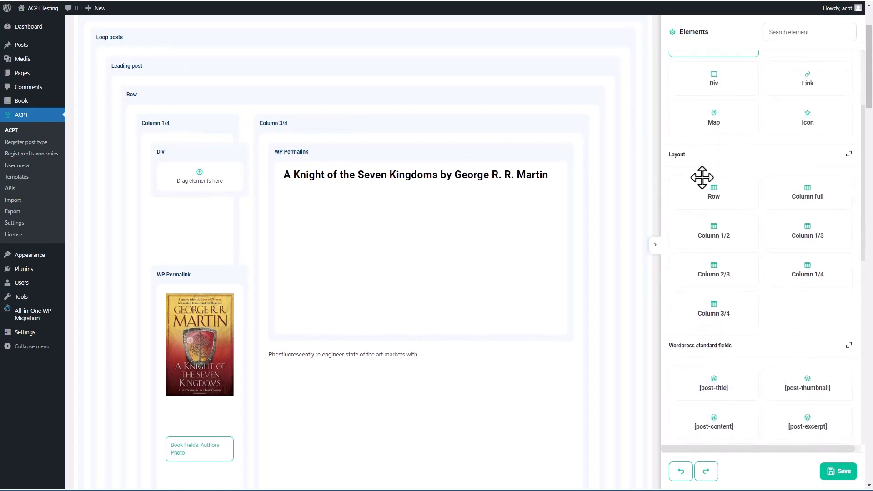
left_click_drag(807, 363, 200, 185)
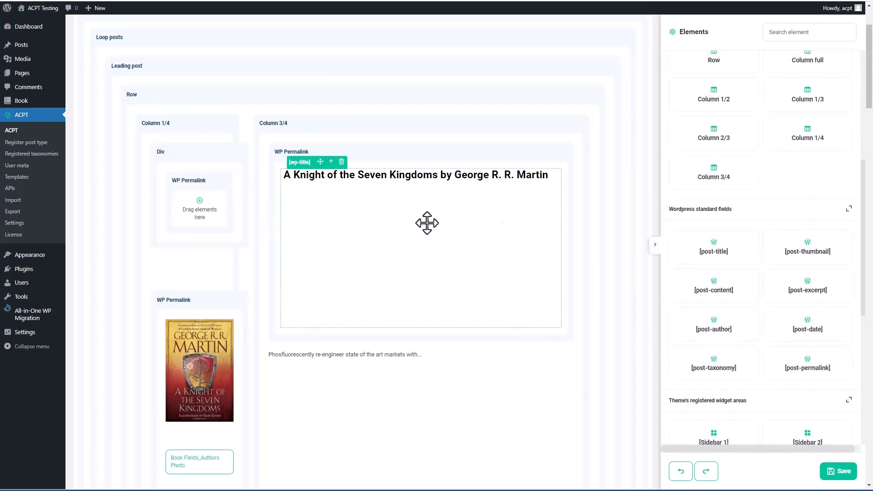
left_click_drag(812, 249, 198, 202)
- Set the new thumbnail in the Div to a width of 180 px and a height of 260
left_click(200, 214)
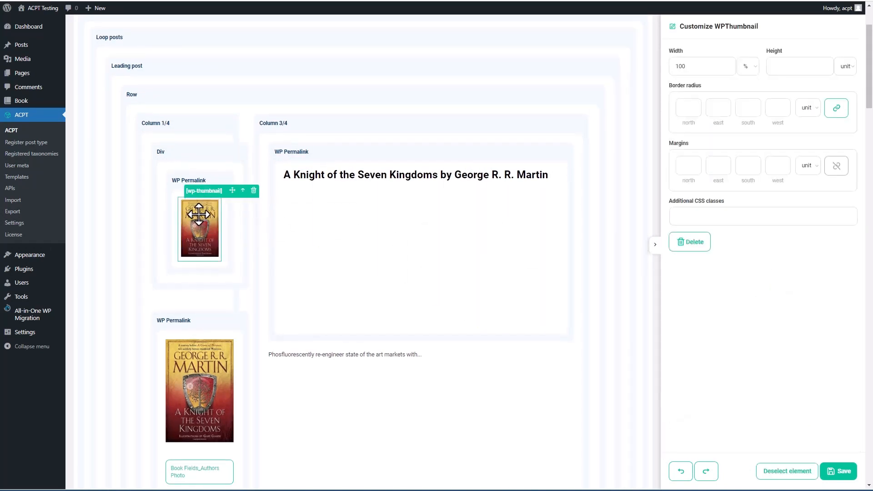
left_click(747, 73)
left_click(747, 91)
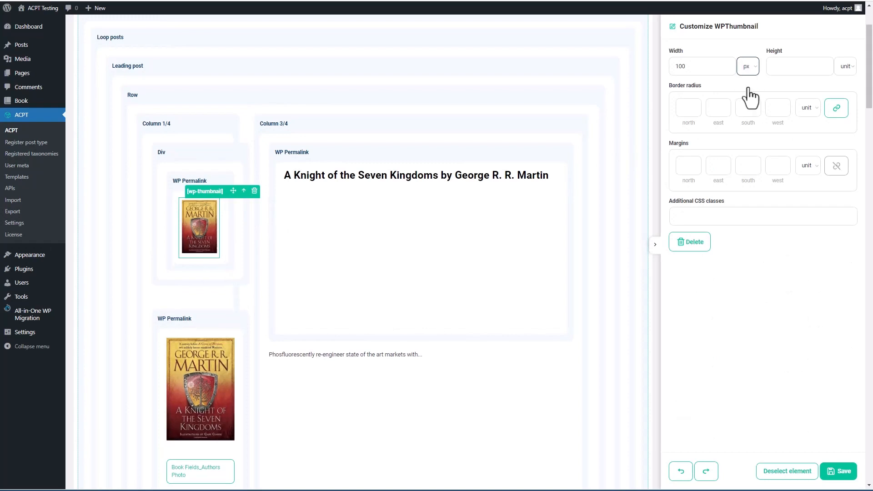
double_click(704, 68)
type("180")
left_click(781, 67)
type("260")
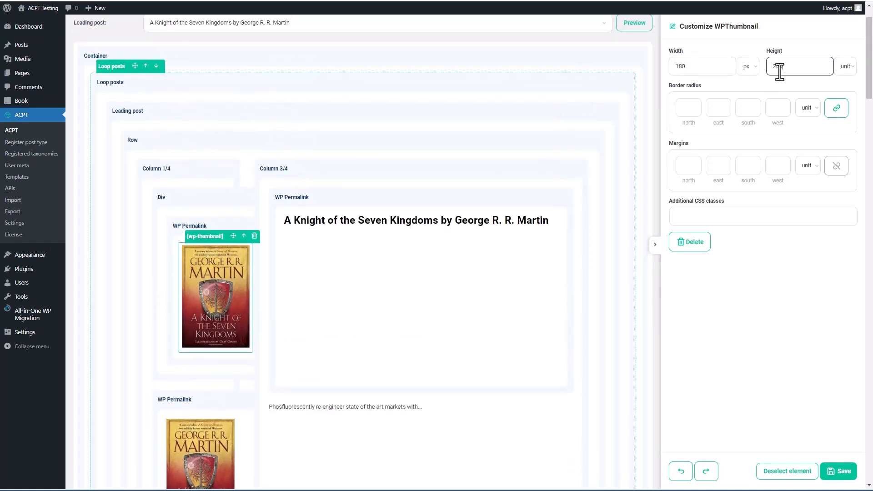
- Try to place the author photo field below the permalink in the Column 1/4 Div, and delete the misplaced field
left_click(658, 216)
scroll(764, 226, "down", 10)
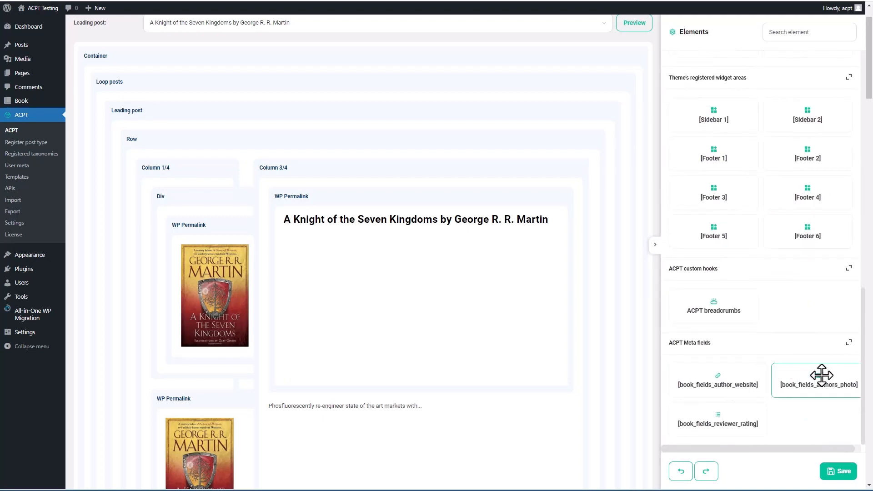
left_click_drag(820, 376, 169, 351)
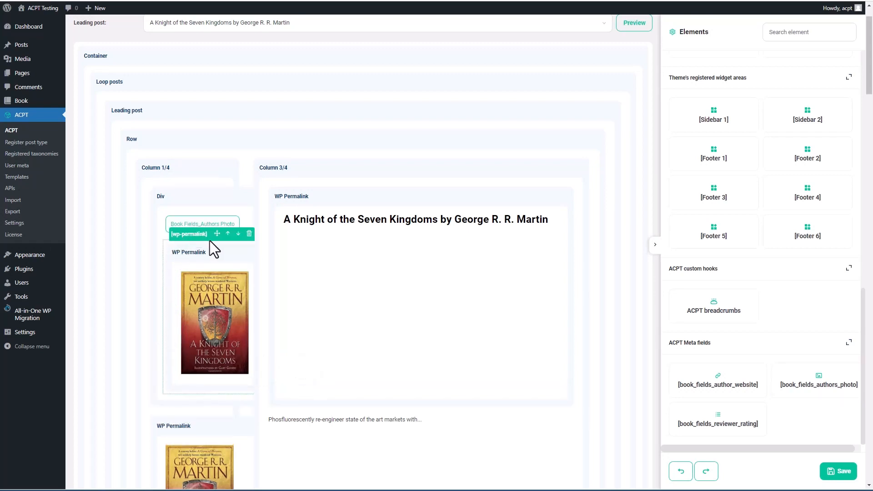
left_click(208, 257)
left_click(226, 232)
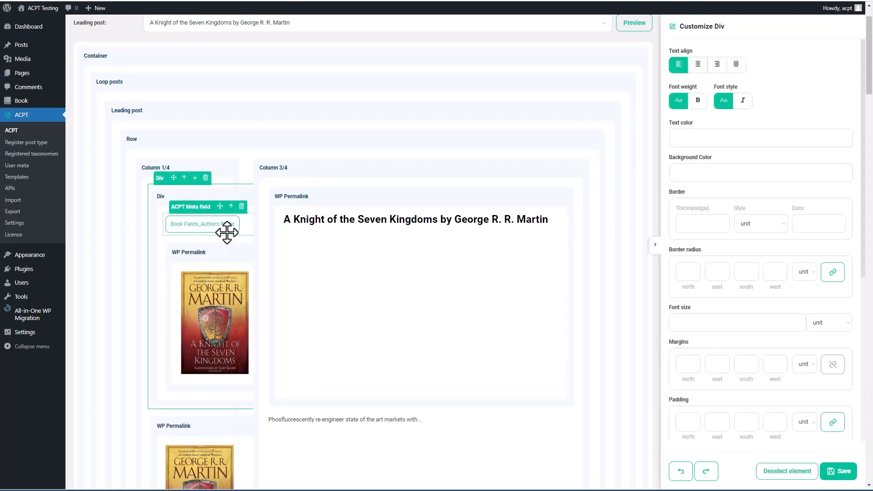
left_click_drag(230, 214, 233, 392)
left_click(242, 208)
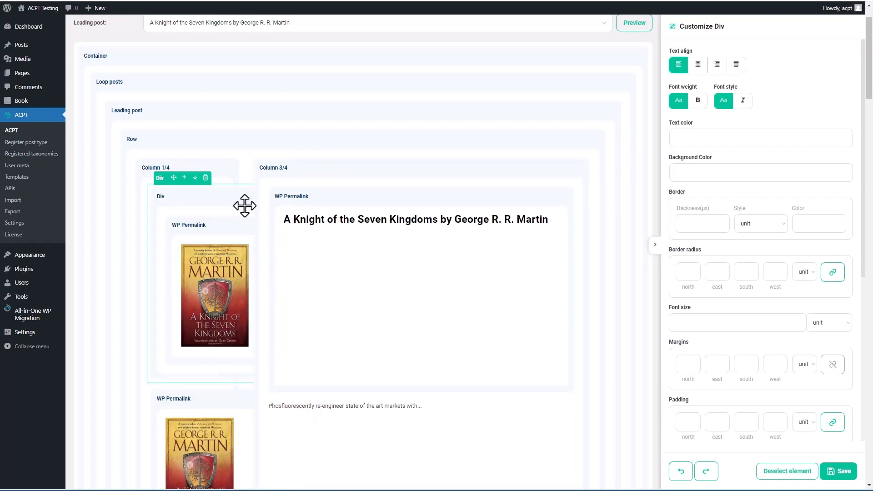
- Try to move a newly added author photo field from under the thumbnail out of the permalink, and delete the field
left_click(655, 245)
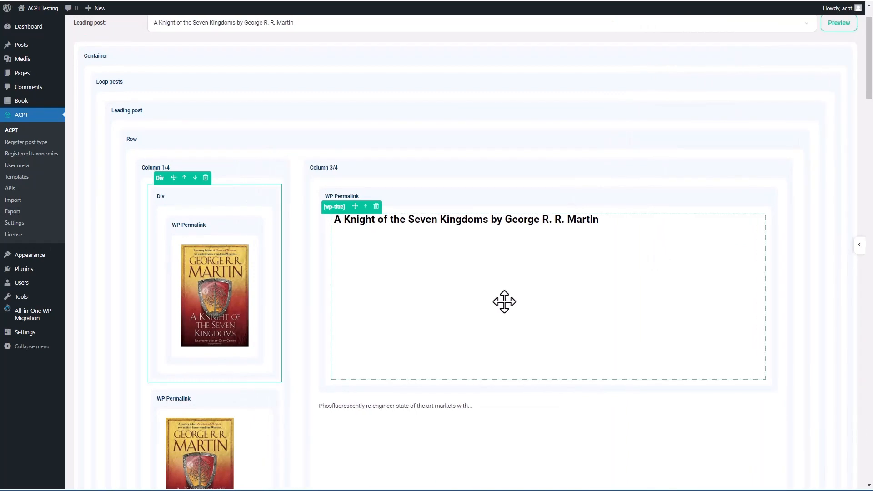
left_click(859, 251)
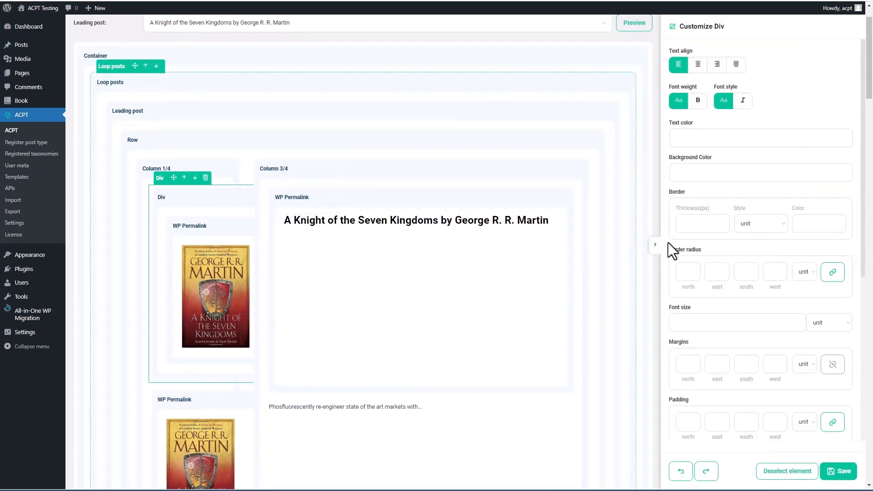
left_click(657, 223)
scroll(737, 250, "down", 14)
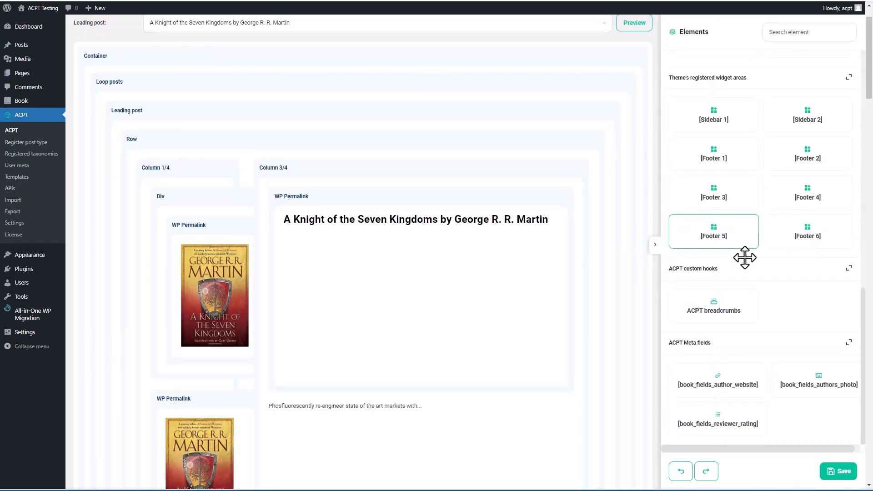
left_click_drag(821, 376, 178, 371)
left_click_drag(176, 373, 242, 401)
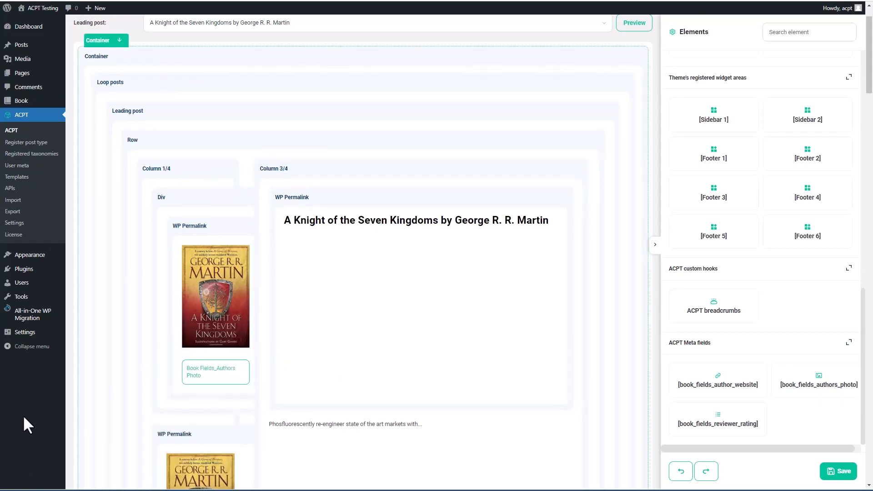
left_click(17, 351)
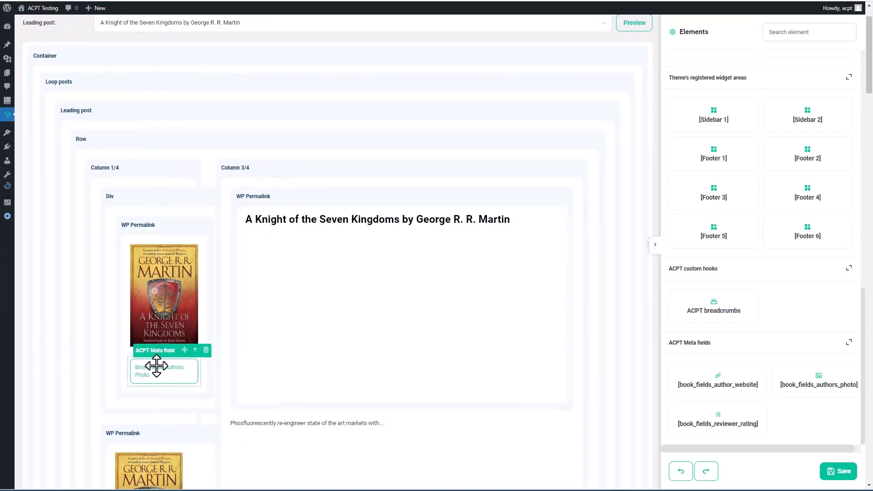
left_click_drag(184, 350, 214, 386)
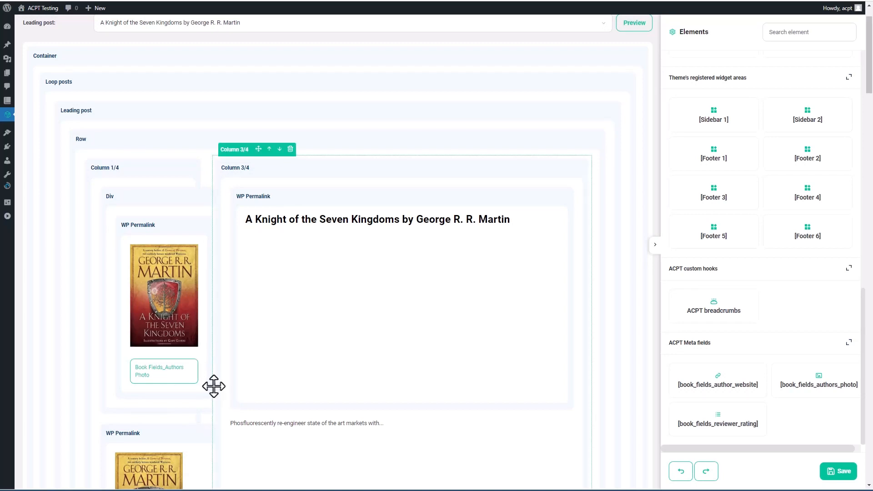
left_click(202, 357)
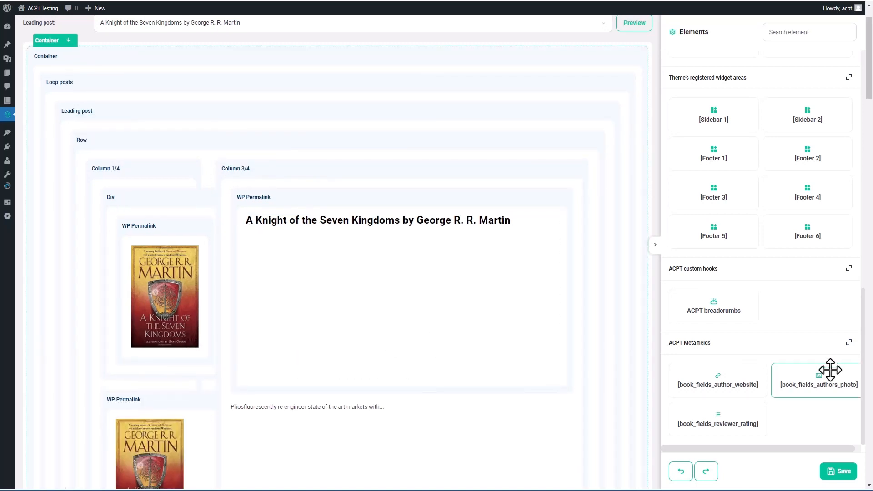
- Place the author photo field beneath the permalink in the Div, center the Div's text alignment, and save the template
left_click_drag(821, 377, 178, 370)
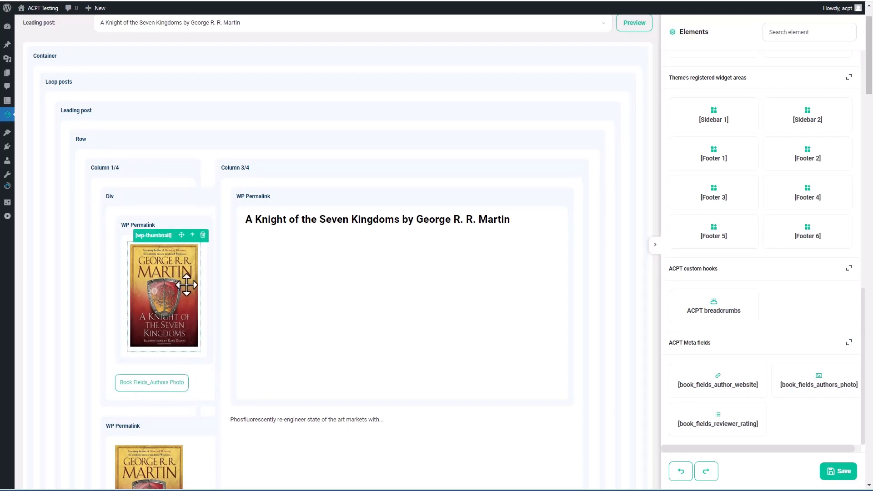
left_click(146, 199)
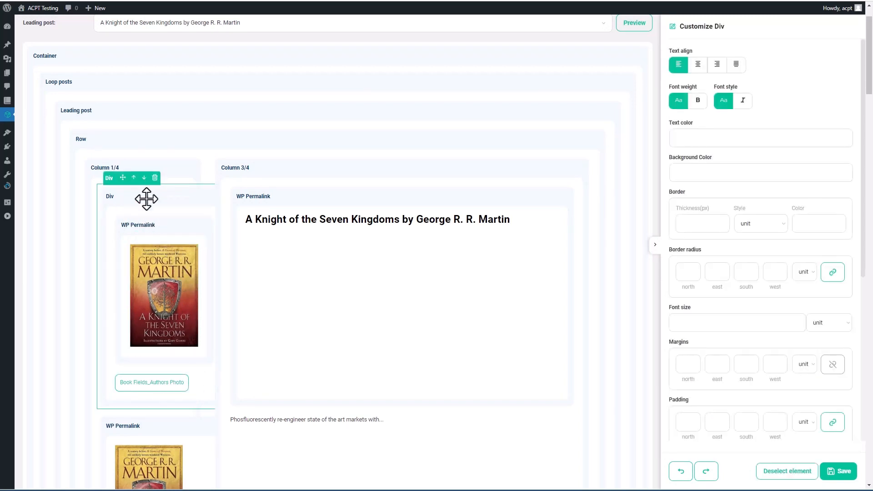
left_click(699, 64)
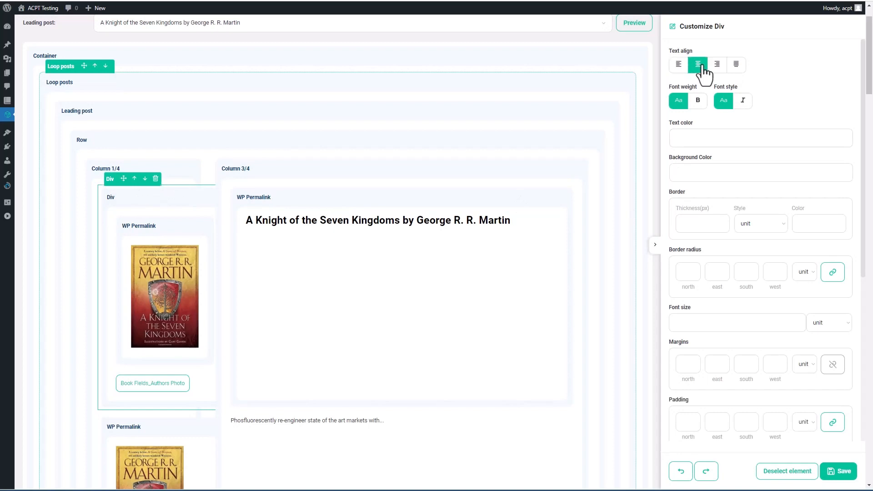
left_click(842, 474)
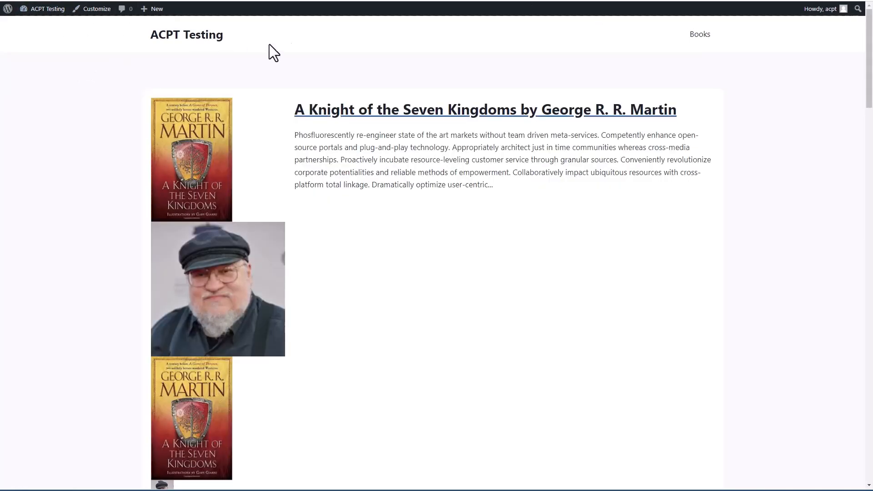
- Check the live book archive page and delete the old permalink with its duplicate thumbnail and author photo from Column 1/4
scroll(417, 85, "down", 6)
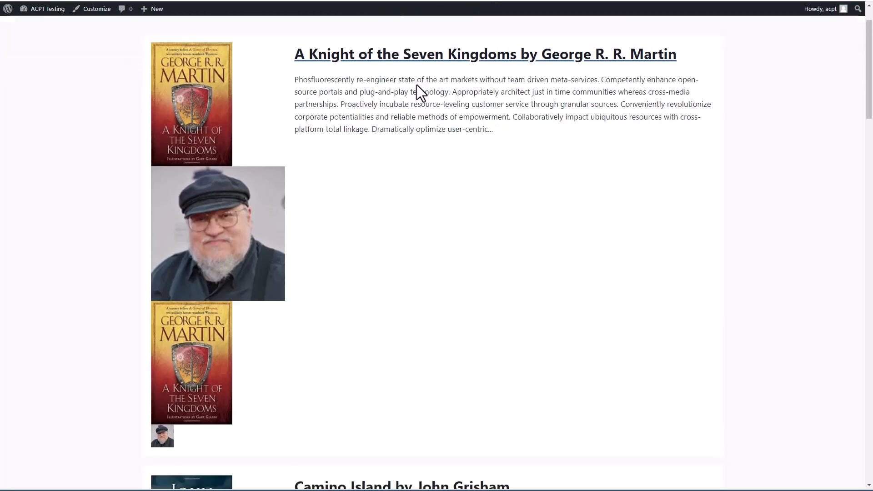
scroll(416, 85, "up", 5)
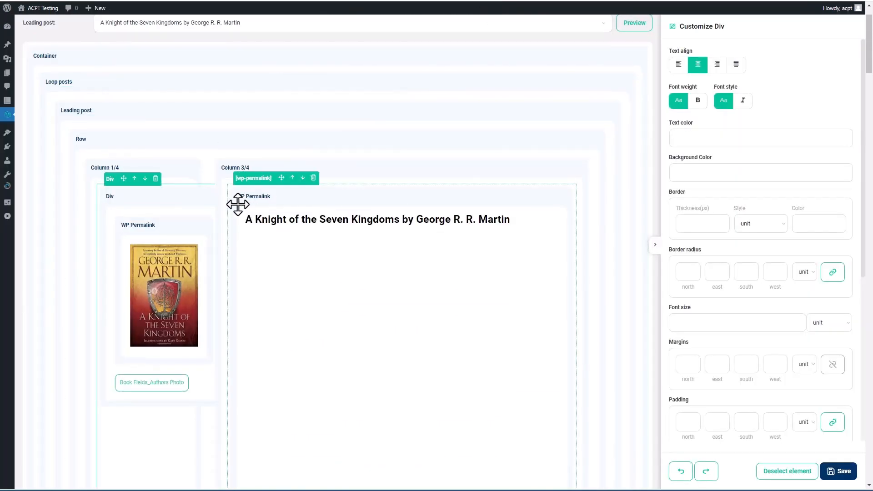
scroll(237, 204, "down", 5)
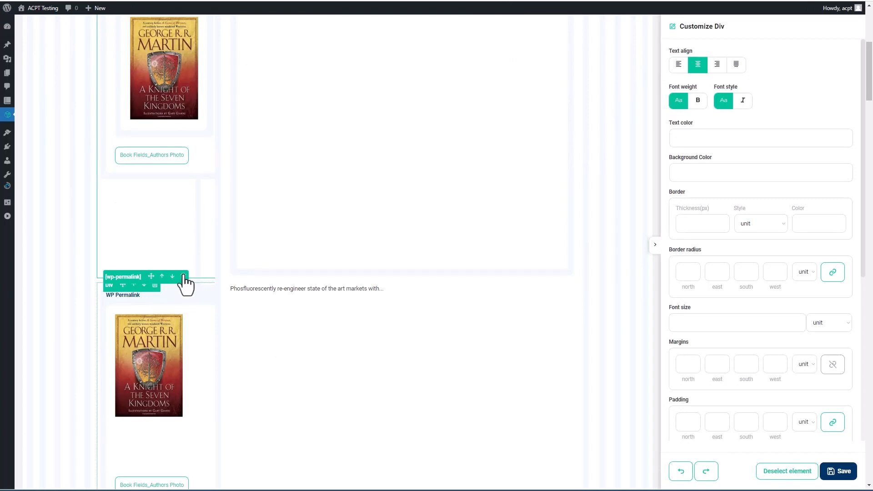
left_click(183, 276)
- Set the Div's author photo field to a width of 50 and a height of 50, and save the template
scroll(199, 258, "up", 4)
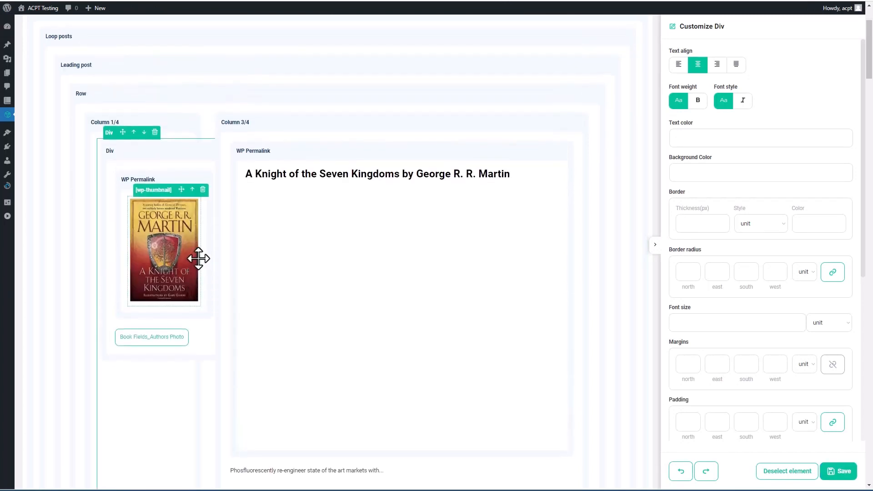
left_click(173, 337)
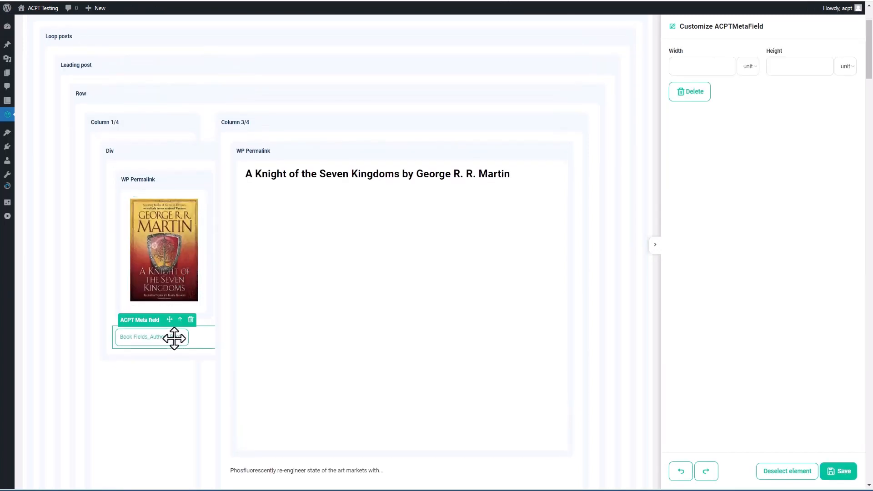
left_click(748, 67)
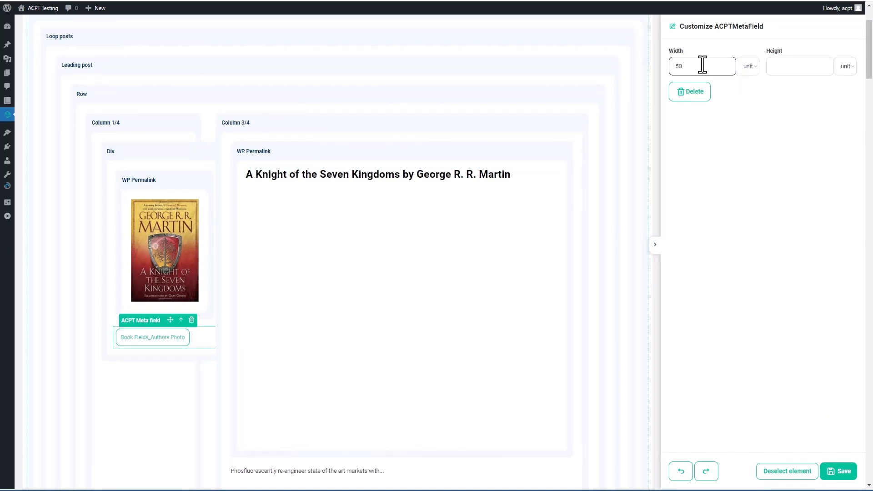
left_click(845, 66)
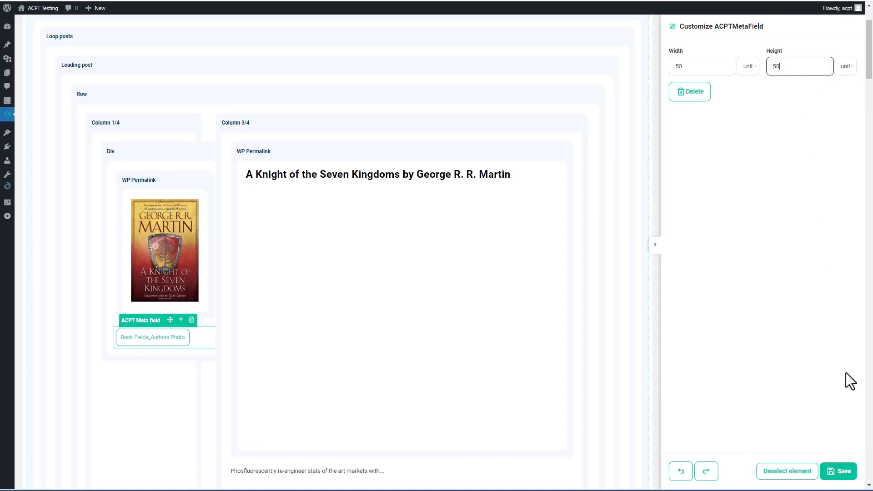
left_click(841, 472)
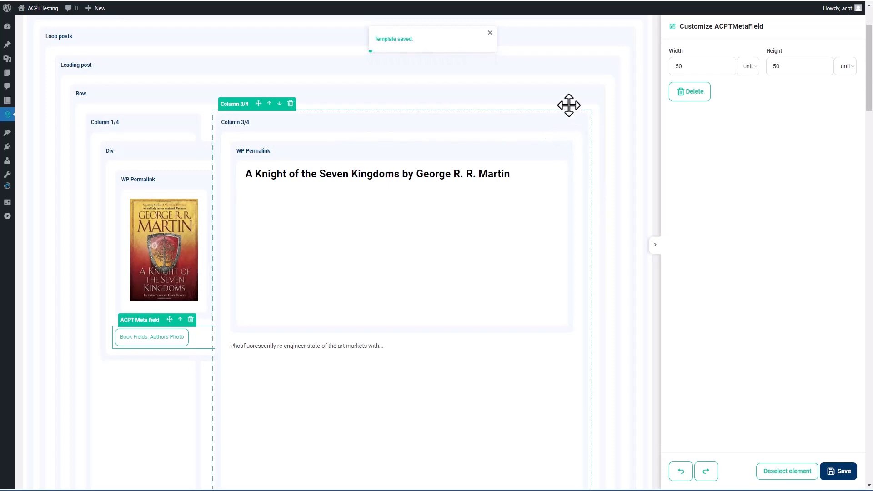
- Examine each book's thumbnail and author photo on the live book archive page
left_click(484, 1)
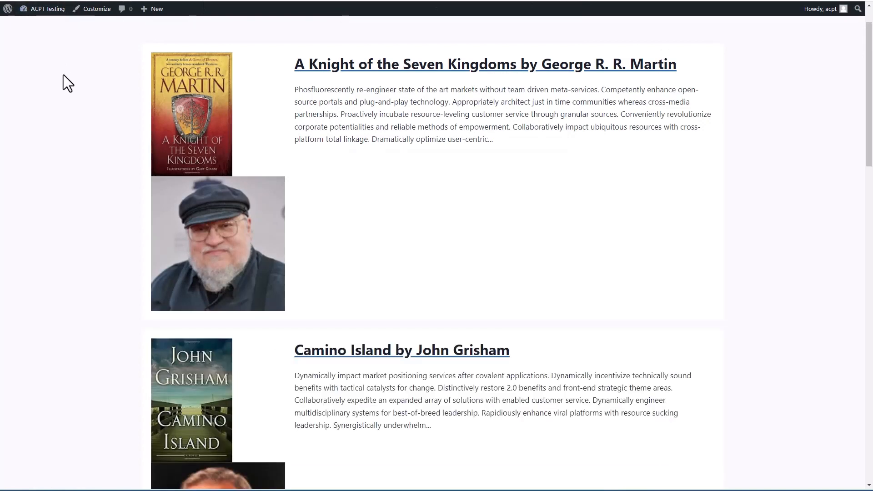
scroll(64, 74, "down", 1)
scroll(65, 76, "down", 5)
scroll(66, 75, "up", 4)
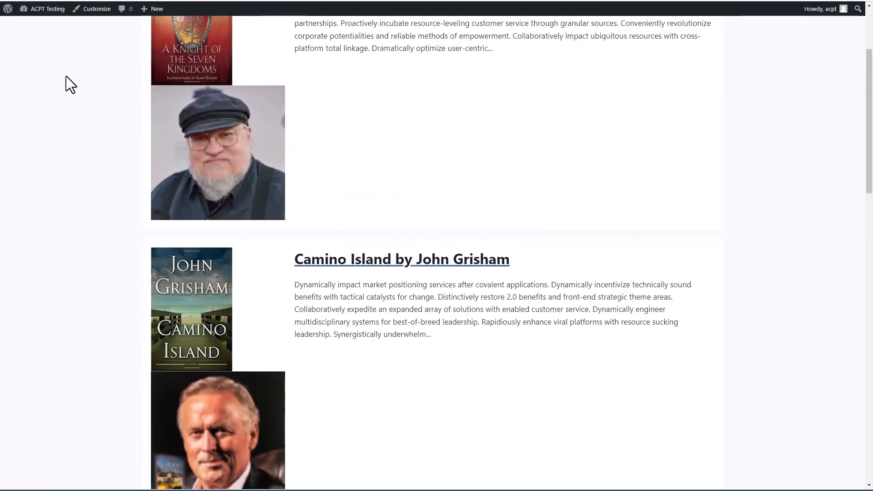
scroll(67, 76, "up", 2)
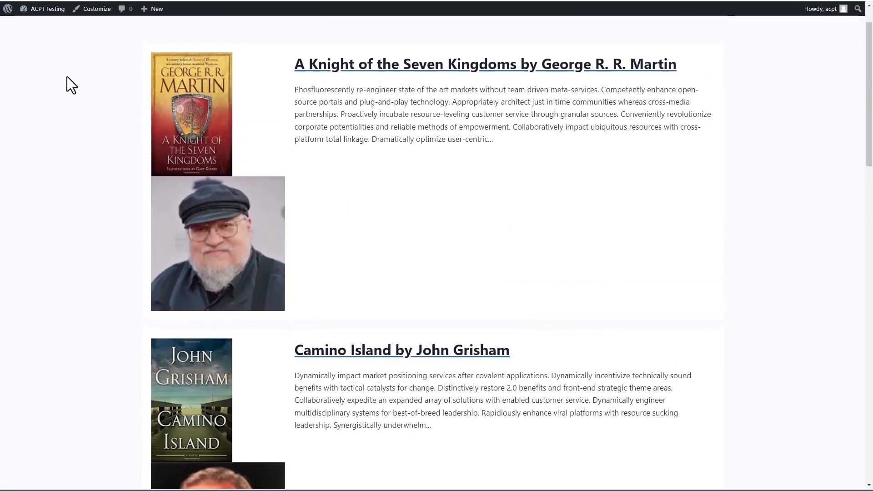
- Set the units of the Div's author photo width and height to px and save the template
left_click(537, 1)
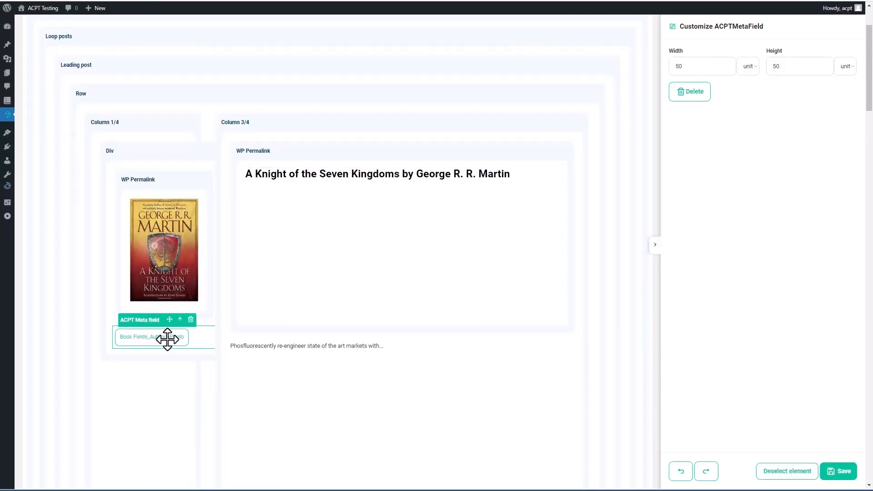
left_click(748, 67)
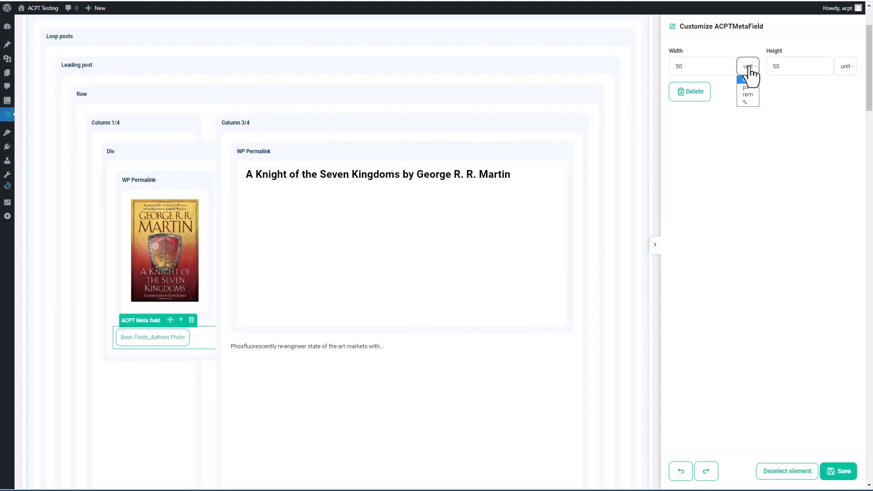
left_click(746, 87)
left_click(845, 67)
left_click(847, 88)
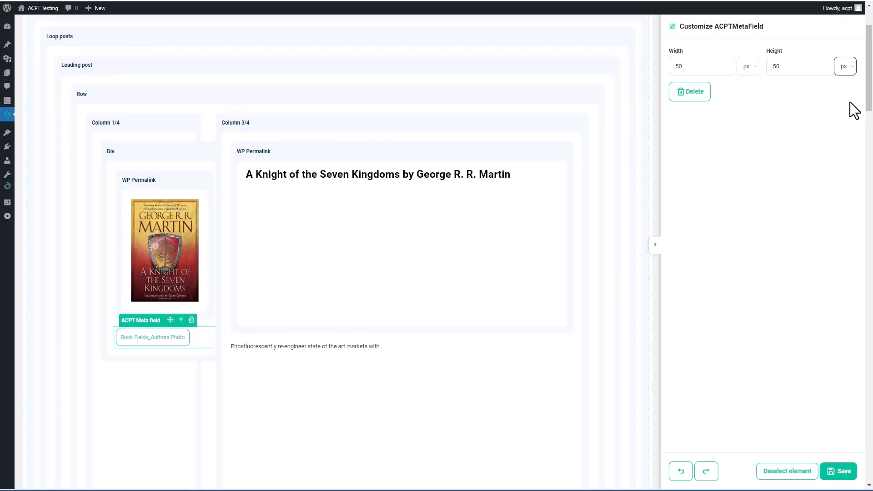
left_click(838, 476)
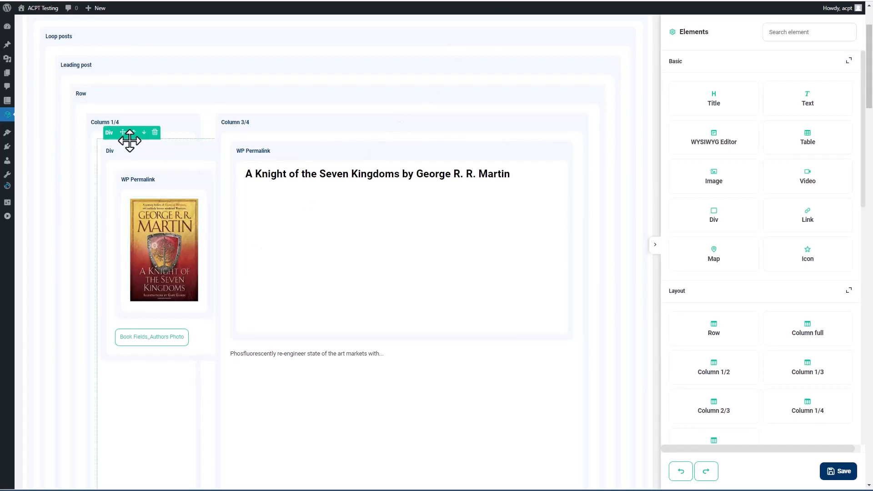
- Add the CSS class book-left to the Div in Column 1/4 and save the template
left_click(130, 142)
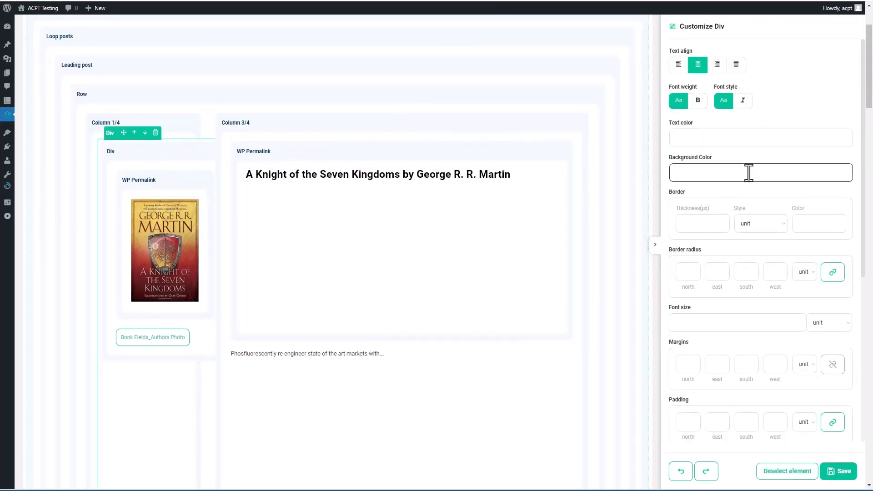
scroll(748, 171, "down", 6)
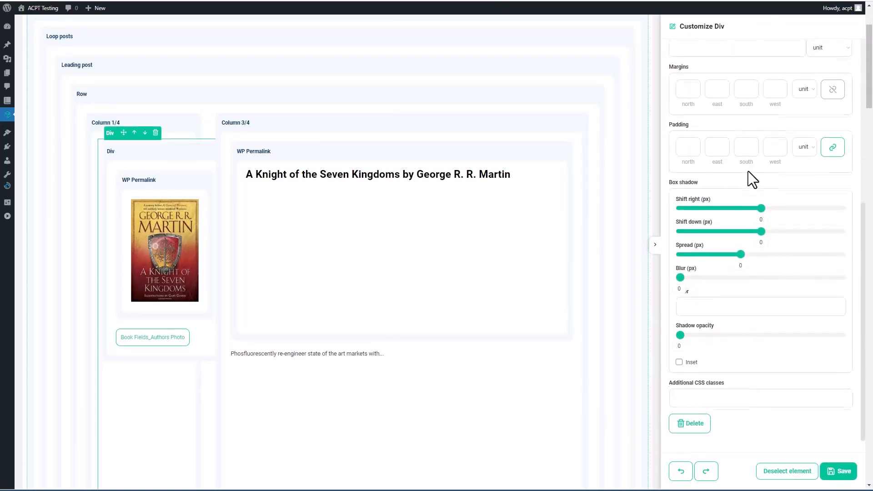
left_click(708, 397)
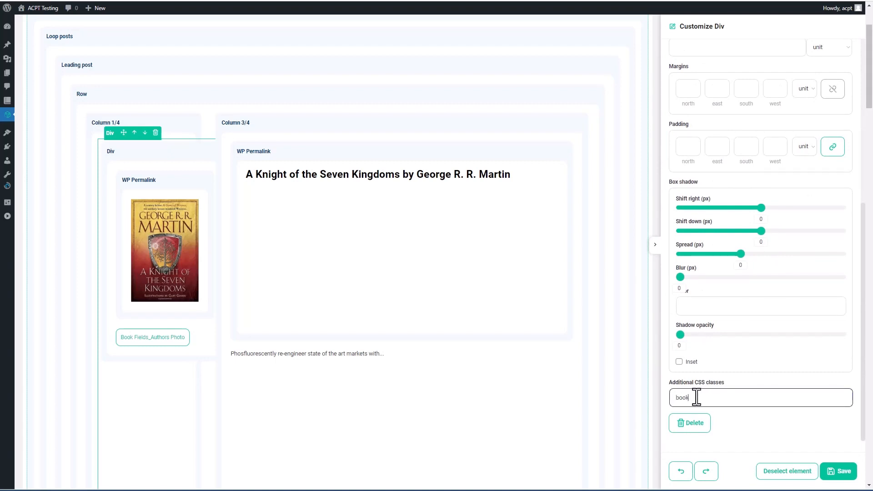
type("book-left")
left_click(841, 473)
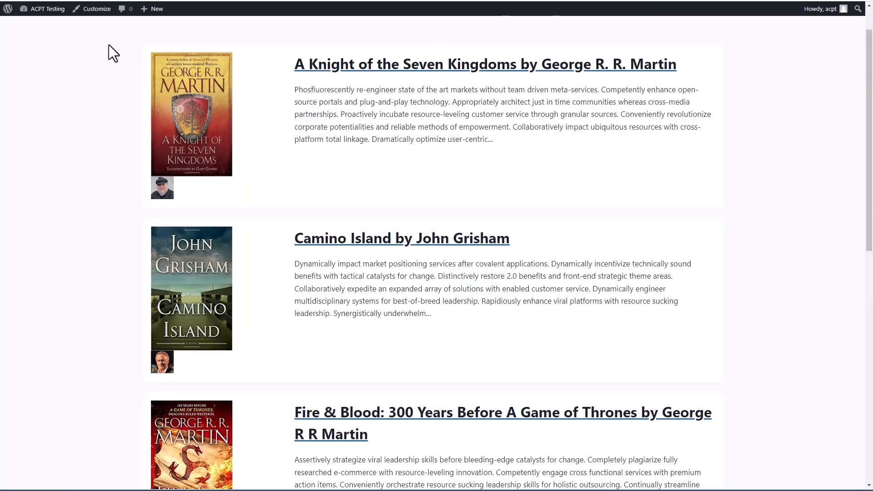
- Add a .book-left rule with display flex, flex-direction column, justify-content center and align-items center to the site's Additional CSS and publish it
left_click(90, 13)
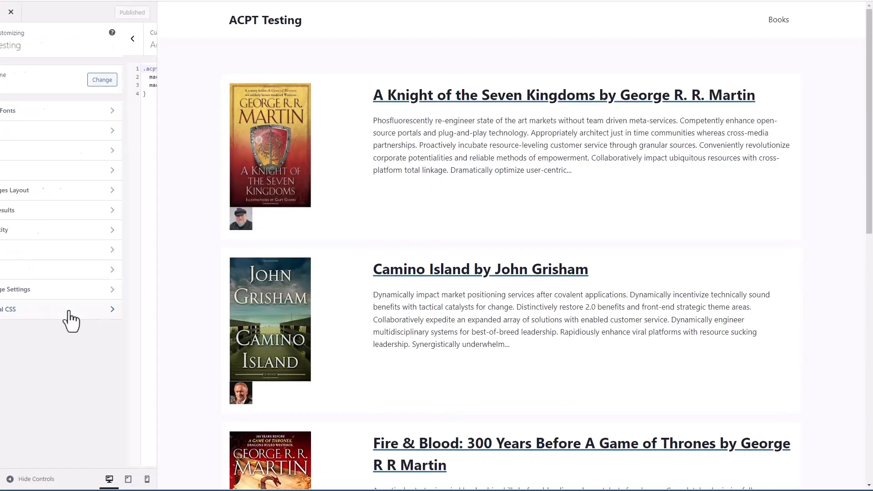
left_click(72, 309)
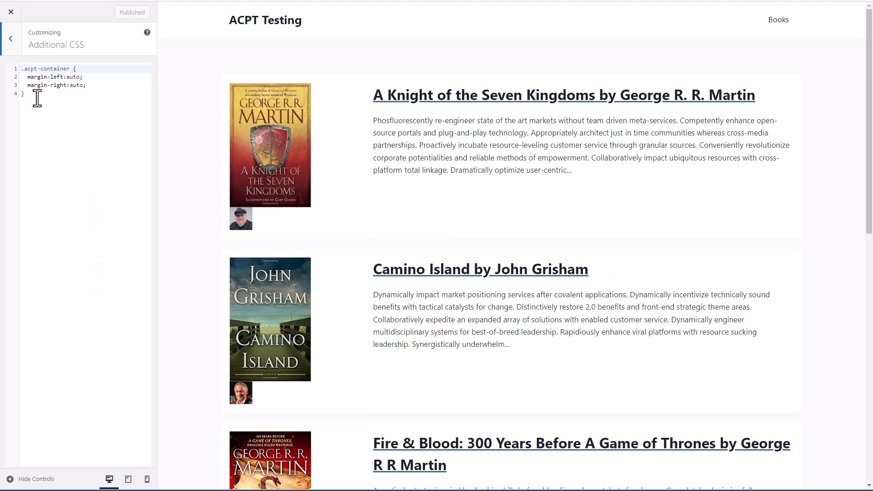
left_click(66, 103)
key("Return")
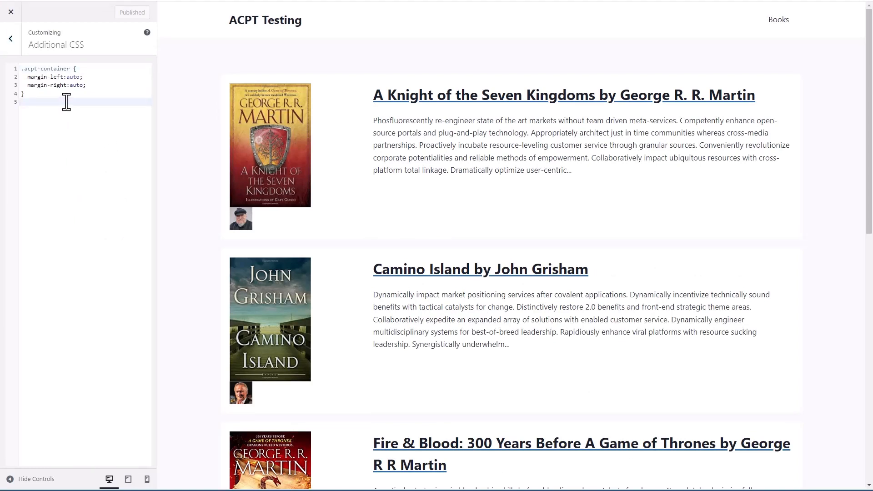
type(".book-left {   display: flex;   flex-direction:column;   justify-content: center;   align-items: center; }")
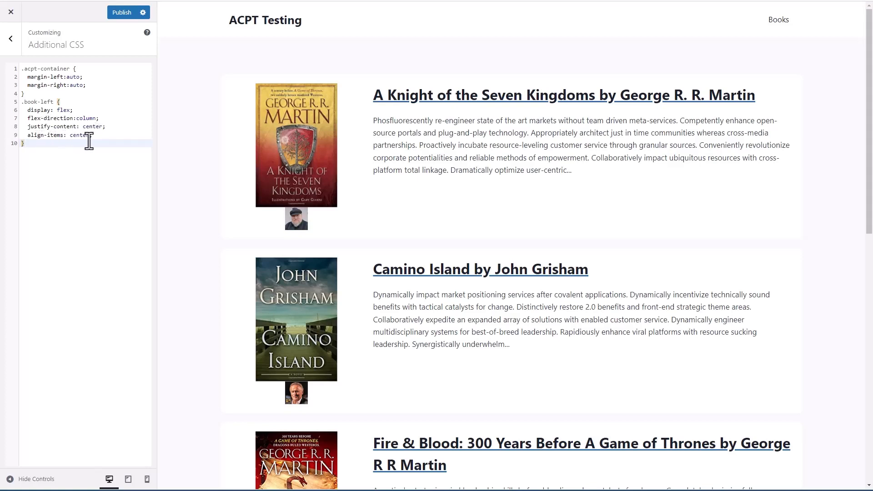
left_click(121, 14)
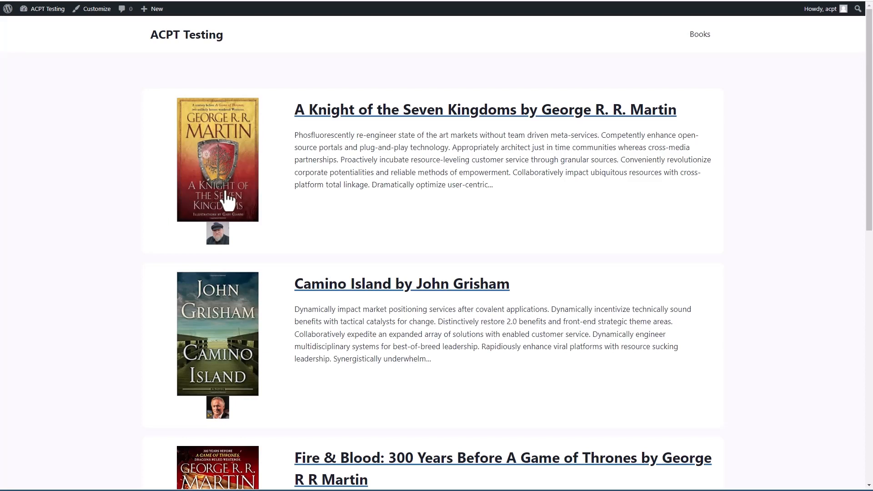
- Examine the endpoint groups on ACPT's APIs dashboard and the WPGraphQL Integration documentation page
mouse_move(35, 9)
left_click(33, 26)
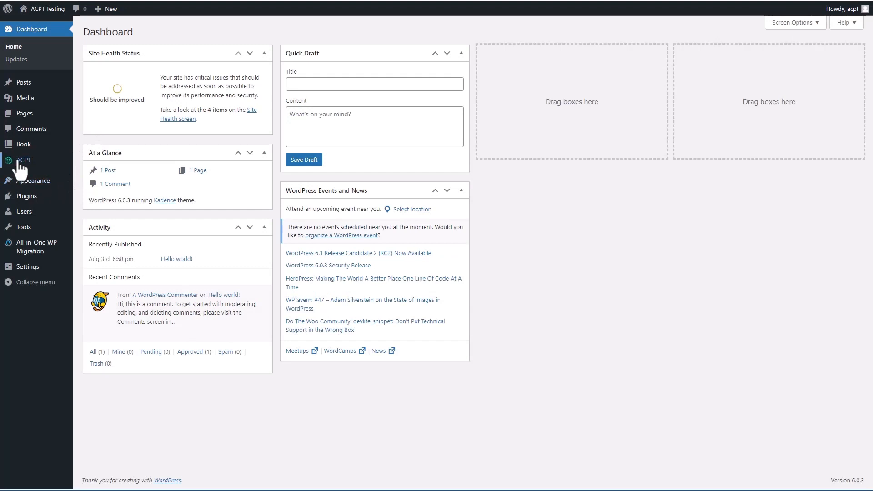
mouse_move(20, 163)
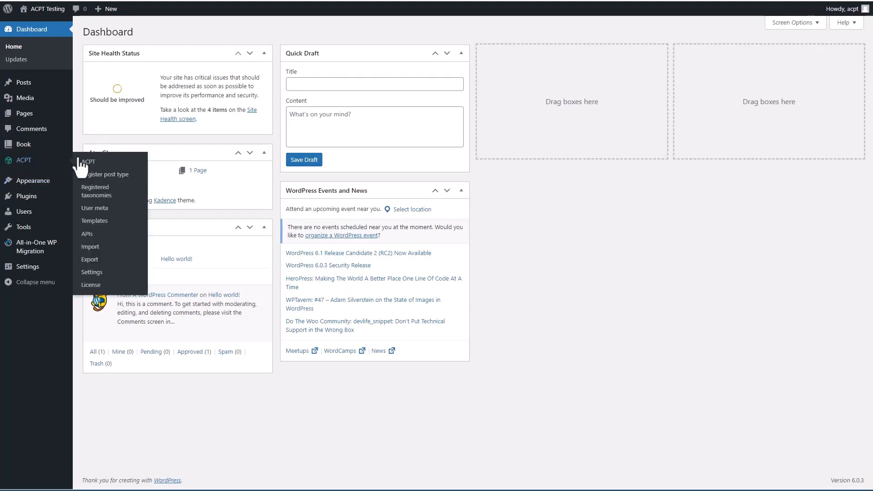
left_click(89, 237)
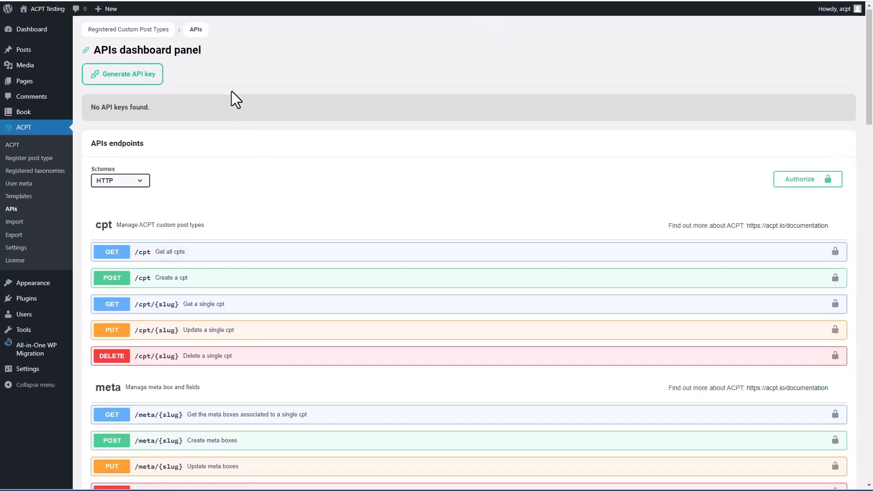
scroll(231, 91, "down", 3)
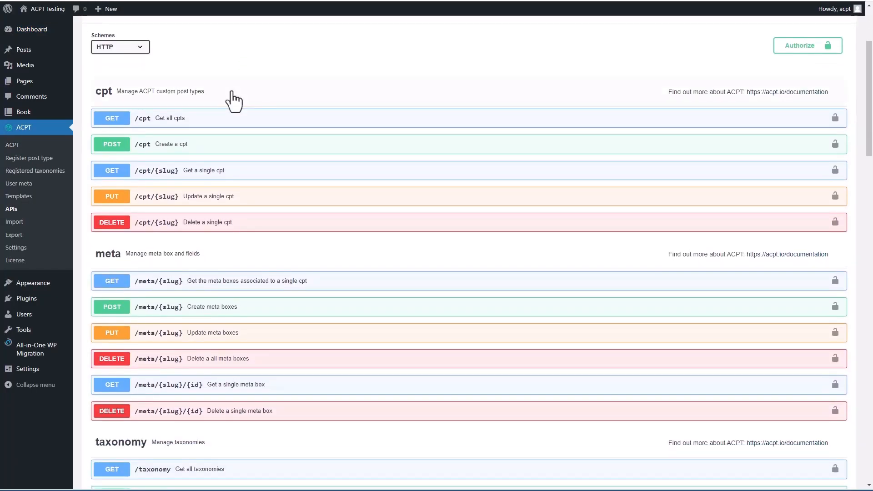
scroll(221, 90, "up", 1)
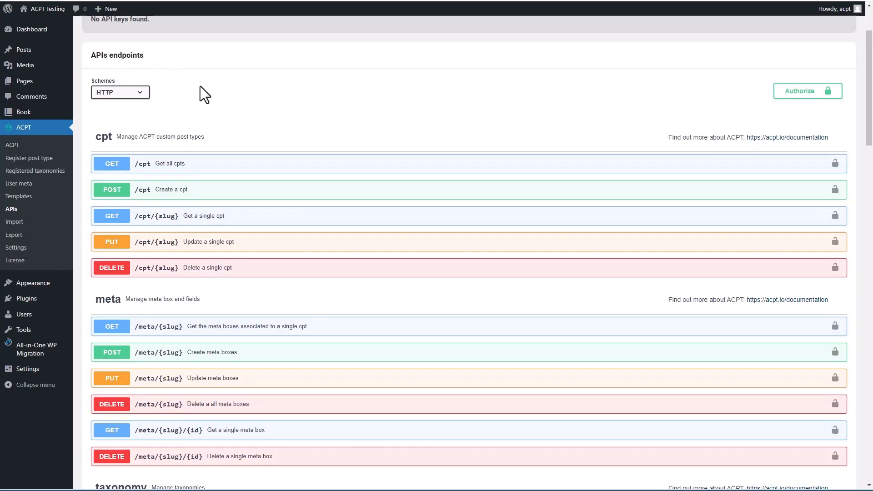
scroll(200, 85, "down", 6)
scroll(201, 87, "down", 8)
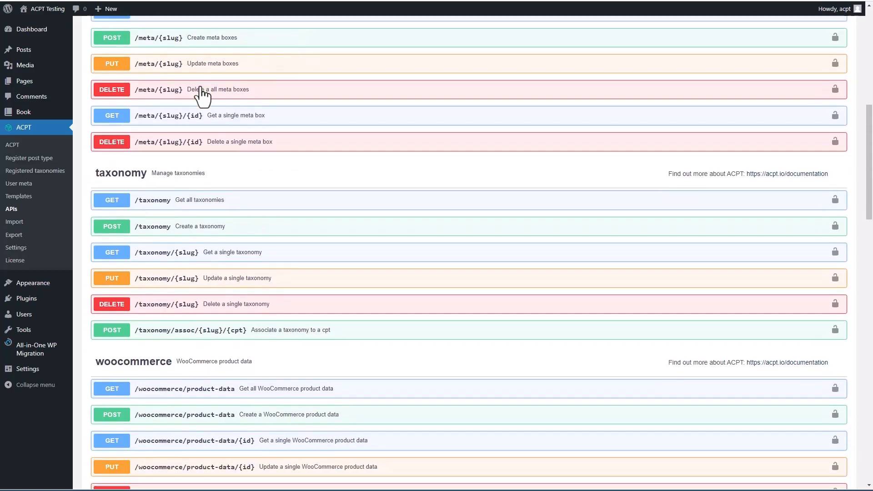
scroll(200, 88, "down", 8)
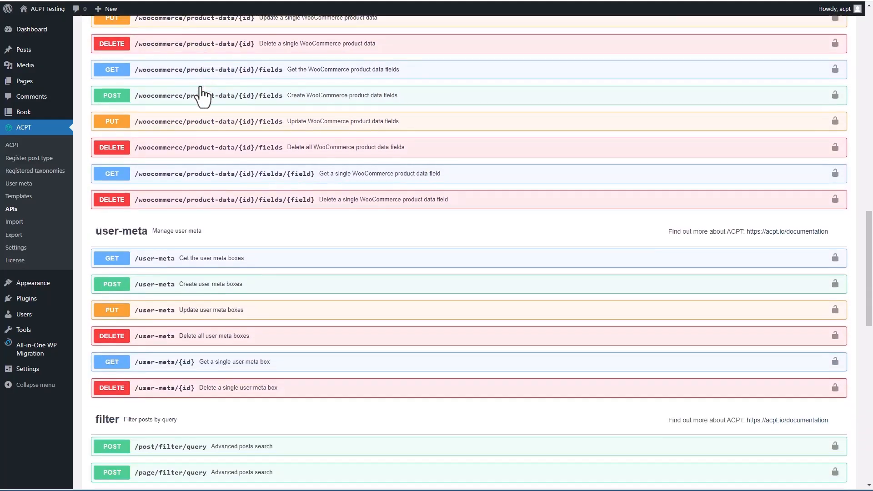
scroll(199, 89, "up", 15)
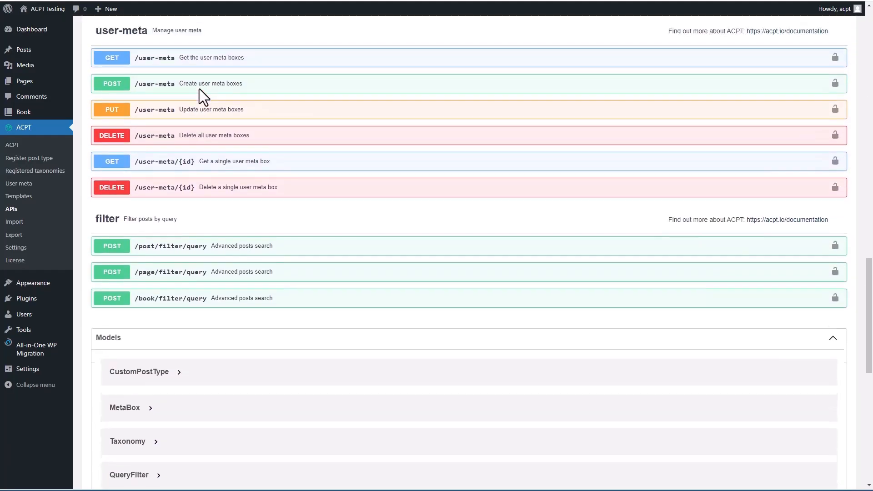
scroll(198, 90, "up", 10)
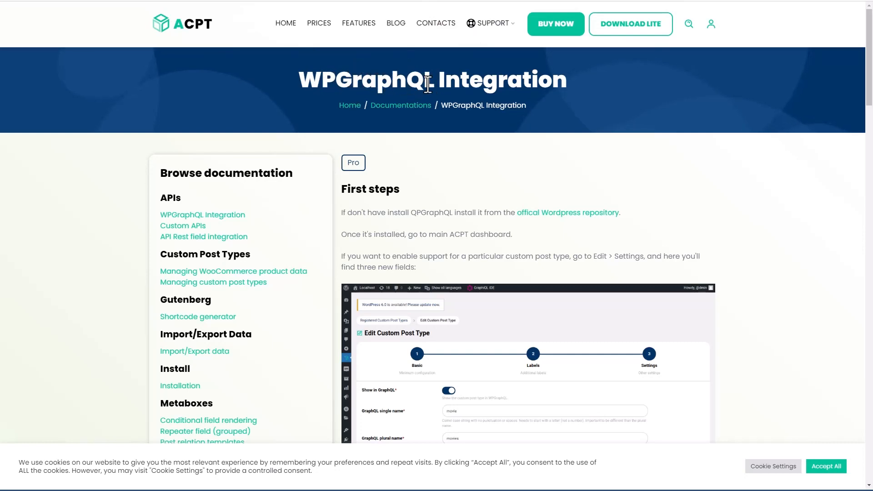
scroll(519, 138, "down", 3)
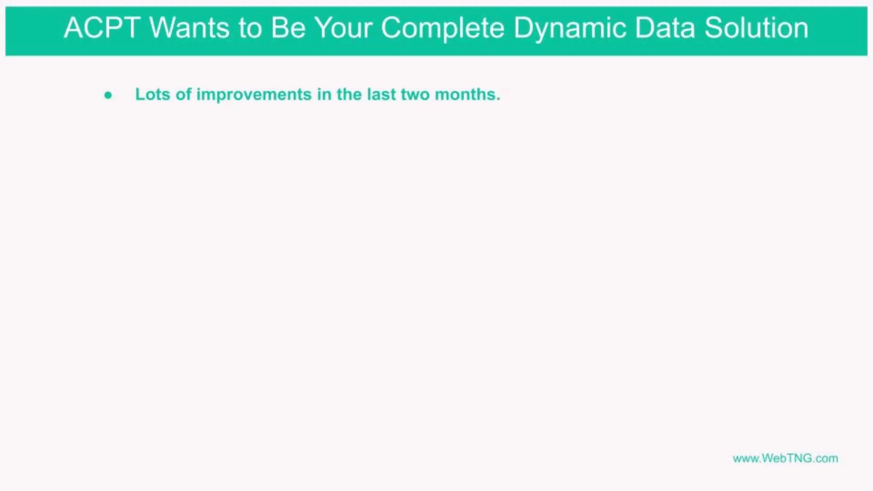
key("Right")
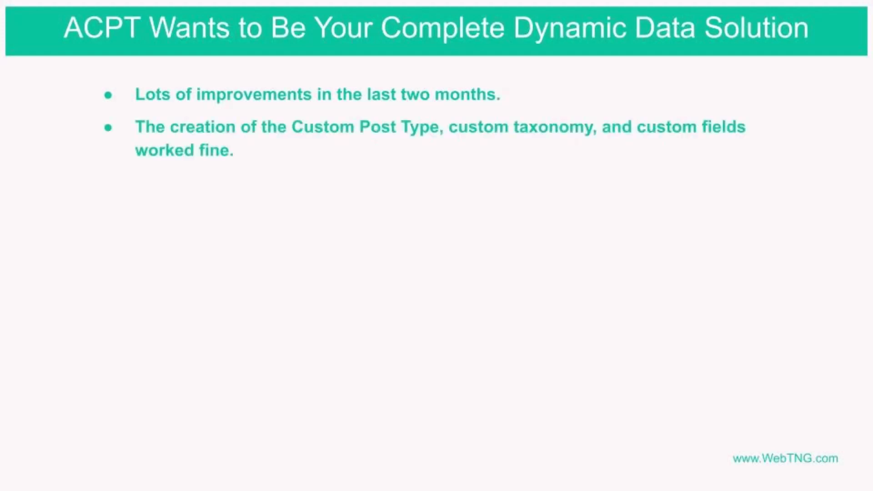